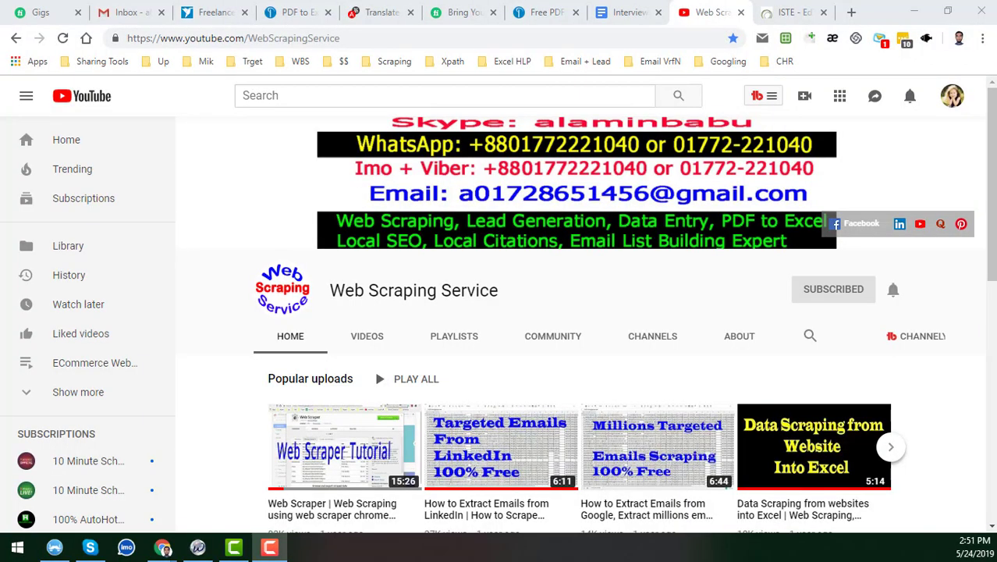
{"action": "left_click", "coordinate": [332, 290]}
{"action": "mouse_move", "coordinate": [331, 291]}
{"action": "left_mouse_down"}
{"action": "mouse_move", "coordinate": [367, 290]}
{"action": "mouse_move", "coordinate": [330, 291]}
{"action": "left_mouse_up"}
{"action": "left_click", "coordinate": [415, 287]}
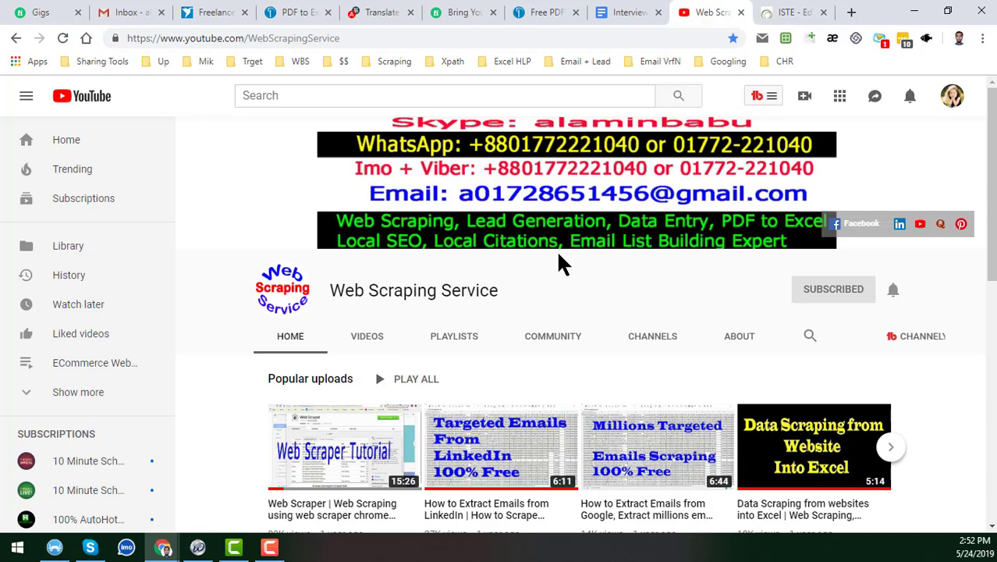
Switch to the ISTE 2019 expo floor plan page and list all exhibitors
{"action": "left_click", "coordinate": [778, 13]}
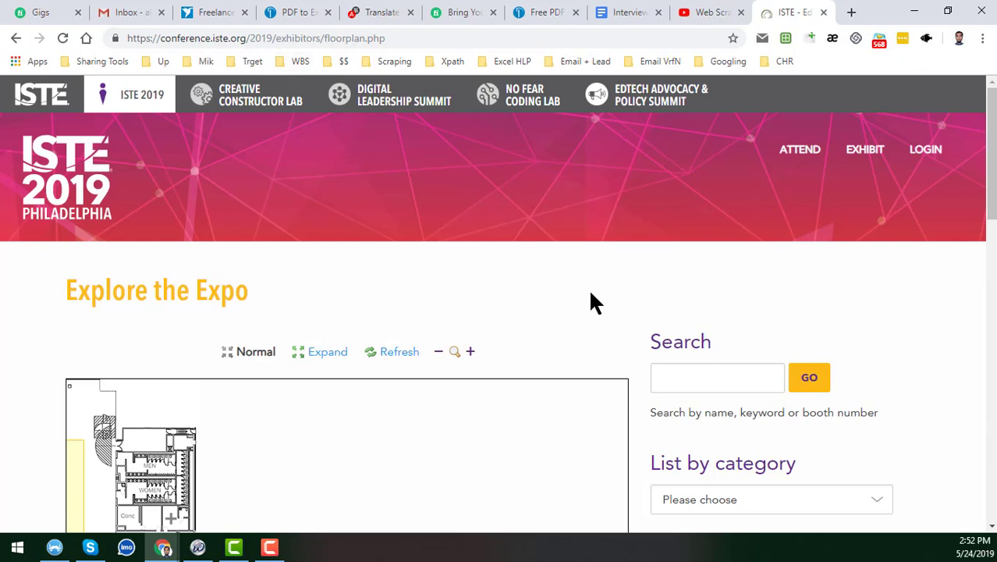
{"action": "scroll", "coordinate": [651, 298], "scroll_direction": "down", "scroll_amount": 3}
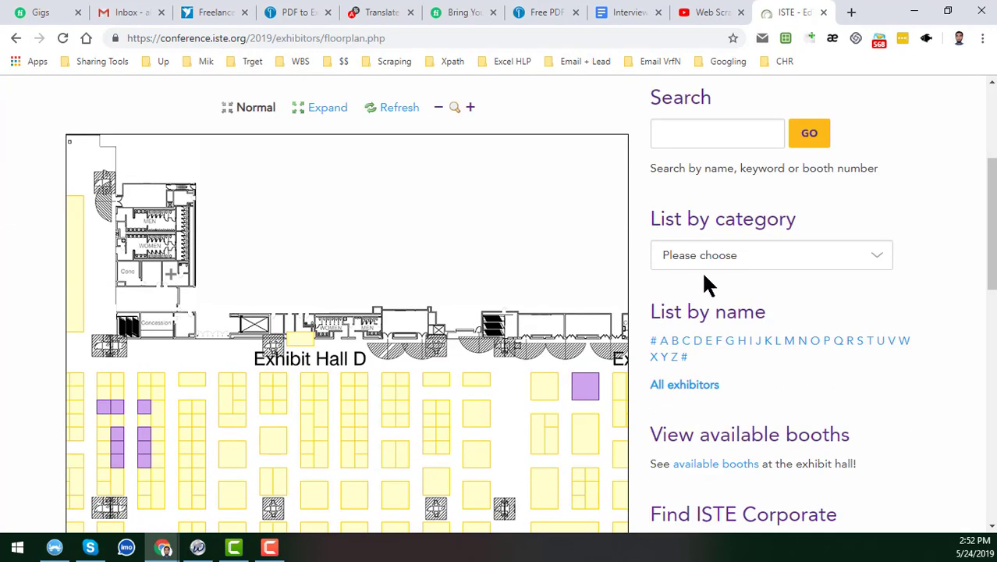
{"action": "scroll", "coordinate": [770, 308], "scroll_direction": "down", "scroll_amount": 2}
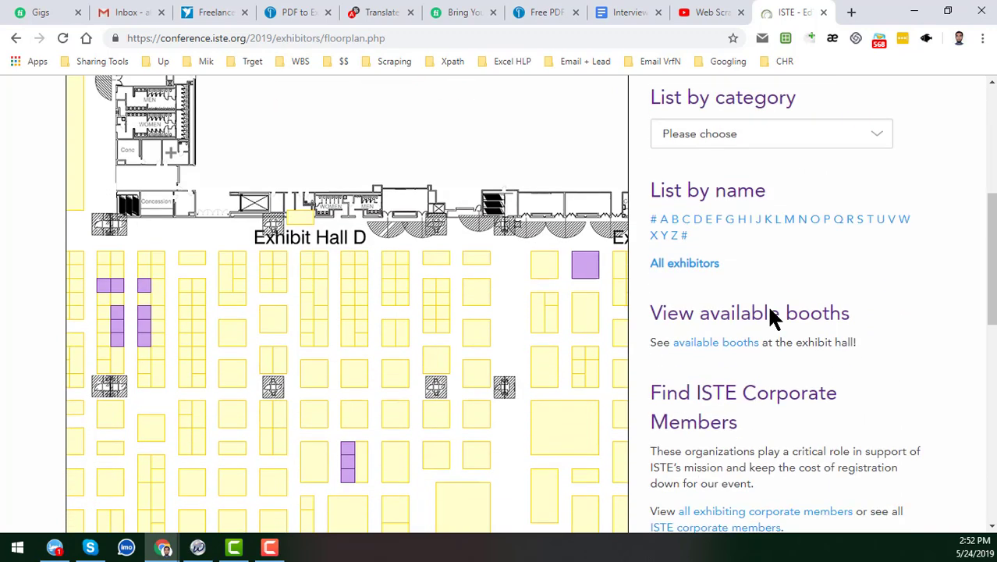
{"action": "scroll", "coordinate": [710, 270], "scroll_direction": "up", "scroll_amount": 2}
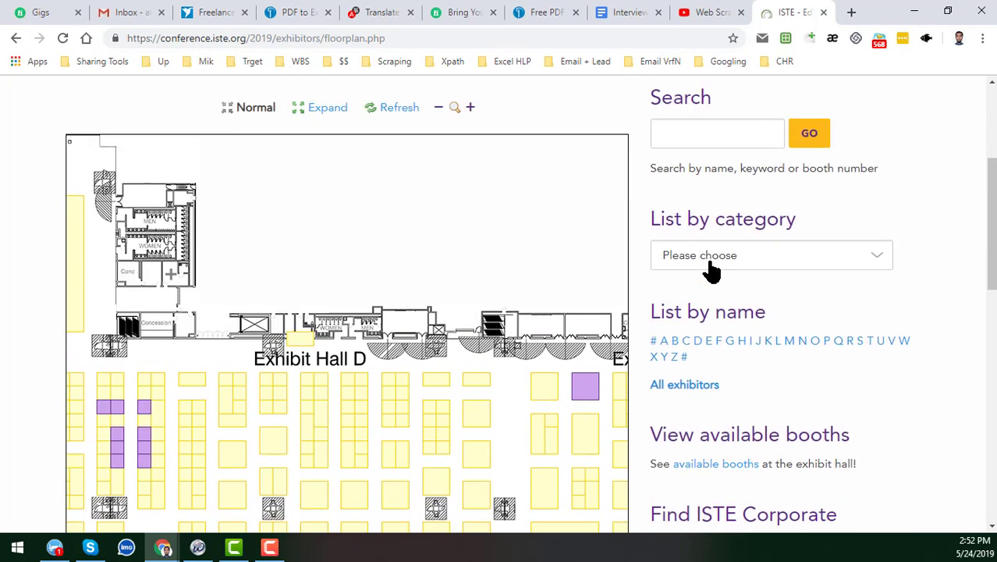
{"action": "scroll", "coordinate": [735, 299], "scroll_direction": "down", "scroll_amount": 2}
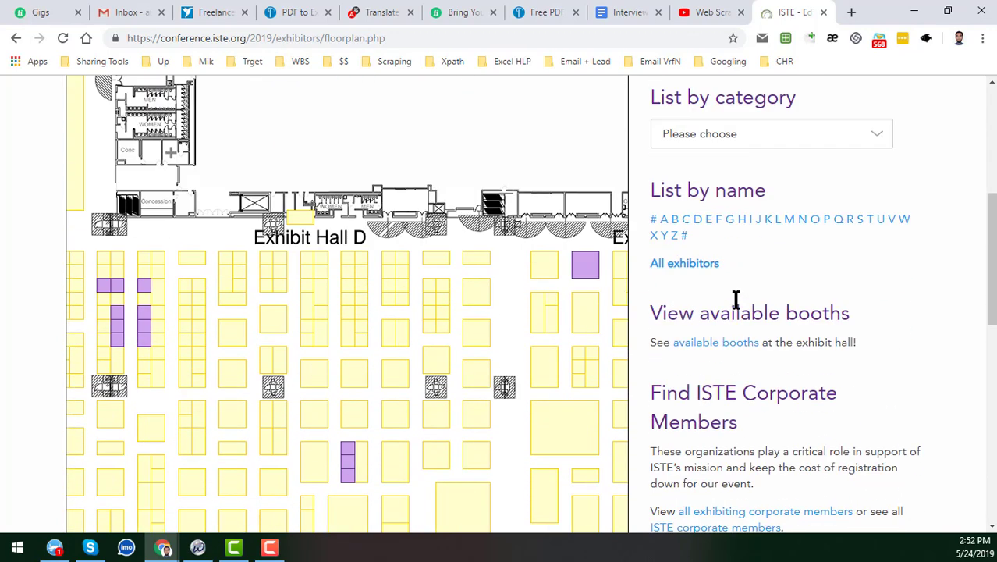
{"action": "left_click", "coordinate": [697, 265]}
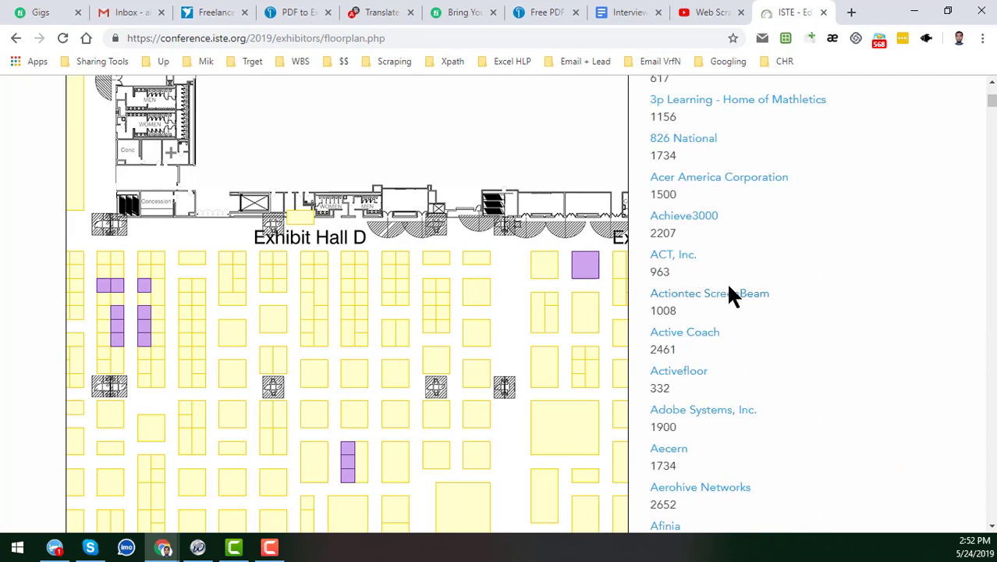
Return to the search menu from the exhibitor list and list all exhibitors again
{"action": "scroll", "coordinate": [728, 288], "scroll_direction": "up", "scroll_amount": 2}
{"action": "scroll", "coordinate": [707, 185], "scroll_direction": "up", "scroll_amount": 4}
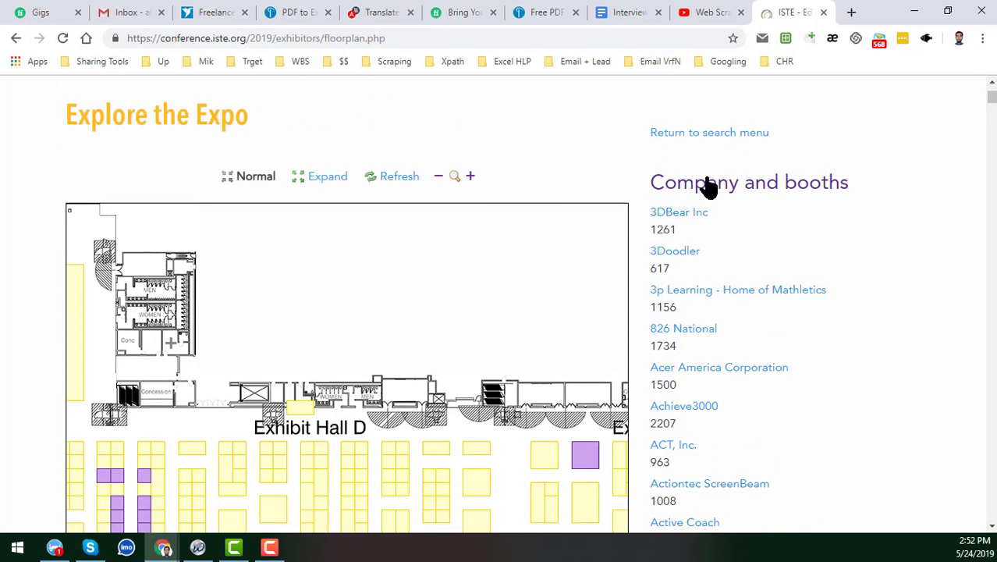
{"action": "left_click", "coordinate": [714, 313]}
{"action": "scroll", "coordinate": [715, 366], "scroll_direction": "down", "scroll_amount": 4}
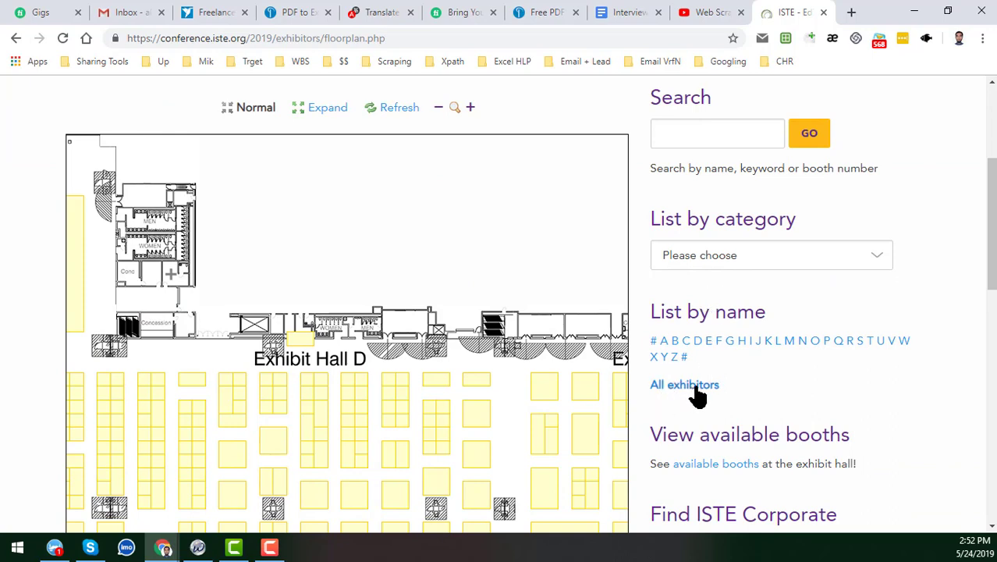
{"action": "left_click", "coordinate": [696, 387]}
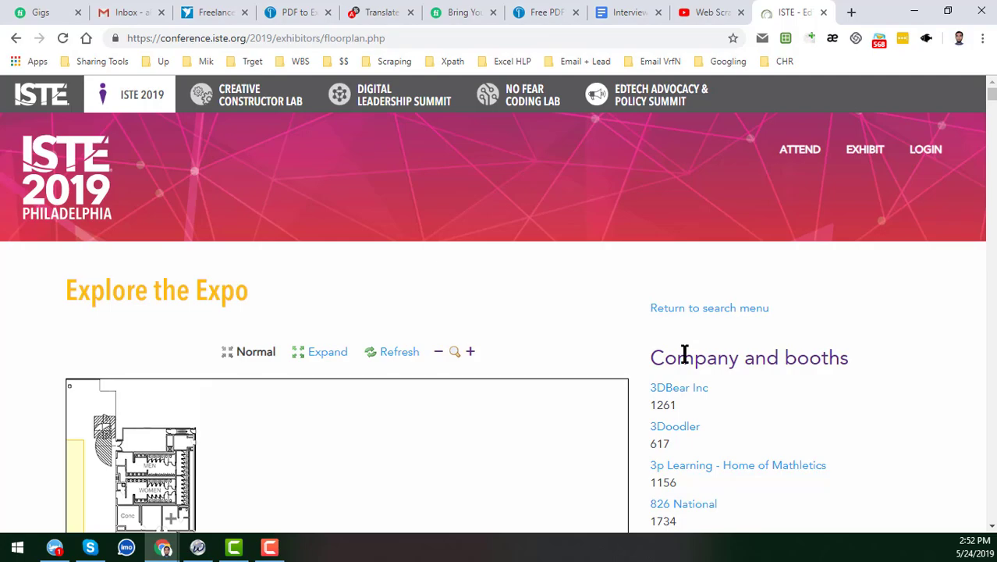
Browse the Company and booths list and open the 3DBear Inc entry
{"action": "scroll", "coordinate": [684, 355], "scroll_direction": "down", "scroll_amount": 3}
{"action": "scroll", "coordinate": [708, 290], "scroll_direction": "down", "scroll_amount": 10}
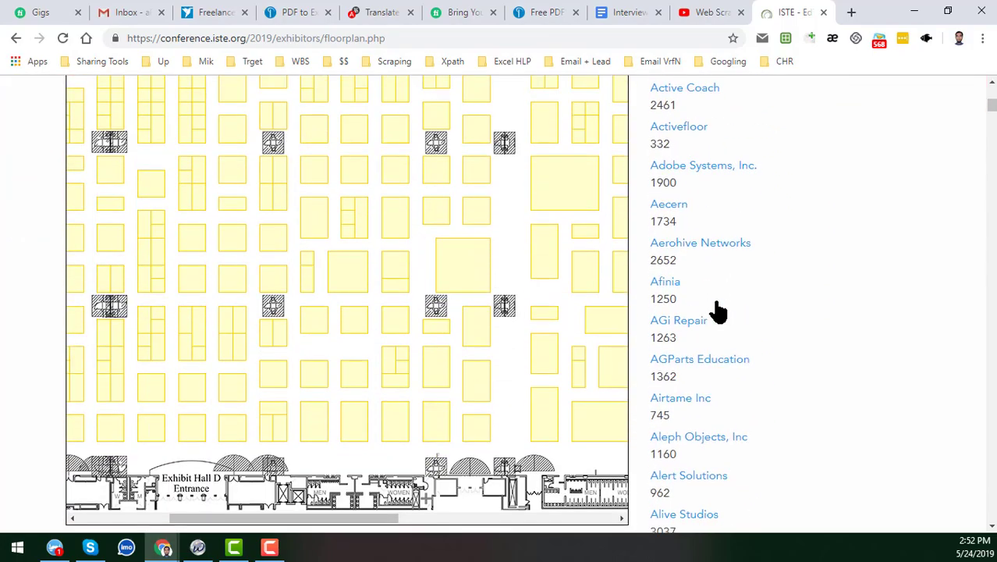
{"action": "scroll", "coordinate": [721, 327], "scroll_direction": "down", "scroll_amount": 3}
{"action": "scroll", "coordinate": [725, 351], "scroll_direction": "up", "scroll_amount": 10}
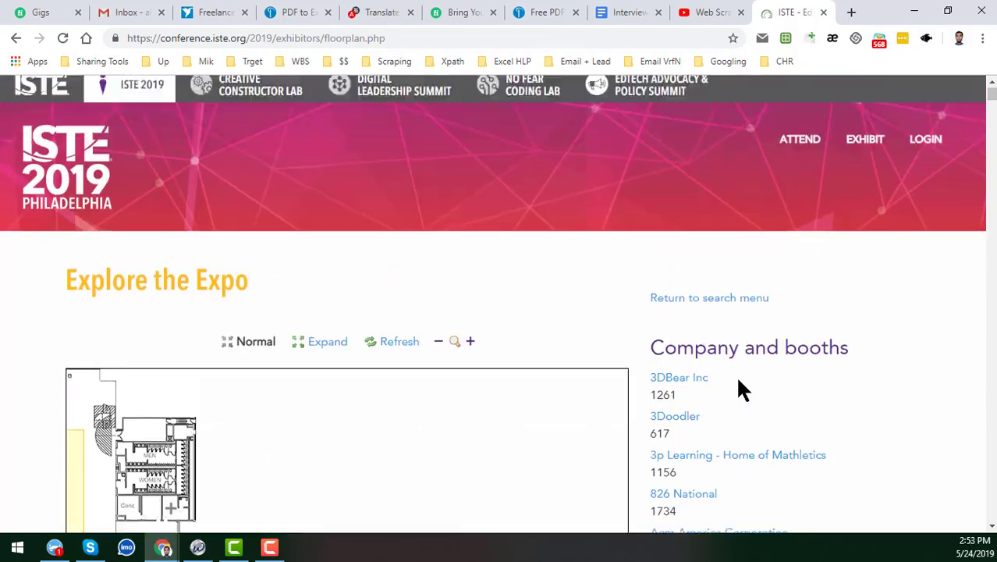
{"action": "scroll", "coordinate": [746, 383], "scroll_direction": "down", "scroll_amount": 1}
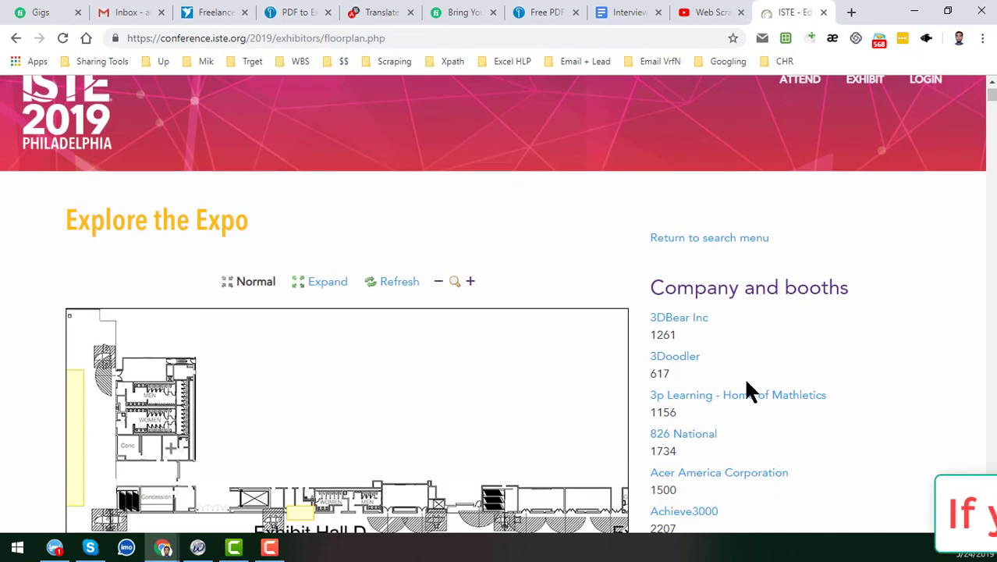
{"action": "scroll", "coordinate": [746, 384], "scroll_direction": "down", "scroll_amount": 1}
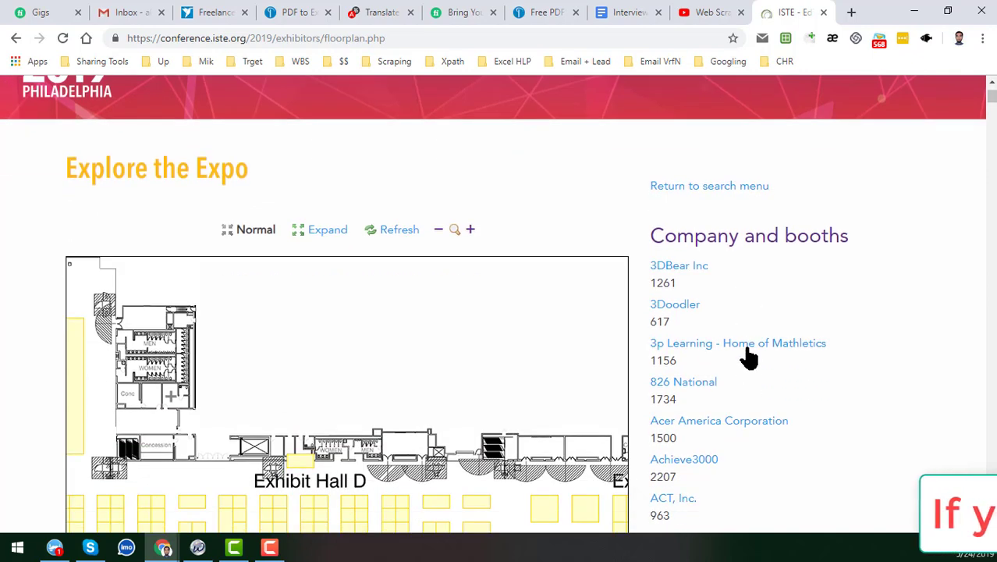
{"action": "left_click", "coordinate": [685, 267]}
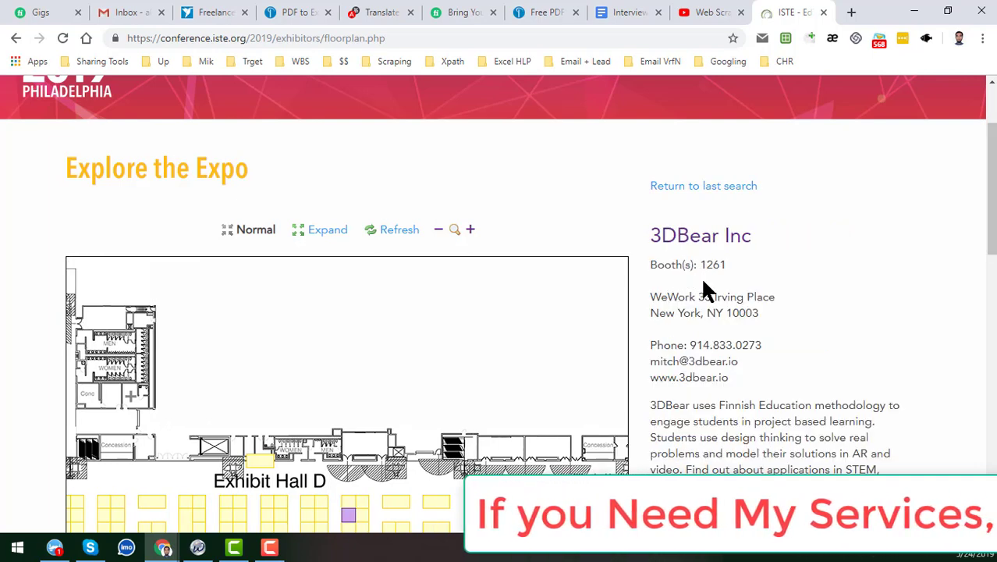
Examine the 3DBear Inc entry for its booth, address, phone, email, website and description
{"action": "scroll", "coordinate": [698, 282], "scroll_direction": "down", "scroll_amount": 2}
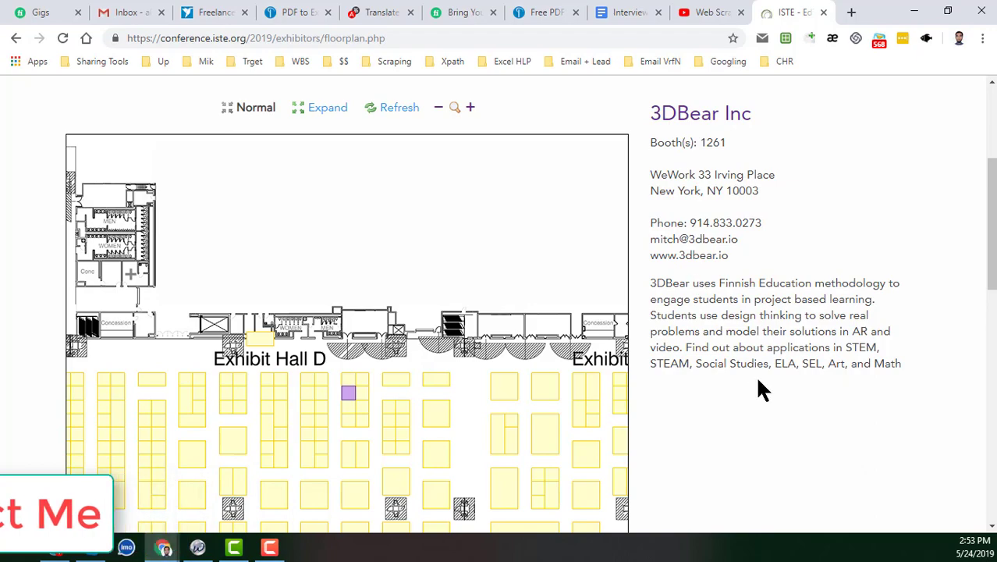
{"action": "scroll", "coordinate": [759, 382], "scroll_direction": "down", "scroll_amount": 5}
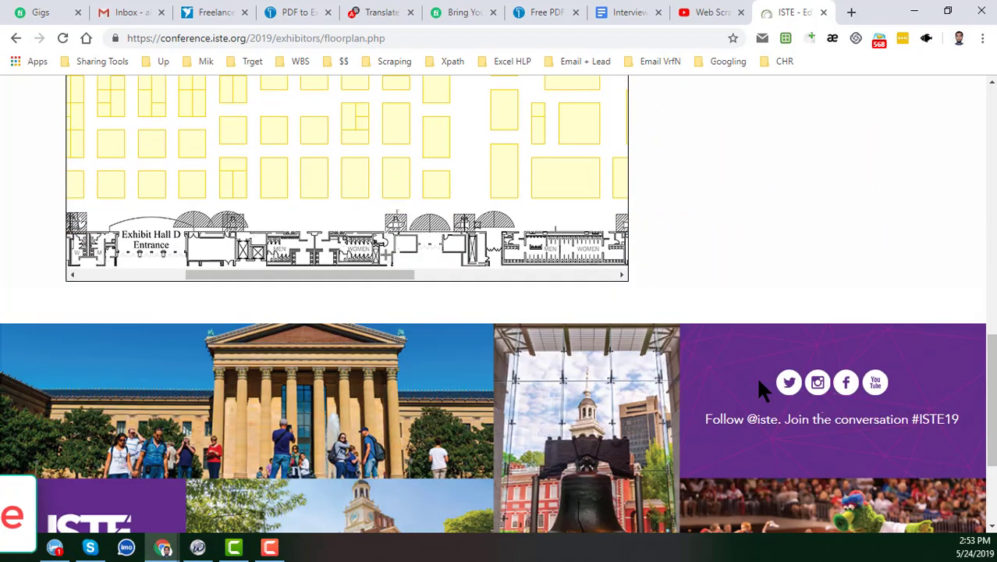
{"action": "scroll", "coordinate": [758, 382], "scroll_direction": "up", "scroll_amount": 8}
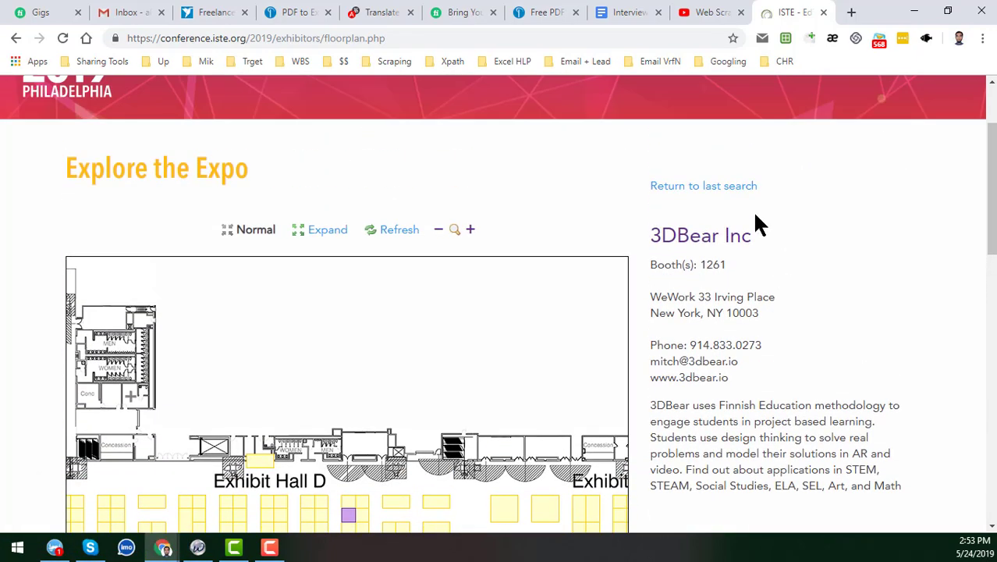
{"action": "scroll", "coordinate": [748, 273], "scroll_direction": "down", "scroll_amount": 2}
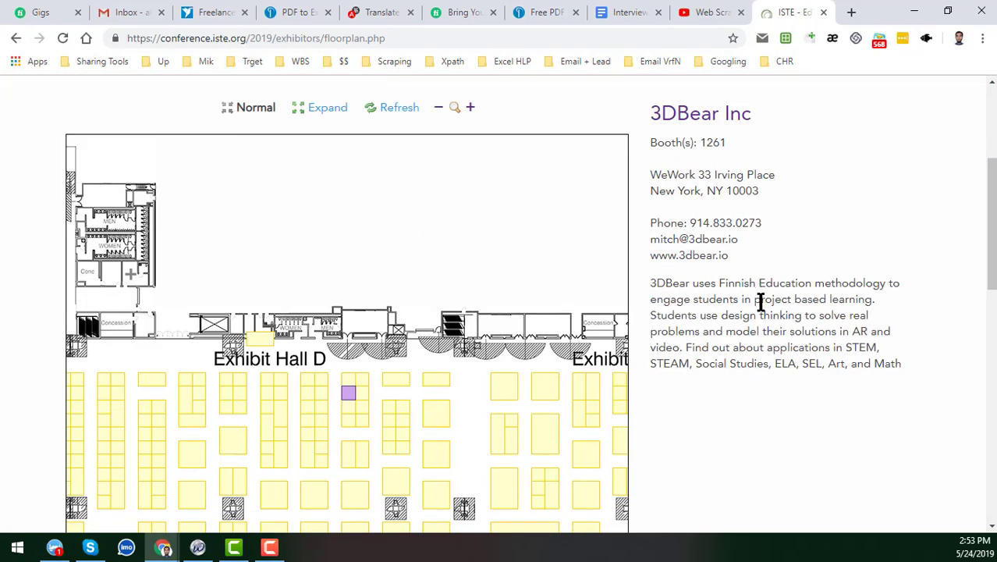
{"action": "scroll", "coordinate": [761, 302], "scroll_direction": "down", "scroll_amount": 6}
{"action": "scroll", "coordinate": [767, 301], "scroll_direction": "up", "scroll_amount": 3}
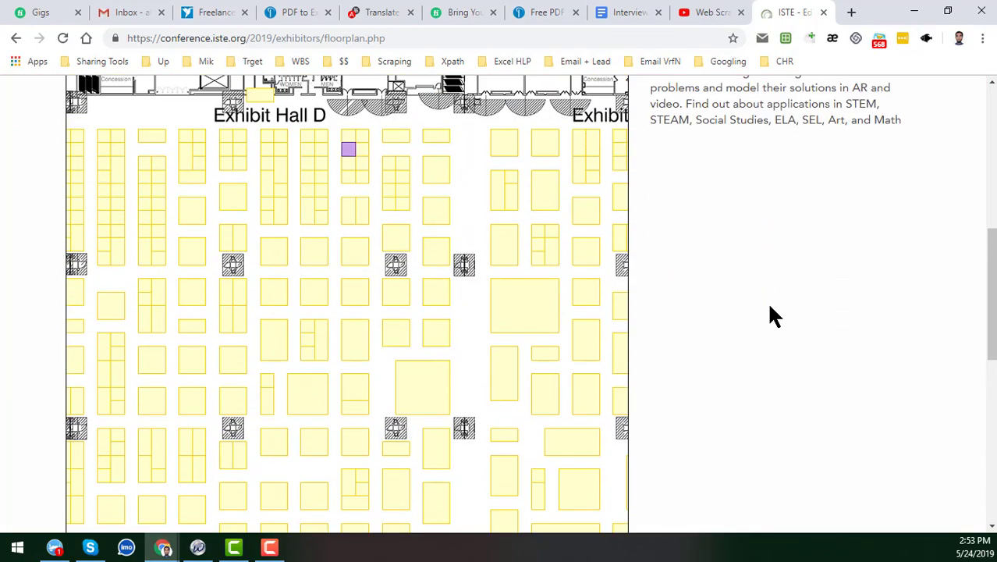
{"action": "scroll", "coordinate": [772, 315], "scroll_direction": "up", "scroll_amount": 6}
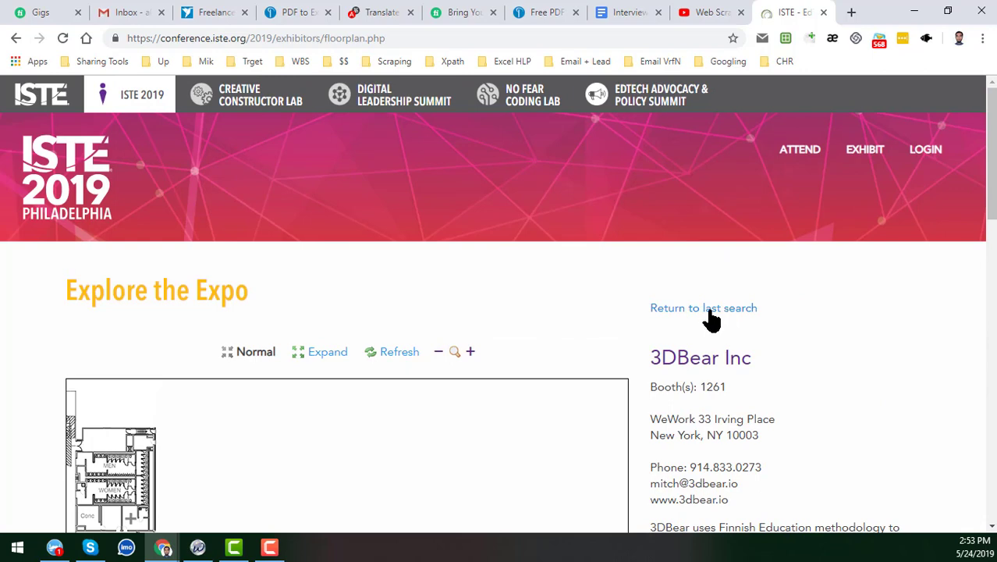
Return to the exhibitor list and look through the company names and their booth numbers
{"action": "left_click", "coordinate": [710, 311]}
{"action": "scroll", "coordinate": [709, 334], "scroll_direction": "down", "scroll_amount": 2}
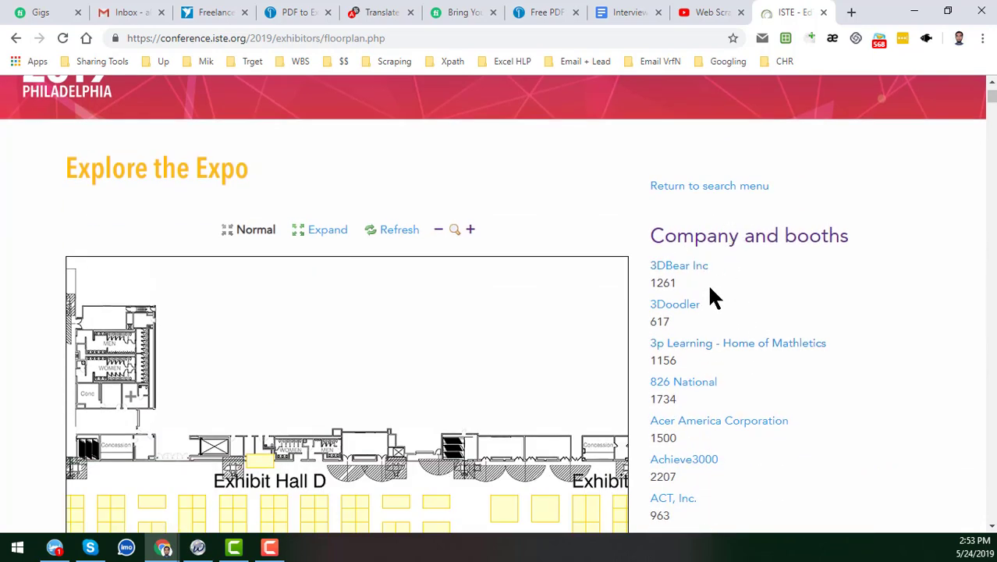
{"action": "scroll", "coordinate": [671, 318], "scroll_direction": "down", "scroll_amount": 5}
{"action": "scroll", "coordinate": [691, 326], "scroll_direction": "down", "scroll_amount": 10}
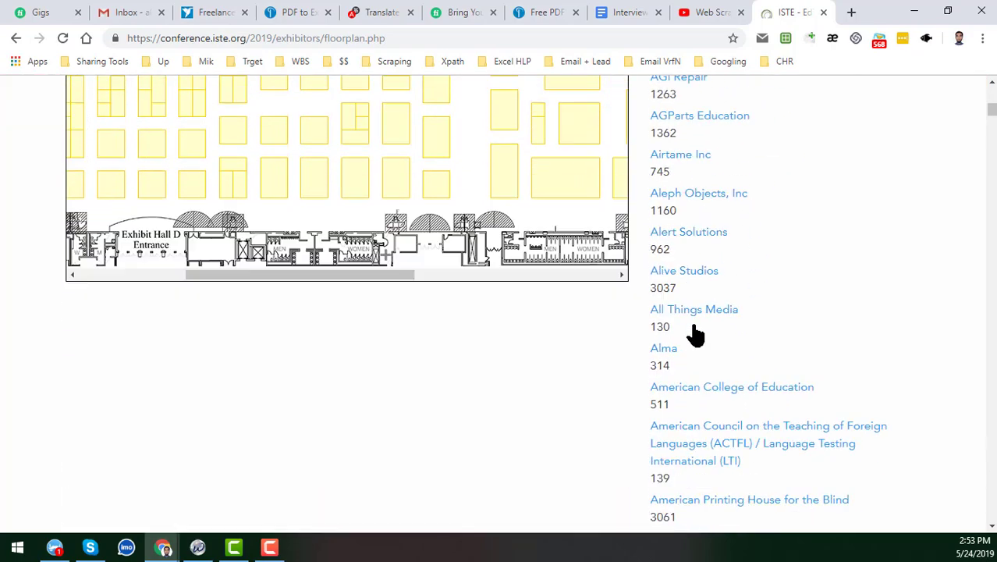
{"action": "scroll", "coordinate": [692, 331], "scroll_direction": "down", "scroll_amount": 3}
{"action": "scroll", "coordinate": [695, 334], "scroll_direction": "down", "scroll_amount": 13}
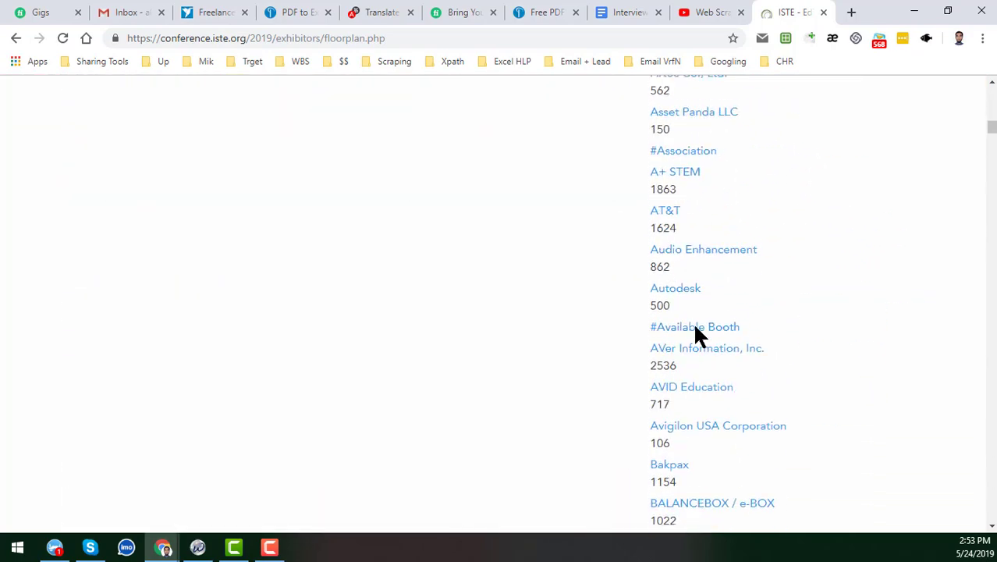
{"action": "scroll", "coordinate": [701, 355], "scroll_direction": "up", "scroll_amount": 13}
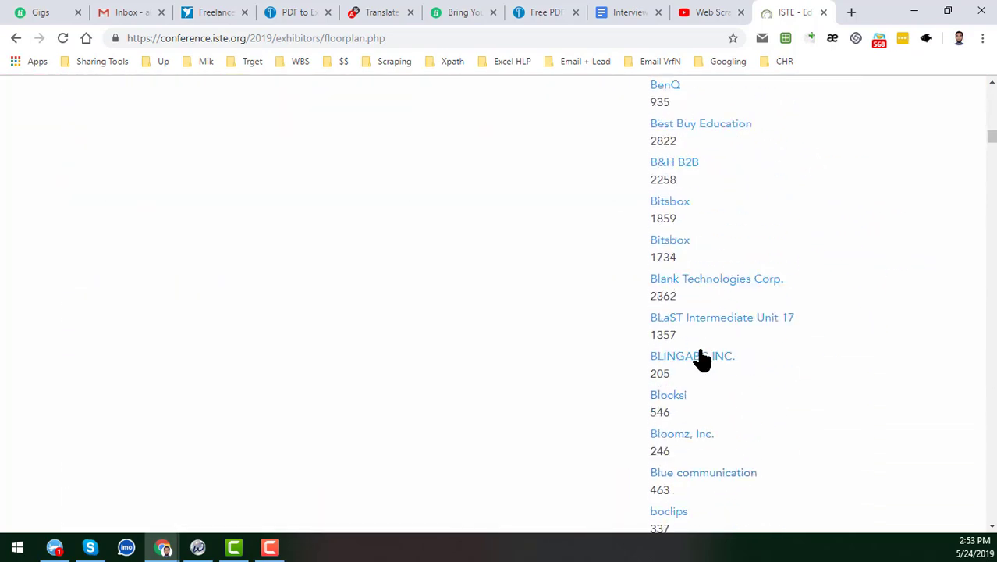
{"action": "scroll", "coordinate": [701, 351], "scroll_direction": "up", "scroll_amount": 12}
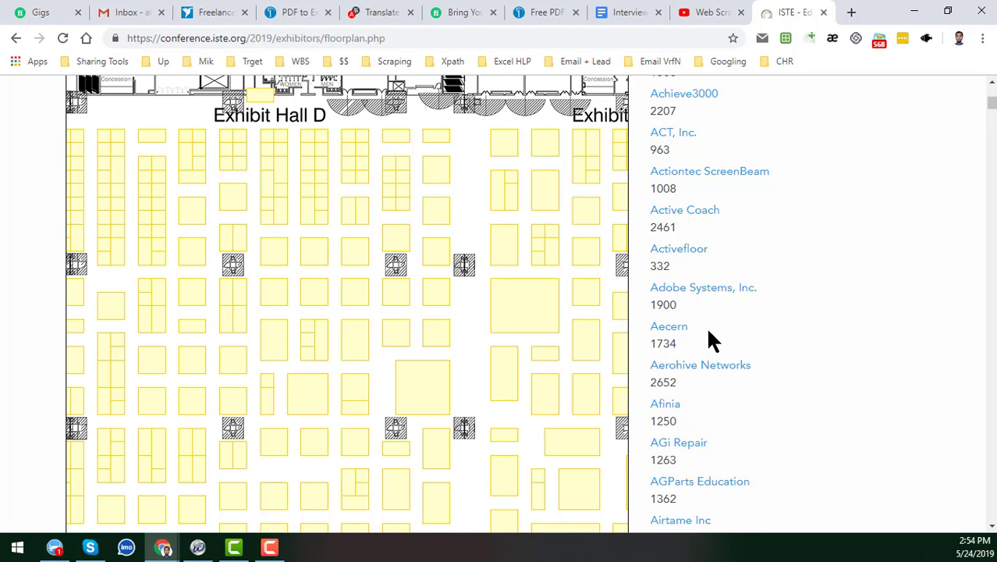
{"action": "scroll", "coordinate": [716, 347], "scroll_direction": "up", "scroll_amount": 3}
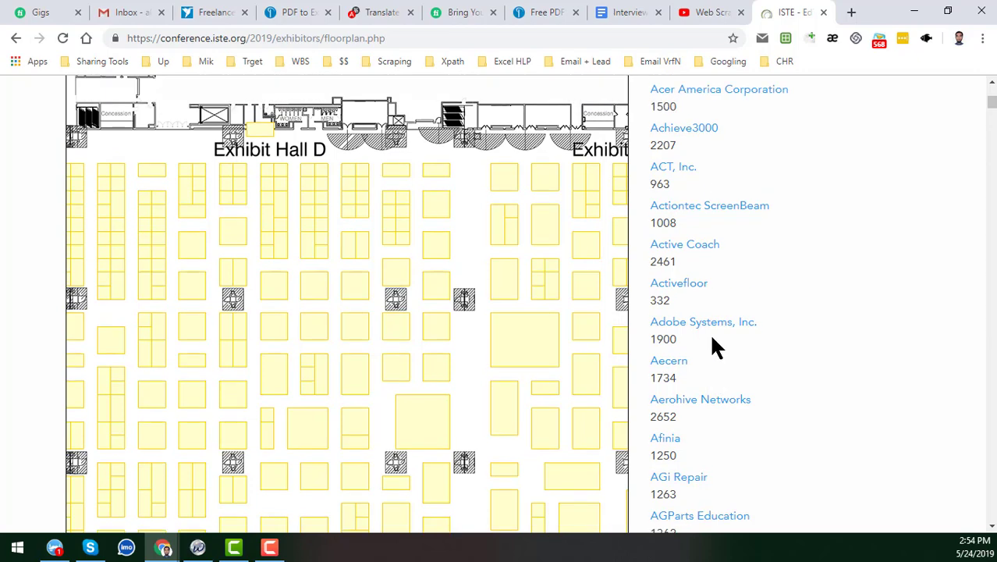
{"action": "scroll", "coordinate": [716, 347], "scroll_direction": "up", "scroll_amount": 2}
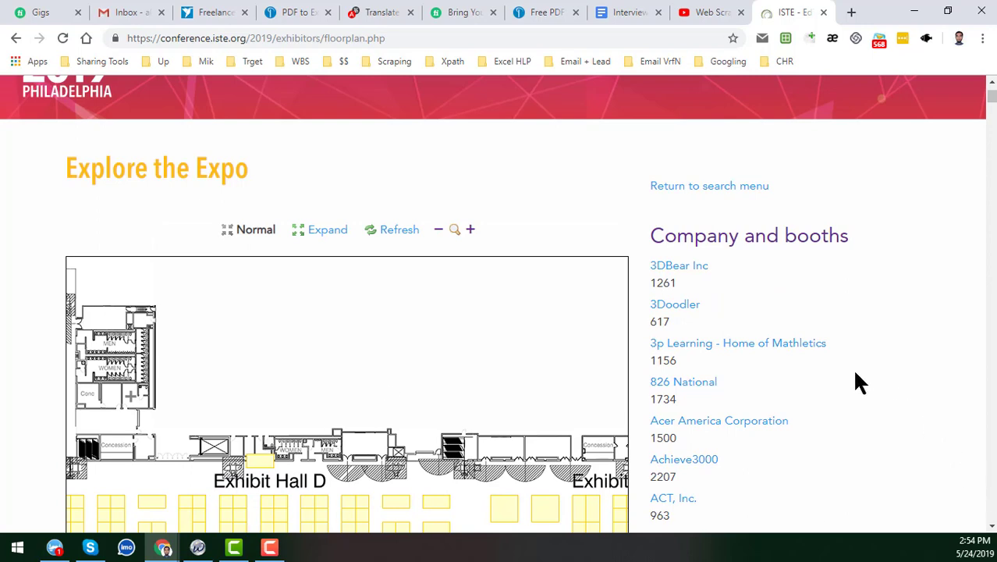
Switch to OutWit Hub and look over its start page
{"action": "left_click", "coordinate": [198, 547]}
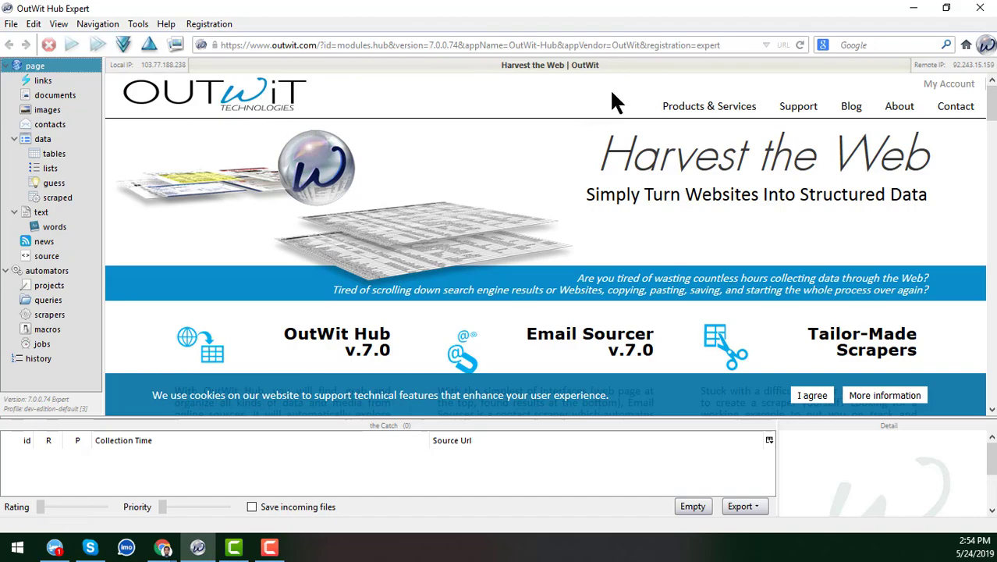
{"action": "scroll", "coordinate": [574, 289], "scroll_direction": "down", "scroll_amount": 15}
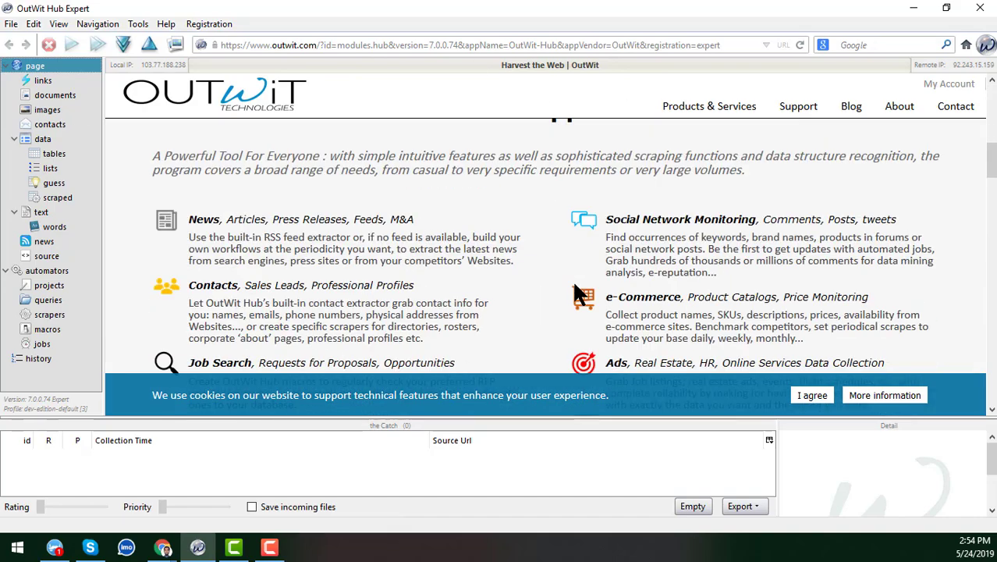
{"action": "scroll", "coordinate": [580, 297], "scroll_direction": "up", "scroll_amount": 15}
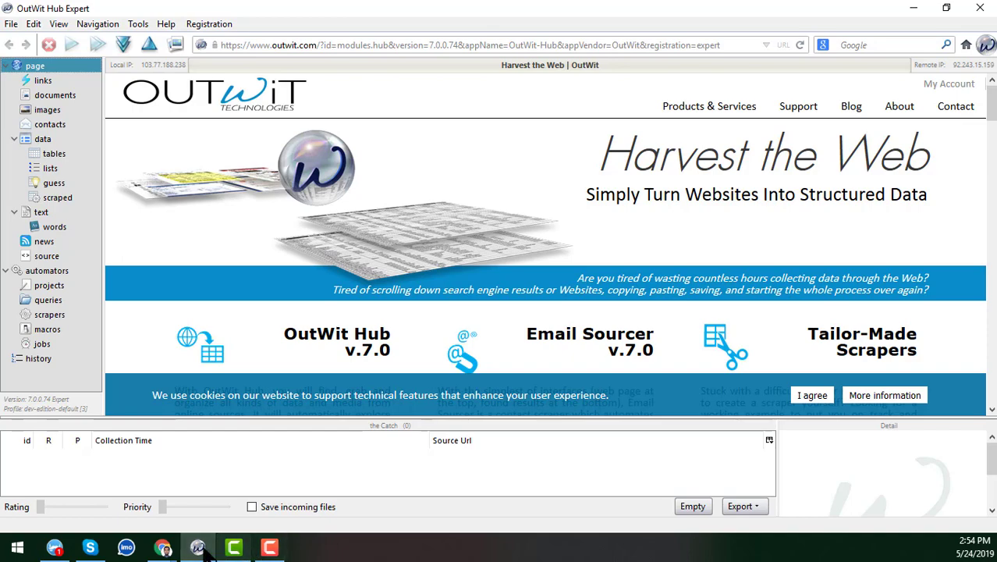
{"action": "key", "text": "alt+Tab"}
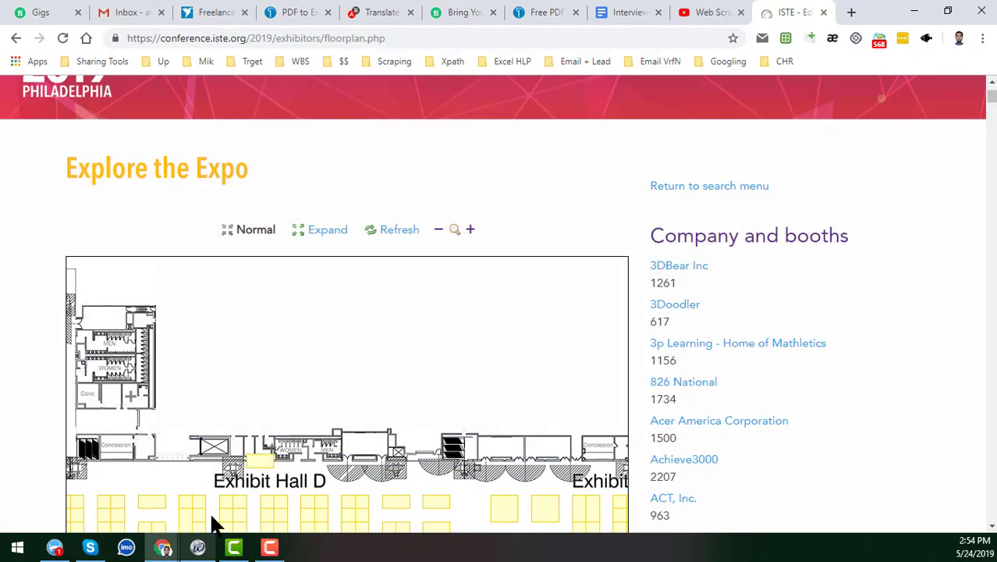
{"action": "left_click", "coordinate": [504, 29]}
{"action": "key", "text": "ctrl+c"}
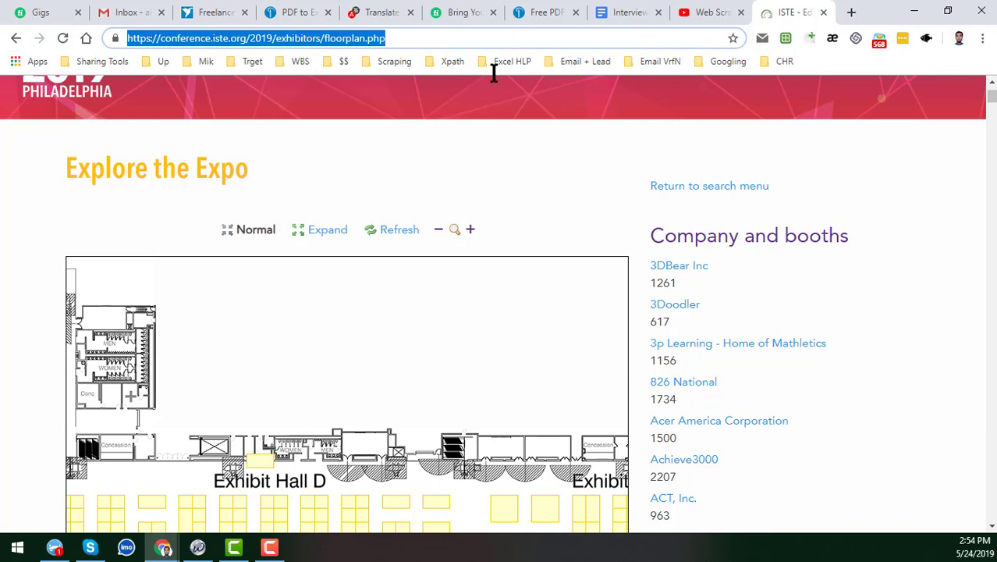
{"action": "left_click", "coordinate": [198, 548]}
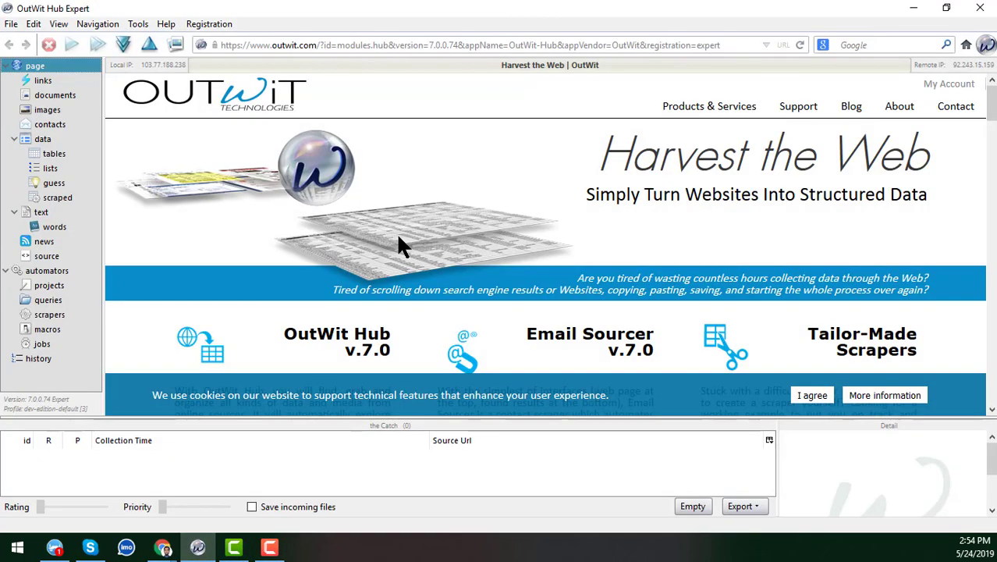
{"action": "left_click", "coordinate": [529, 47]}
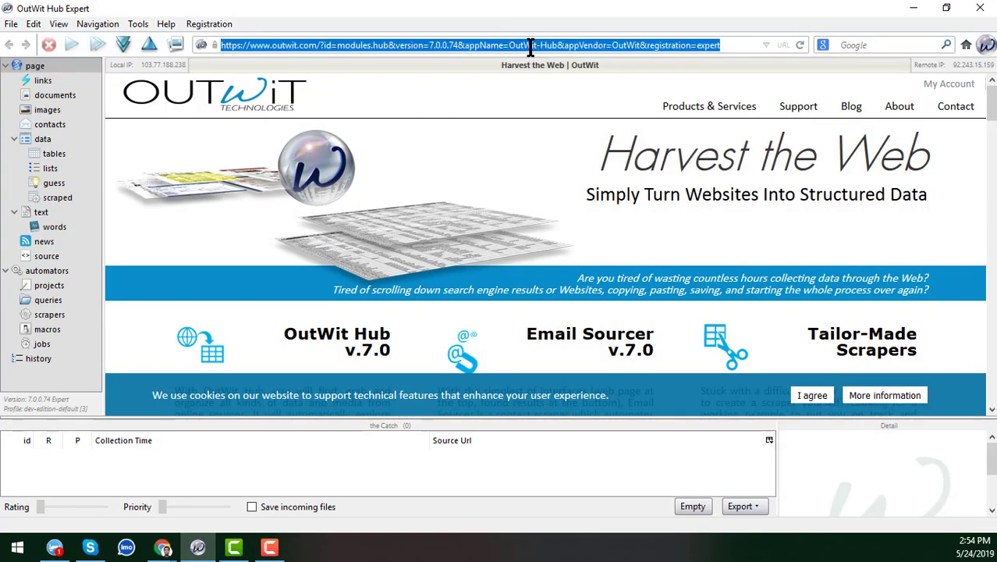
{"action": "key", "text": "ctrl+v"}
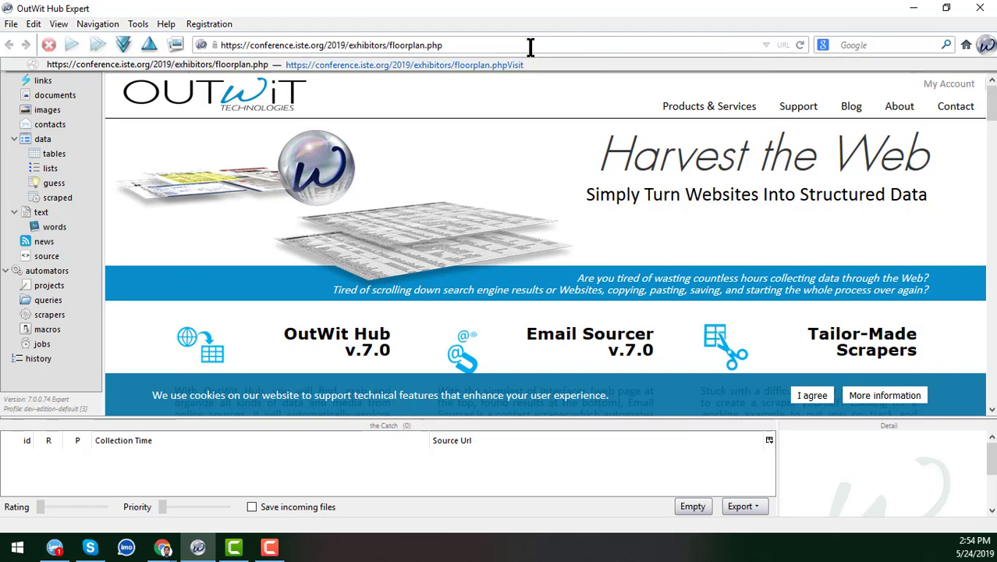
{"action": "key", "text": "Return"}
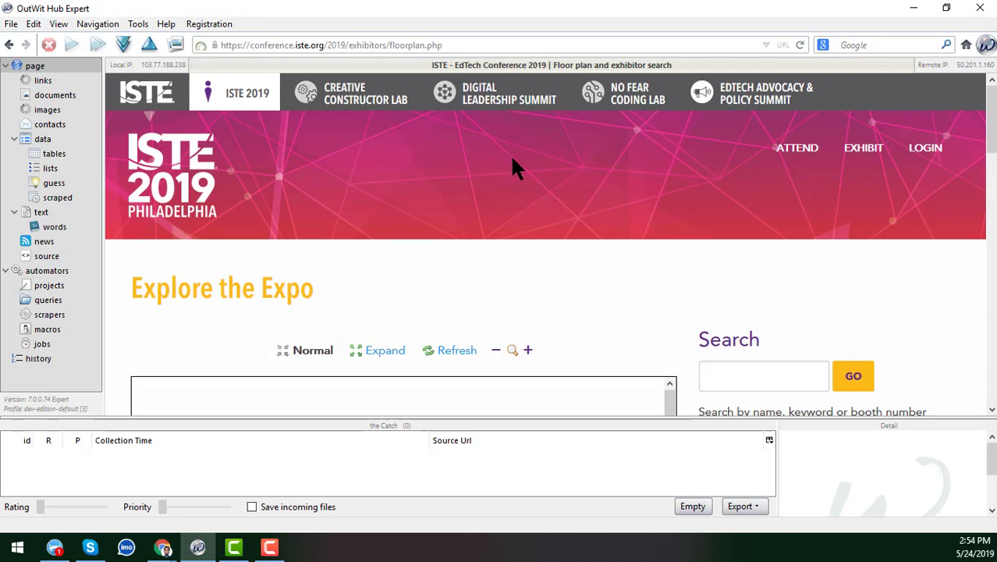
Show the list of all exhibitors on the loaded floor plan page
{"action": "scroll", "coordinate": [548, 230], "scroll_direction": "down", "scroll_amount": 9}
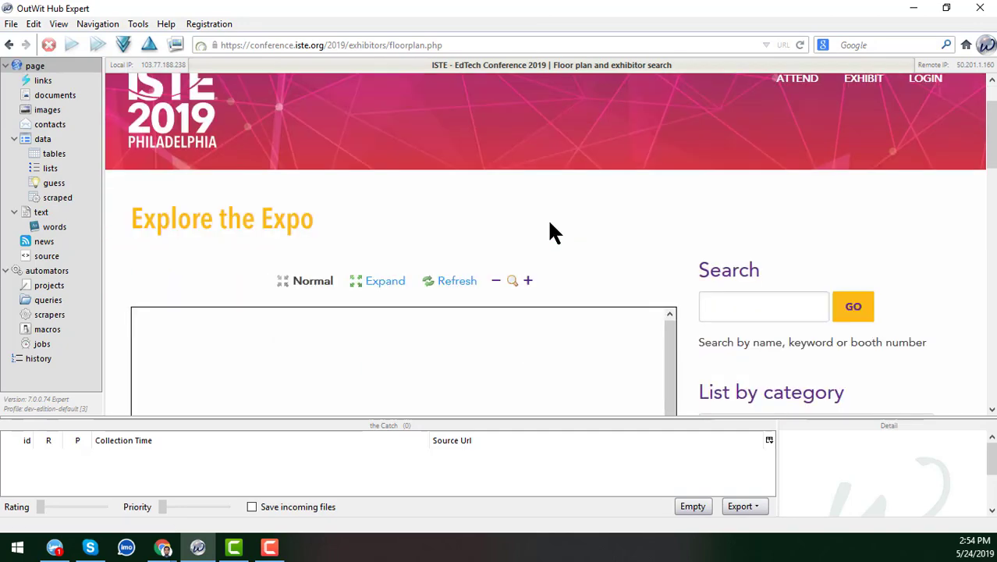
{"action": "scroll", "coordinate": [752, 285], "scroll_direction": "down", "scroll_amount": 5}
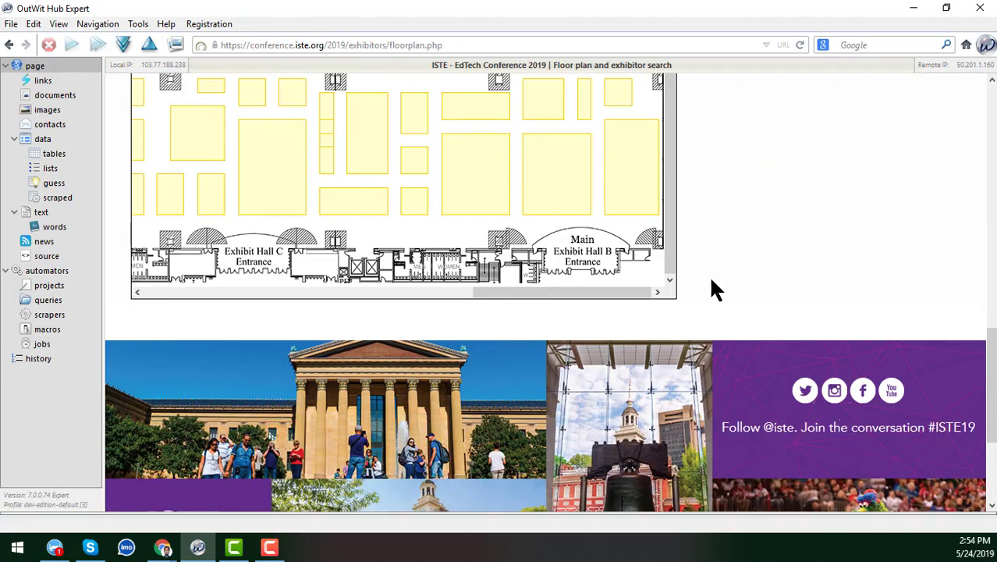
{"action": "scroll", "coordinate": [712, 287], "scroll_direction": "up", "scroll_amount": 7}
{"action": "scroll", "coordinate": [742, 304], "scroll_direction": "down", "scroll_amount": 2}
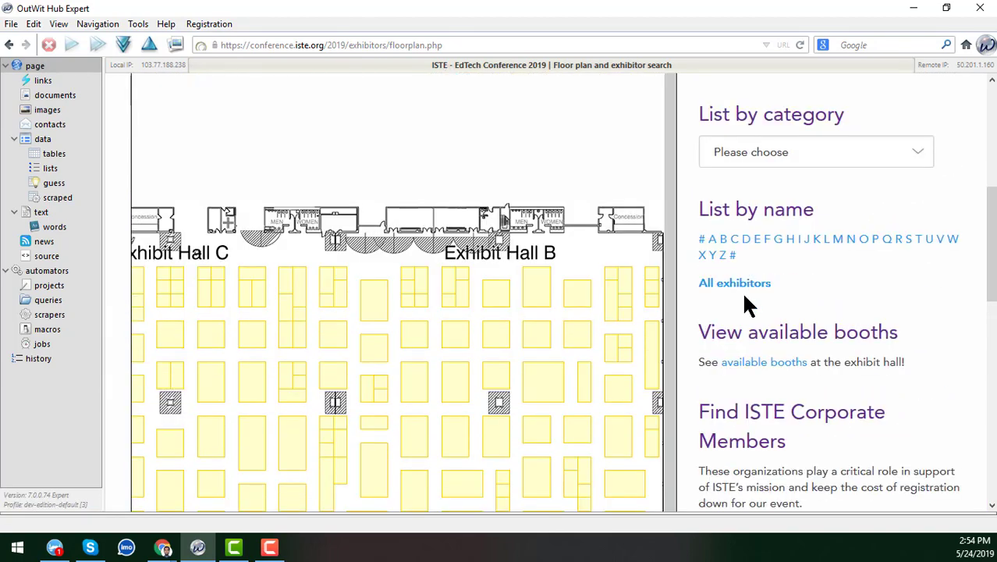
{"action": "scroll", "coordinate": [755, 258], "scroll_direction": "down", "scroll_amount": 2}
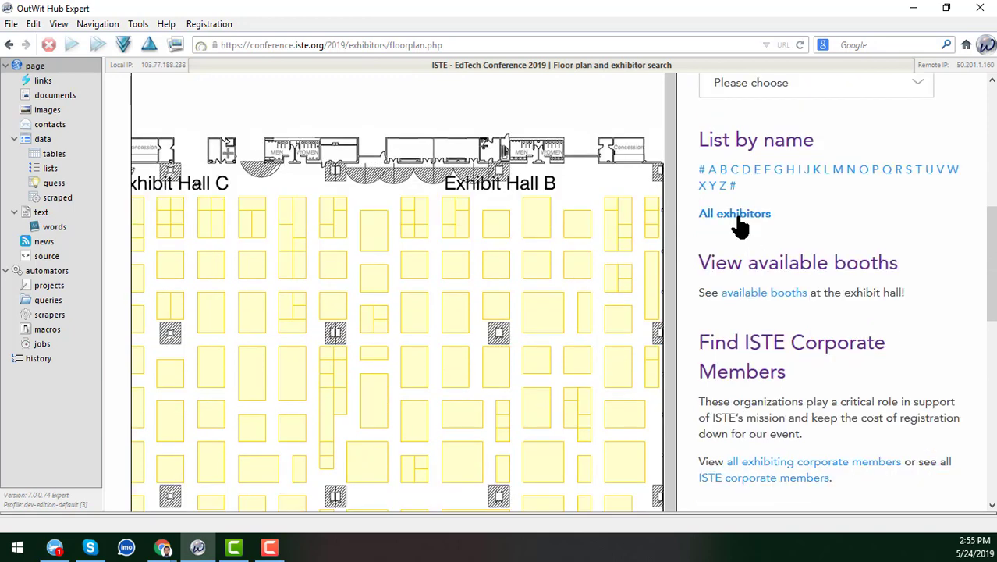
{"action": "left_click", "coordinate": [739, 219]}
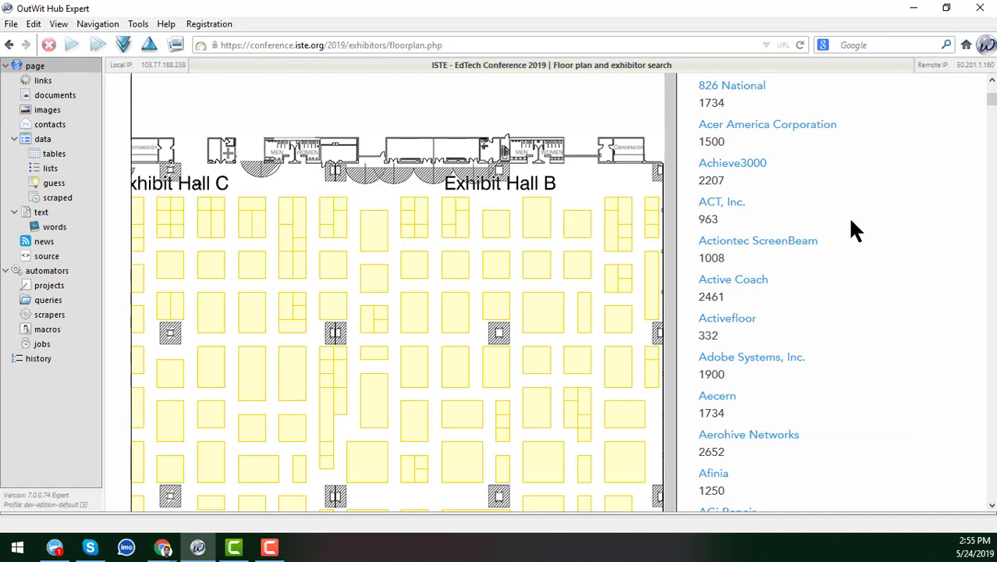
View the 3DBear Inc entry's booth and contact details, and return to the exhibitor list
{"action": "scroll", "coordinate": [789, 316], "scroll_direction": "down", "scroll_amount": 1}
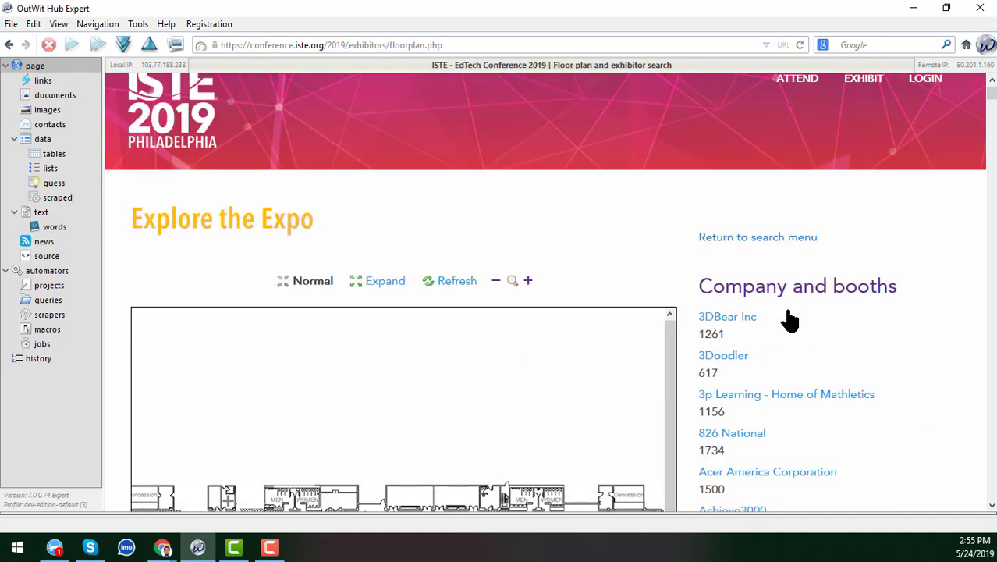
{"action": "scroll", "coordinate": [768, 316], "scroll_direction": "down", "scroll_amount": 2}
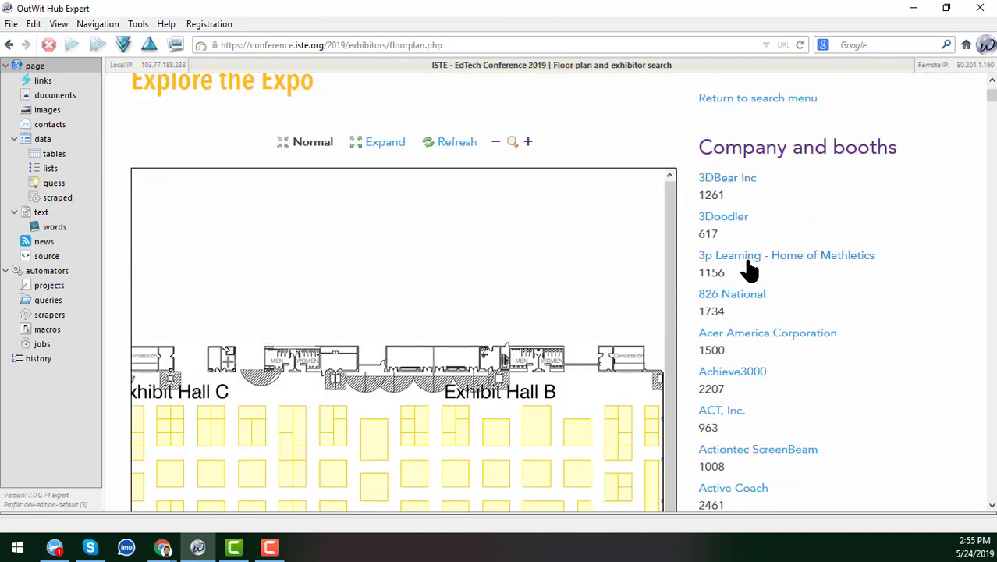
{"action": "left_click", "coordinate": [718, 180]}
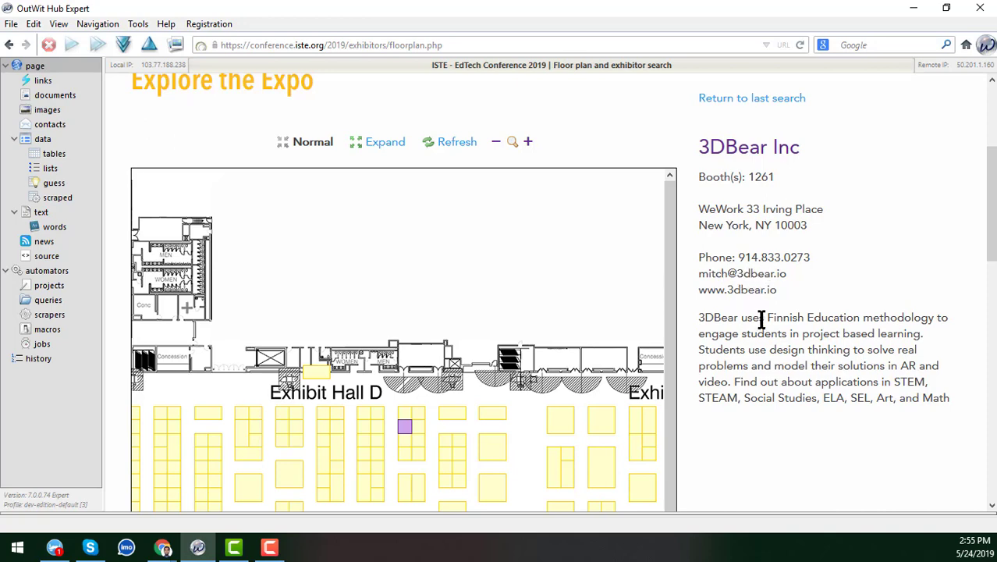
{"action": "scroll", "coordinate": [757, 319], "scroll_direction": "up", "scroll_amount": 1}
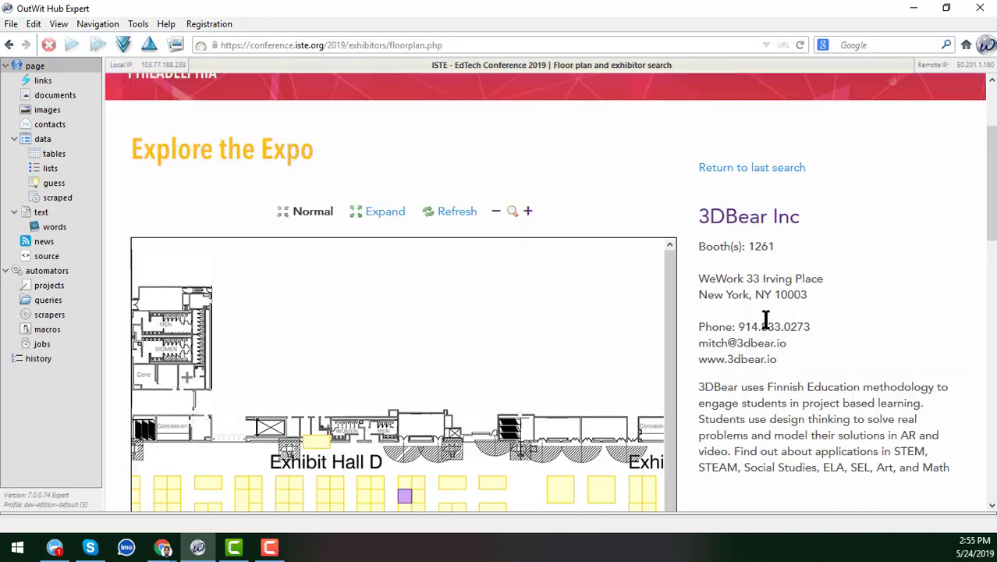
{"action": "left_click", "coordinate": [756, 170]}
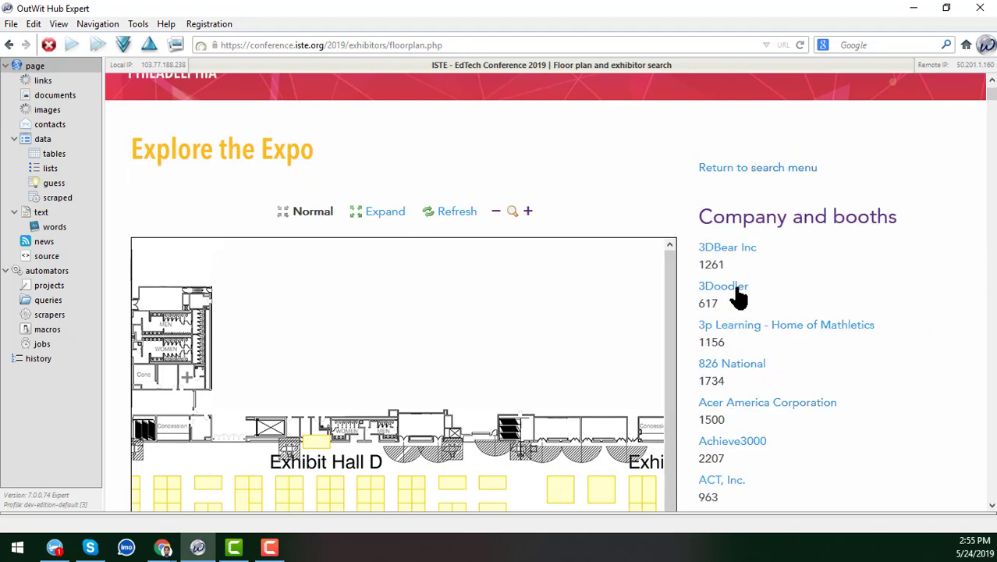
Create a new scraper named iste.org Scraper and find "3Dbea" in the page source
{"action": "left_click", "coordinate": [54, 316]}
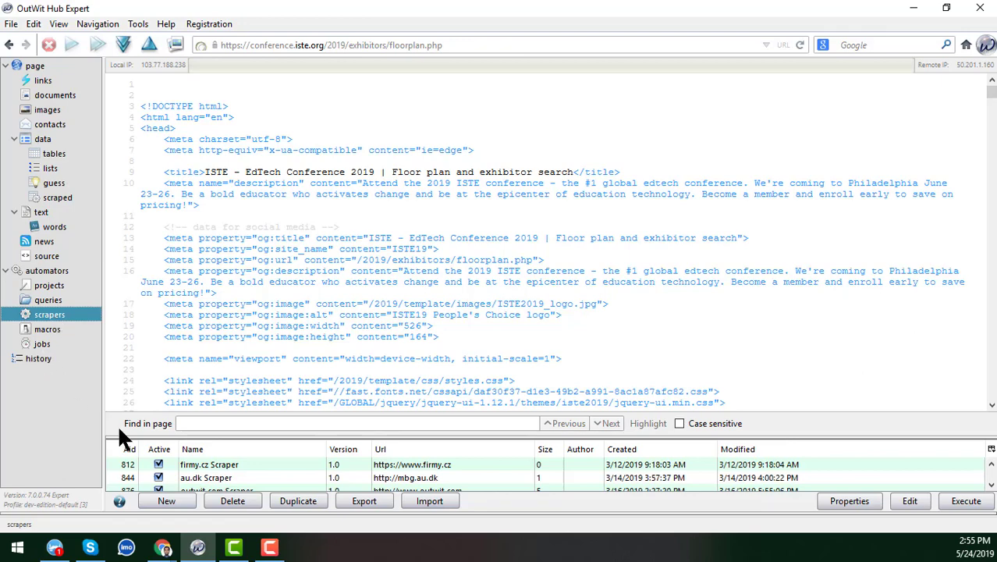
{"action": "left_click", "coordinate": [169, 503]}
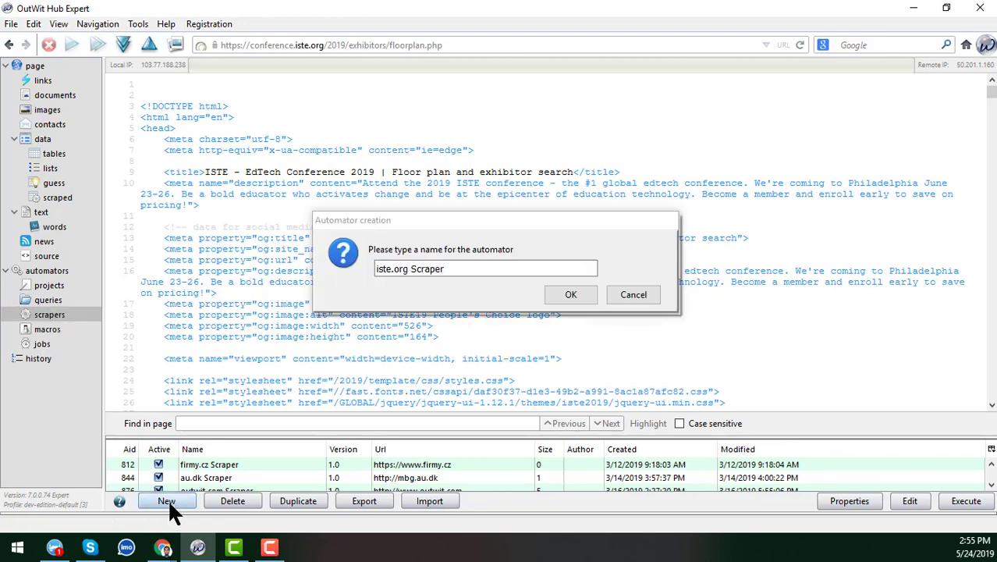
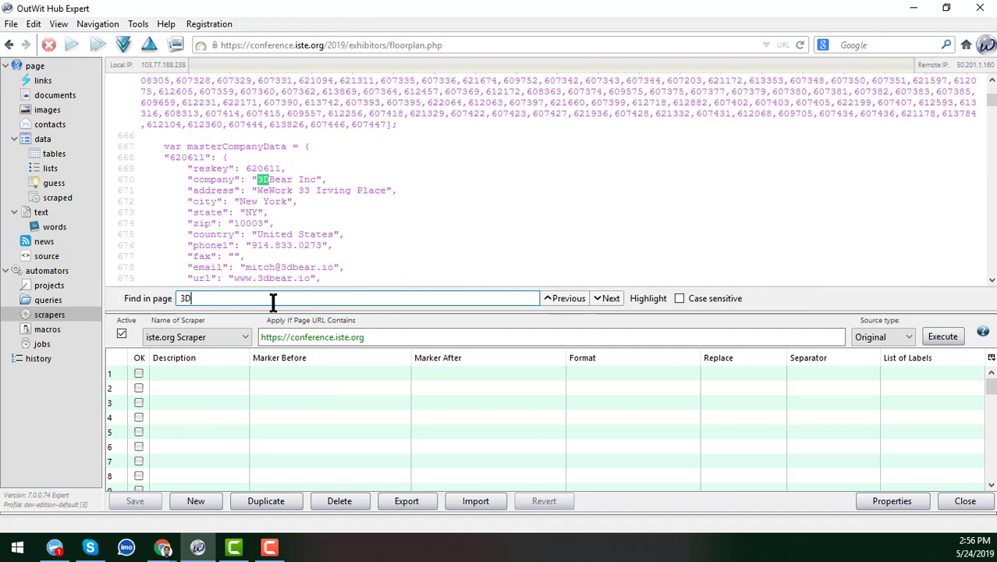
{"action": "key", "text": "Return"}
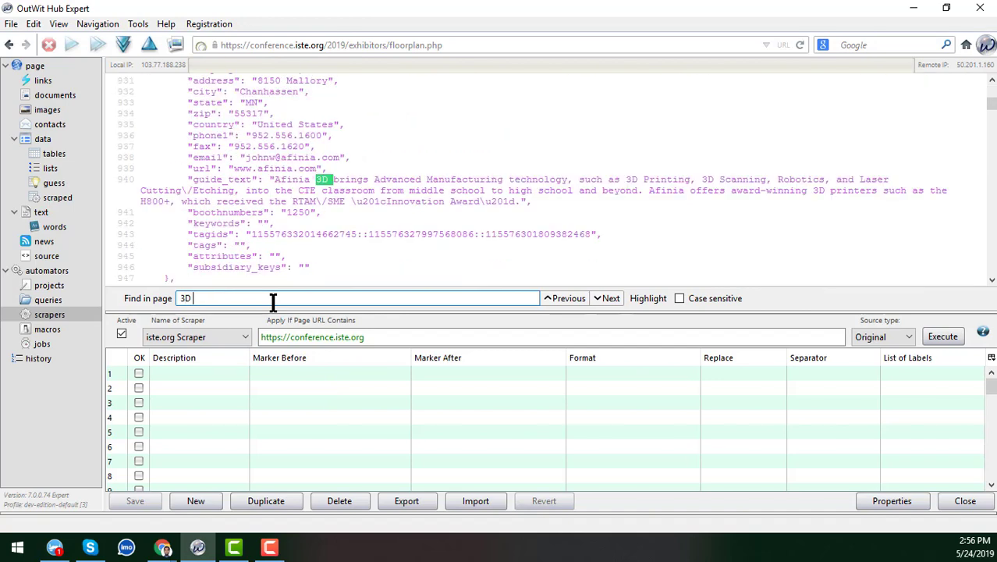
{"action": "type", "text": "bea"}
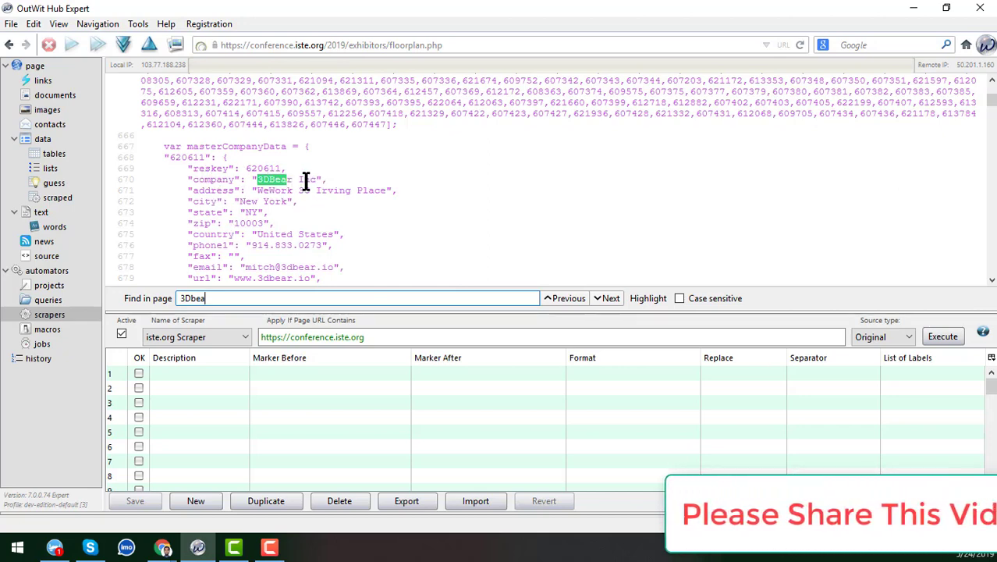
Copy the source text "company": " preceding 3DBear Inc into the first scraper row as its Marker Before
{"action": "left_click", "coordinate": [260, 188]}
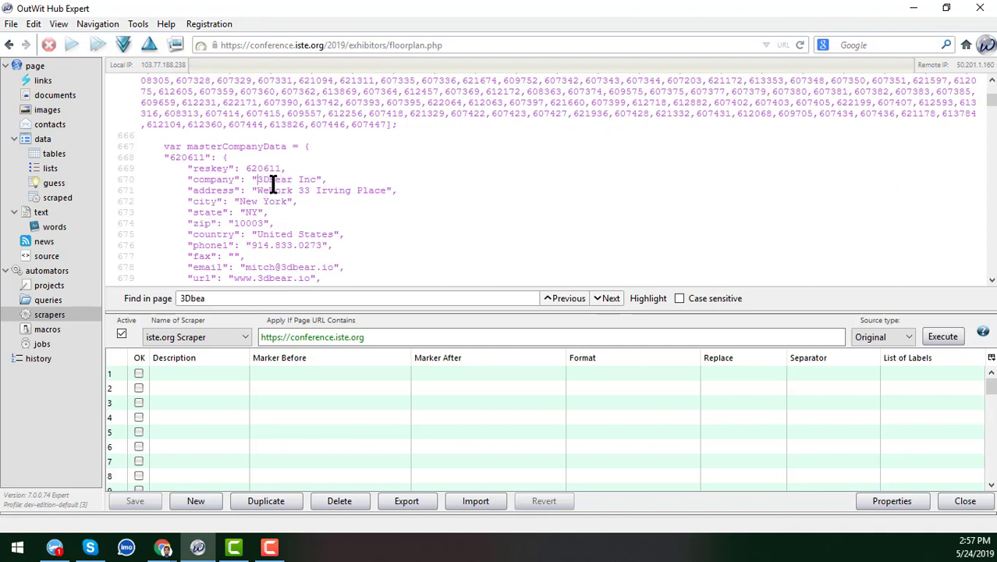
{"action": "left_click_drag", "start_coordinate": [258, 182], "coordinate": [187, 180]}
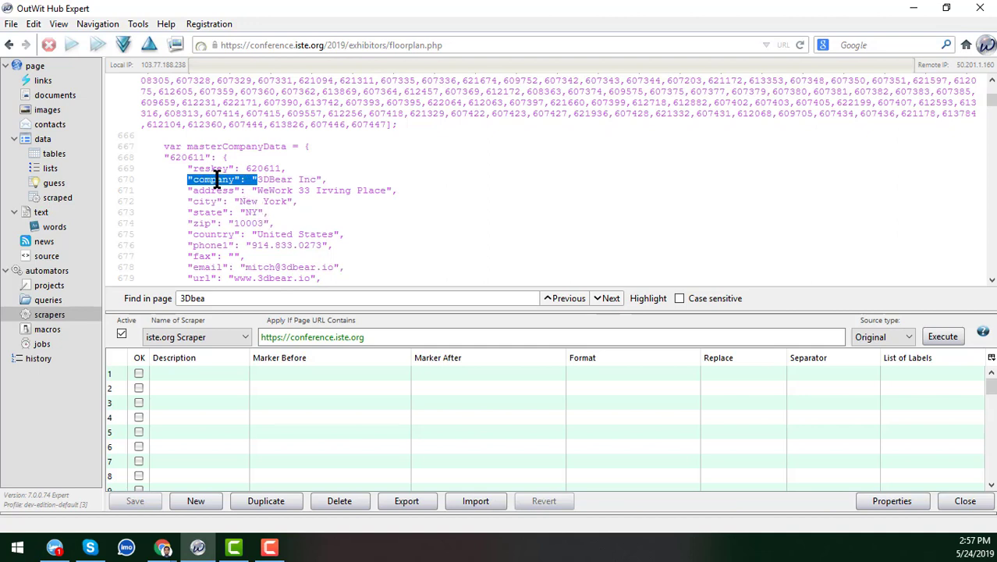
{"action": "left_click", "coordinate": [254, 179], "text": "shift"}
{"action": "left_click_drag", "start_coordinate": [261, 181], "coordinate": [250, 184]}
{"action": "left_click_drag", "start_coordinate": [220, 179], "coordinate": [291, 375]}
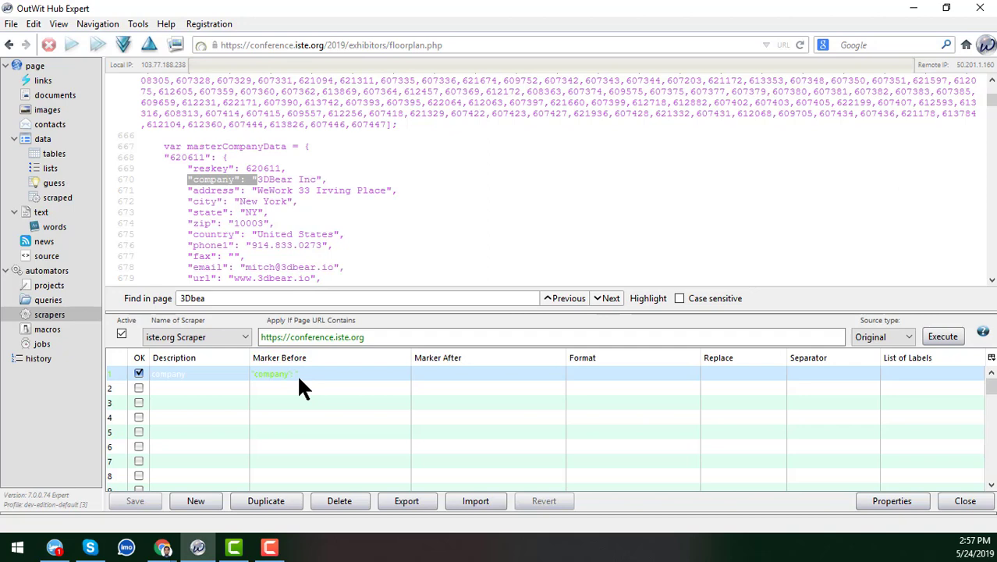
Set the company row's Marker After to the ", that follows 3DBear Inc in the source
{"action": "left_click", "coordinate": [323, 179]}
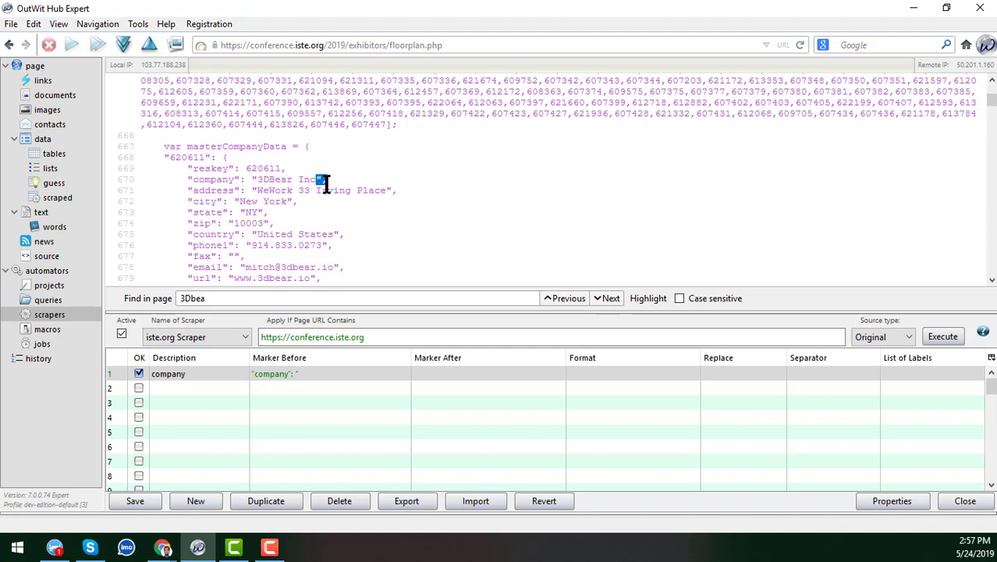
{"action": "left_click", "coordinate": [451, 372]}
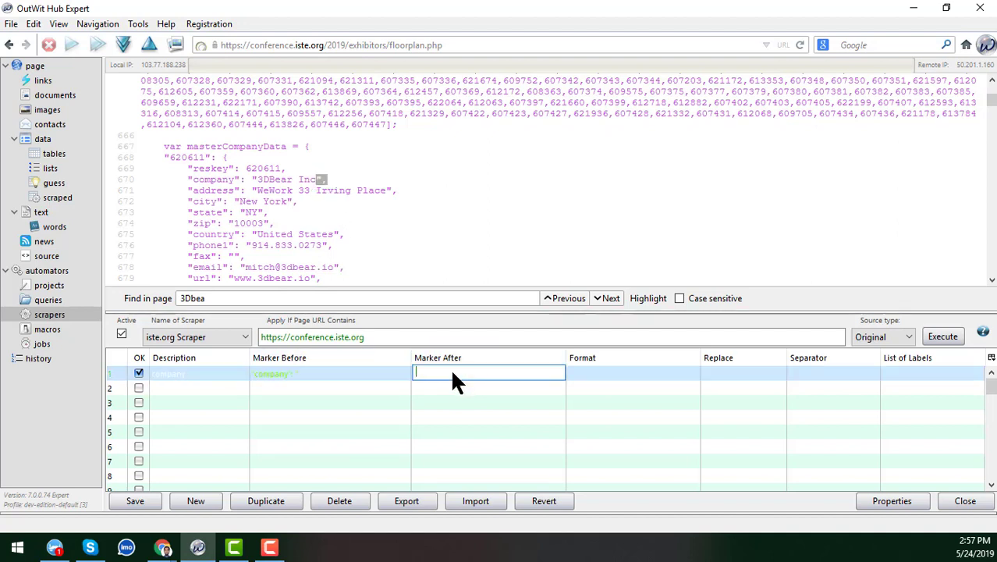
{"action": "type", "text": "\","}
{"action": "left_click", "coordinate": [452, 387]}
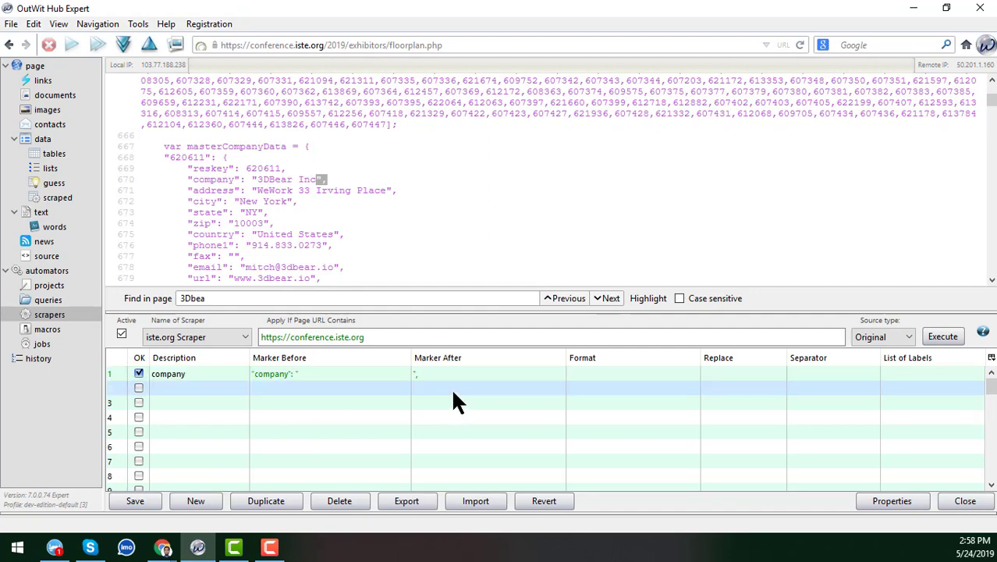
Check the company row's before and after markers against the text around 3DBear Inc in the source
{"action": "left_click", "coordinate": [416, 373]}
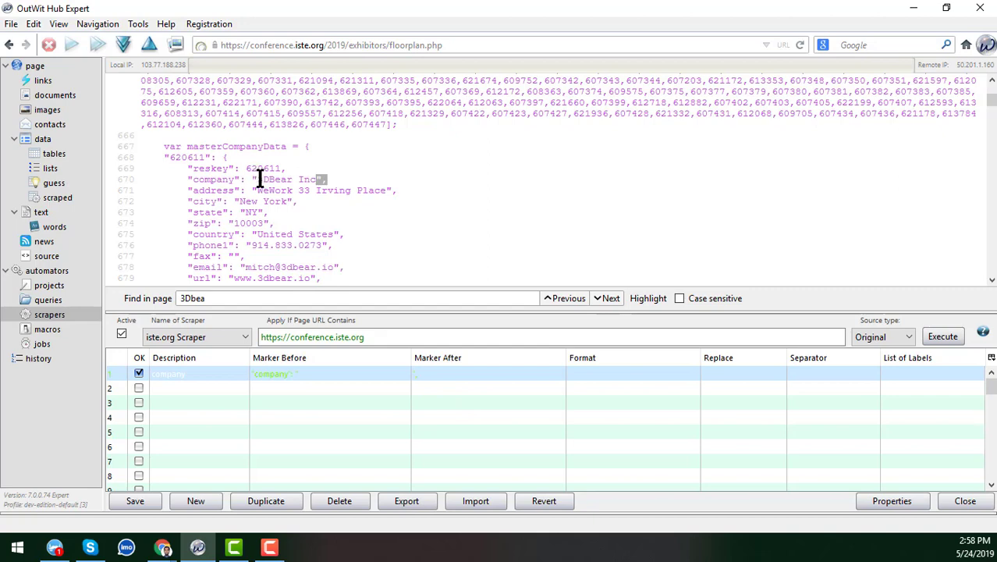
{"action": "left_click_drag", "start_coordinate": [257, 179], "coordinate": [316, 179]}
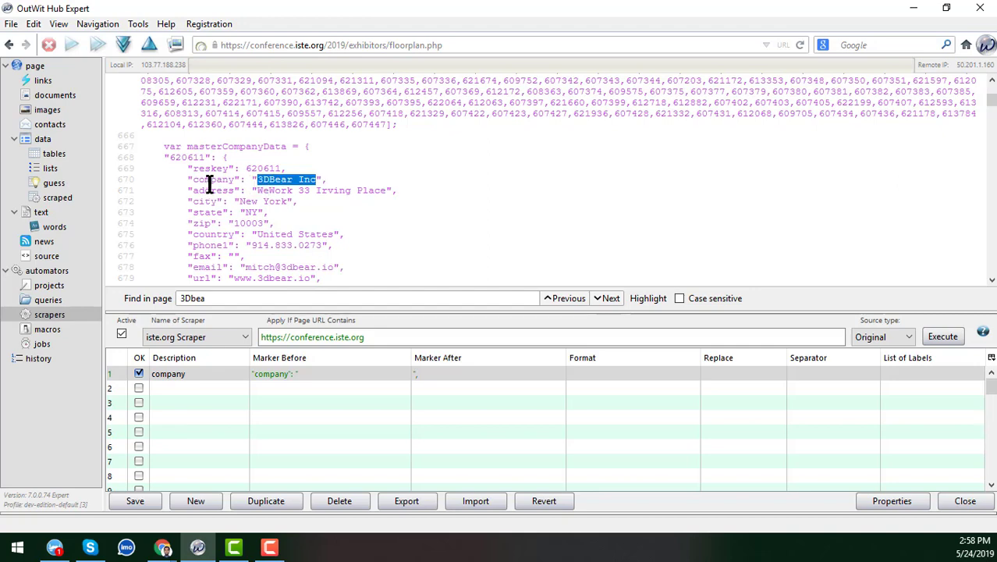
{"action": "left_click", "coordinate": [443, 374]}
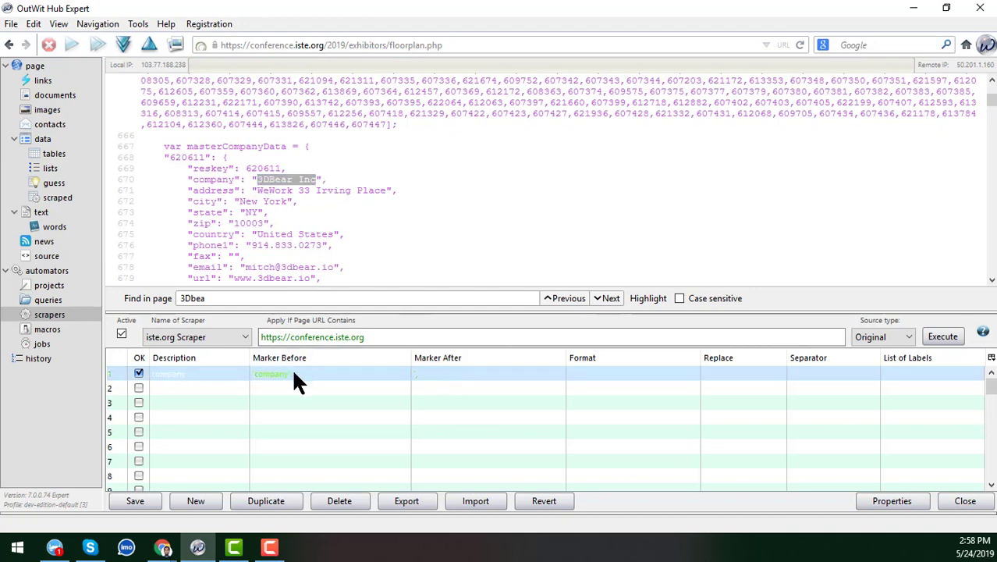
{"action": "type", "text": "\": \""}
Copy "address": " from the source into the second scraper row as its Marker Before
{"action": "left_click_drag", "start_coordinate": [257, 190], "coordinate": [187, 191]}
{"action": "left_click", "coordinate": [188, 191]}
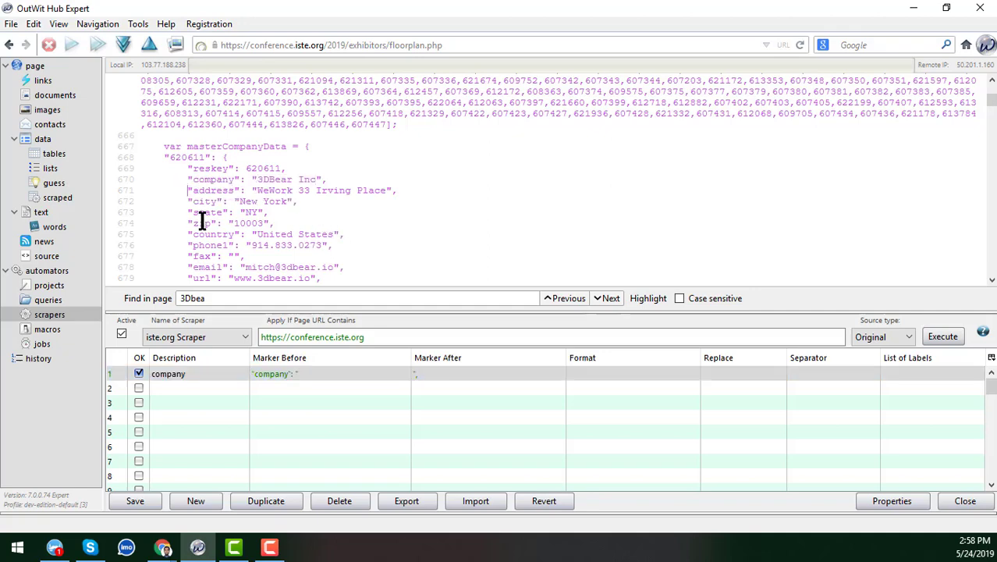
{"action": "key", "text": "shift+Right"}
{"action": "key", "text": "shift+Right"}
{"action": "key", "text": "shift+Right"}
{"action": "key", "text": "shift+Right"}
{"action": "key", "text": "shift+Right"}
{"action": "key", "text": "shift+Right"}
{"action": "key", "text": "shift+Right"}
{"action": "key", "text": "shift+Right"}
{"action": "key", "text": "shift+Right"}
{"action": "key", "text": "shift+Right"}
{"action": "key", "text": "shift+Right"}
{"action": "key", "text": "shift+Right"}
{"action": "key", "text": "shift+Right"}
{"action": "key", "text": "shift+Left"}
{"action": "key", "text": "ctrl+c"}
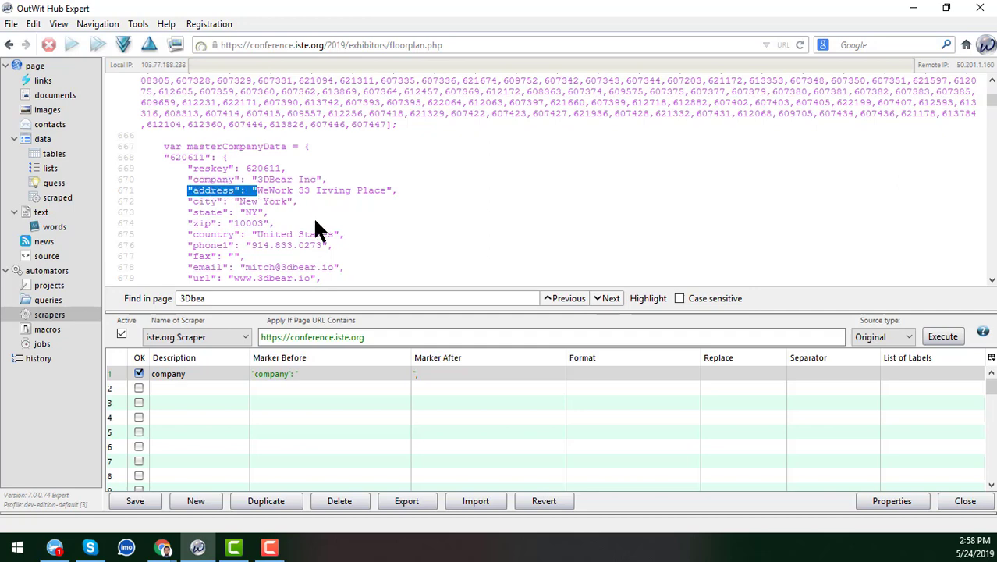
{"action": "double_click", "coordinate": [311, 383]}
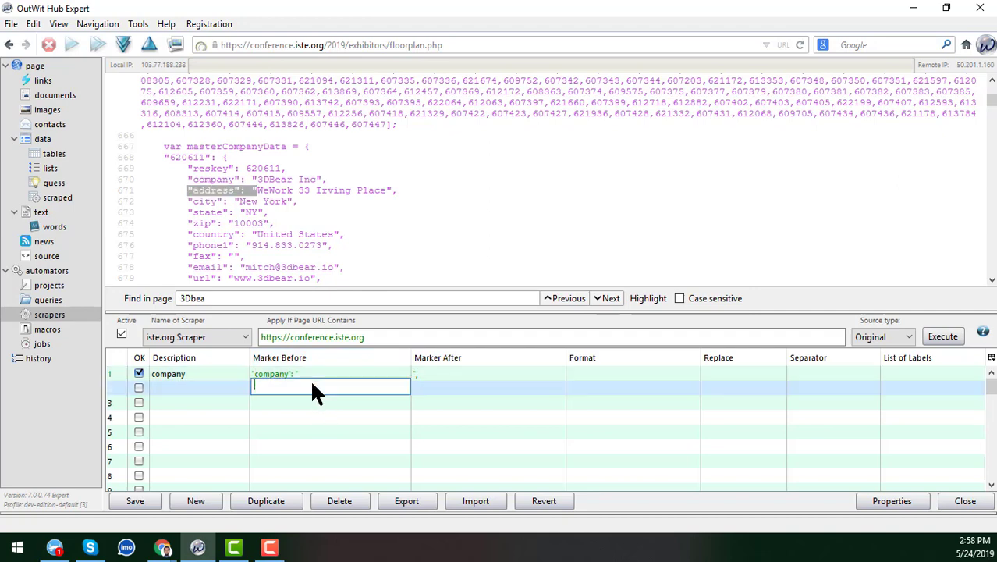
{"action": "key", "text": "ctrl+v"}
{"action": "key", "text": "Return"}
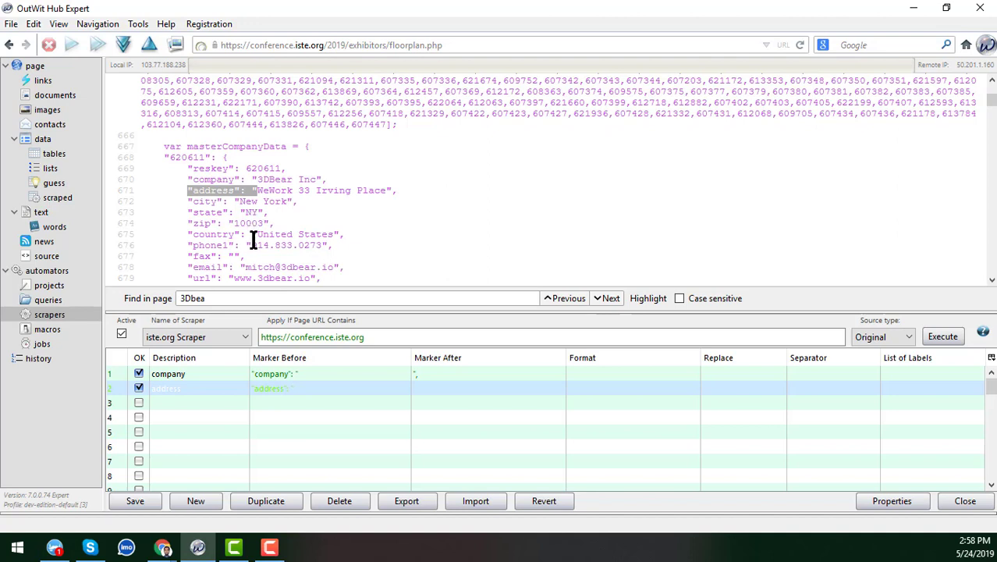
Set the address row's Marker After to the ", that follows WeWork 33 Irving Place in the source
{"action": "left_click", "coordinate": [383, 190]}
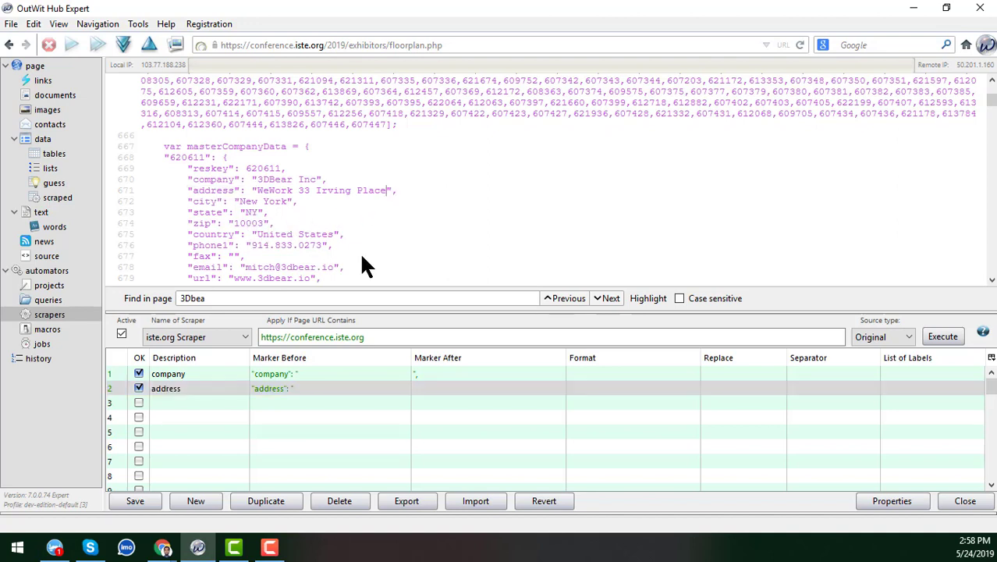
{"action": "key", "text": "shift+Right"}
{"action": "key", "text": "shift+Right"}
{"action": "left_click", "coordinate": [434, 388]}
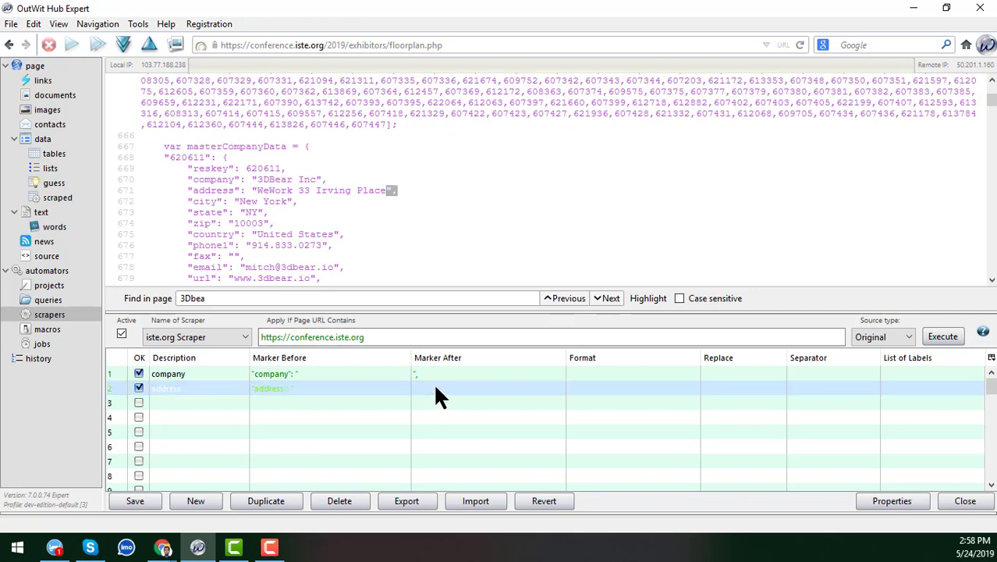
{"action": "left_click", "coordinate": [433, 385]}
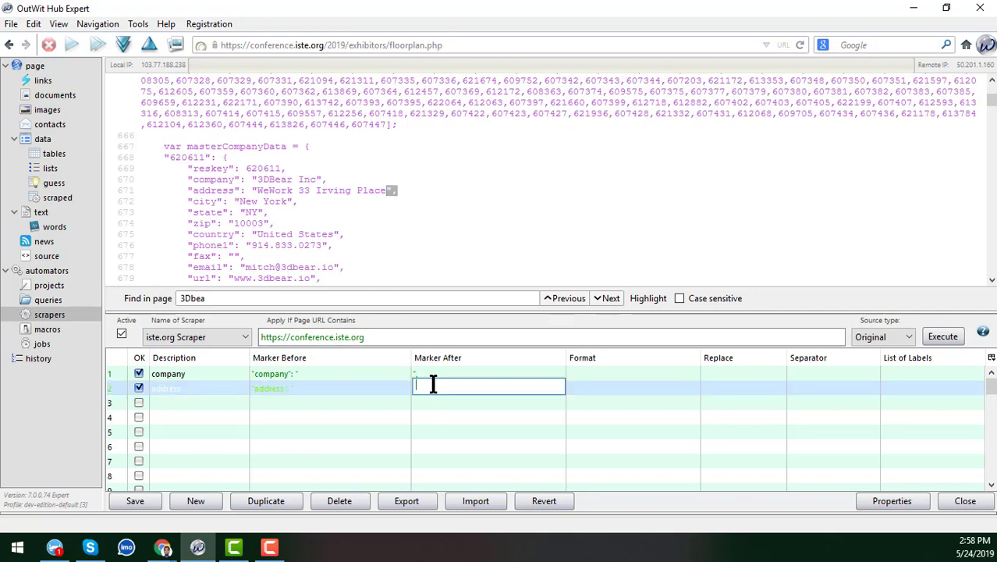
{"action": "left_click", "coordinate": [336, 402]}
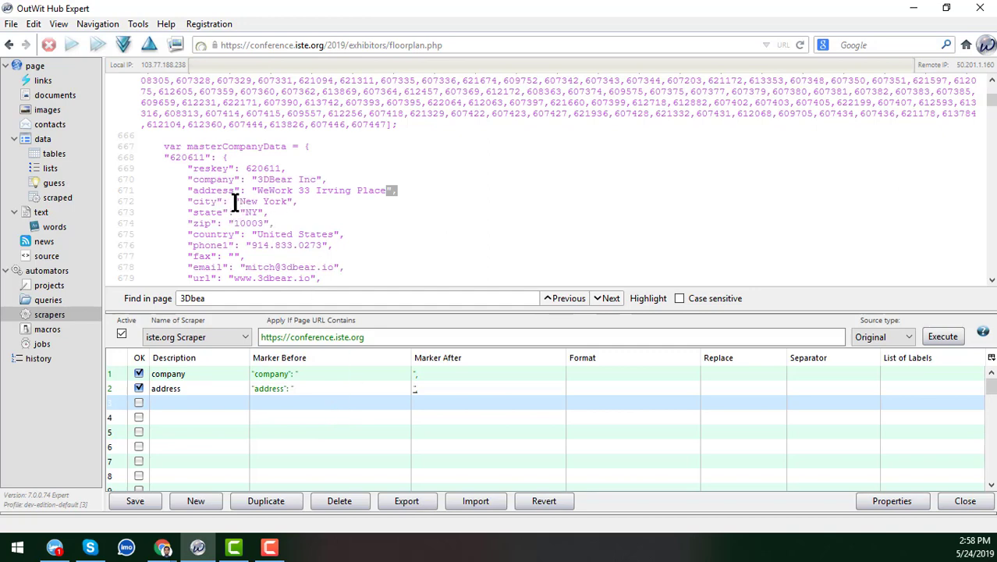
Copy "city": " from the source into the third scraper row as its Marker Before
{"action": "left_click", "coordinate": [221, 248]}
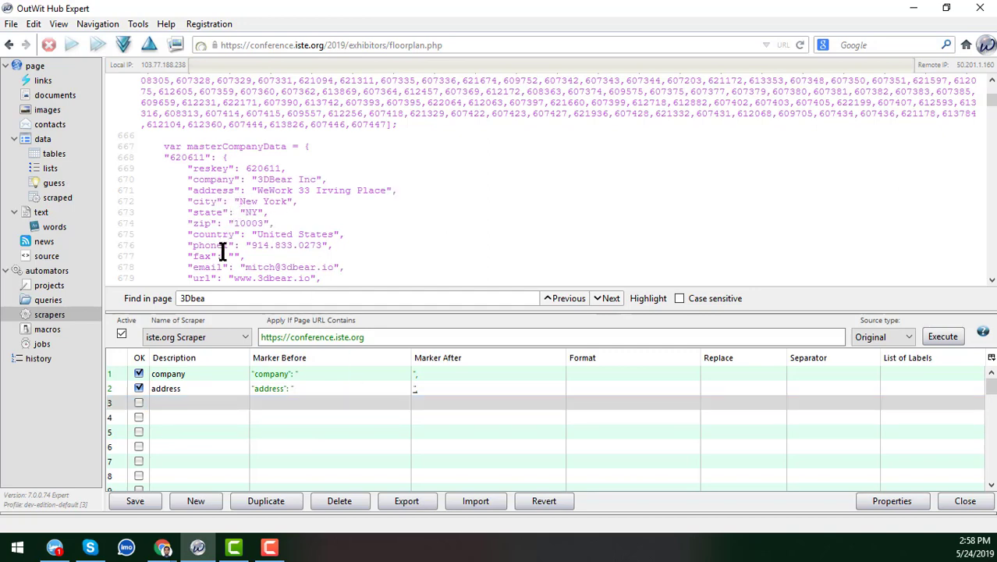
{"action": "key", "text": "shift+Left"}
{"action": "key", "text": "shift+Left"}
{"action": "key", "text": "shift+Left"}
{"action": "key", "text": "shift+Left"}
{"action": "key", "text": "shift+Left"}
{"action": "key", "text": "shift+Left"}
{"action": "key", "text": "shift+Left"}
{"action": "key", "text": "shift+Left"}
{"action": "key", "text": "shift+Left"}
{"action": "key", "text": "ctrl+c"}
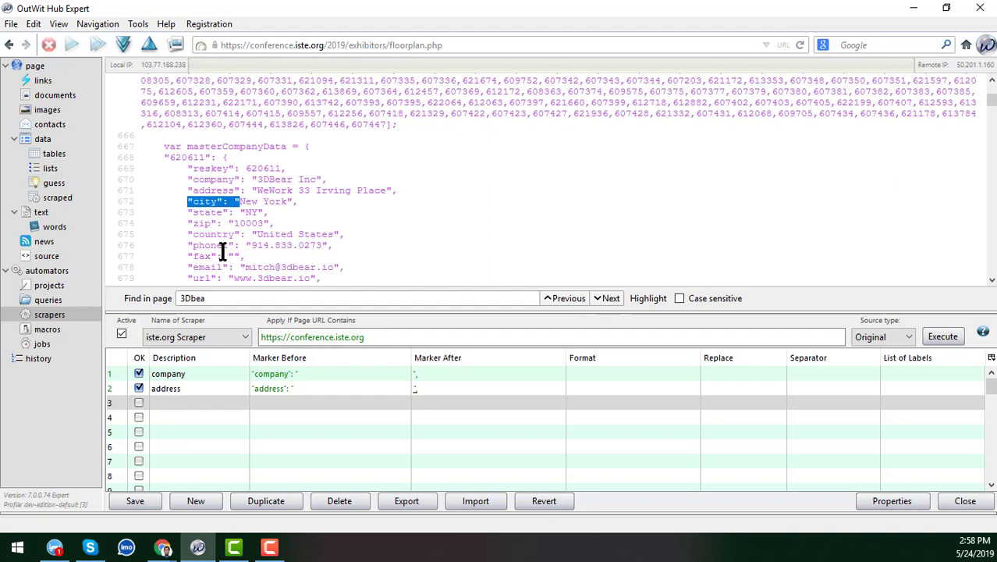
{"action": "left_click", "coordinate": [309, 401]}
{"action": "left_click", "coordinate": [310, 402]}
{"action": "key", "text": "ctrl+v"}
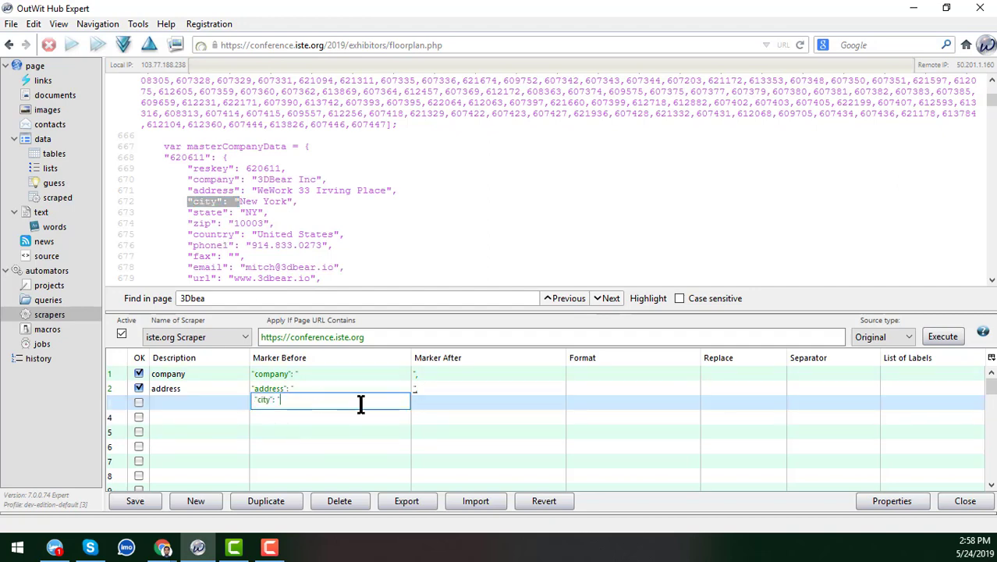
{"action": "left_click", "coordinate": [438, 397]}
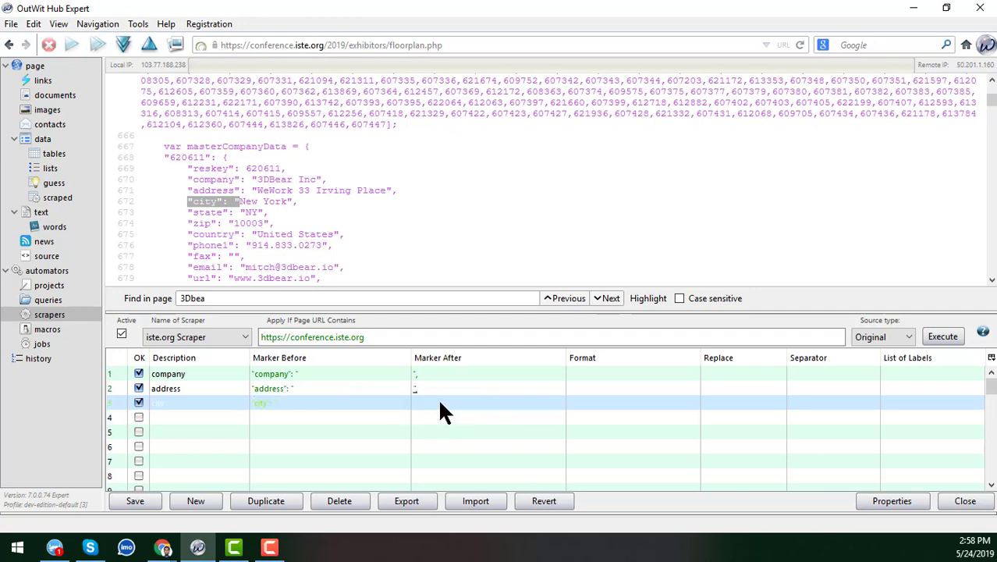
Set the city row's Marker After to the ", that follows New York in the source
{"action": "left_click", "coordinate": [288, 200]}
{"action": "key", "text": "shift+Right"}
{"action": "key", "text": "shift+Right"}
{"action": "key", "text": "ctrl+c"}
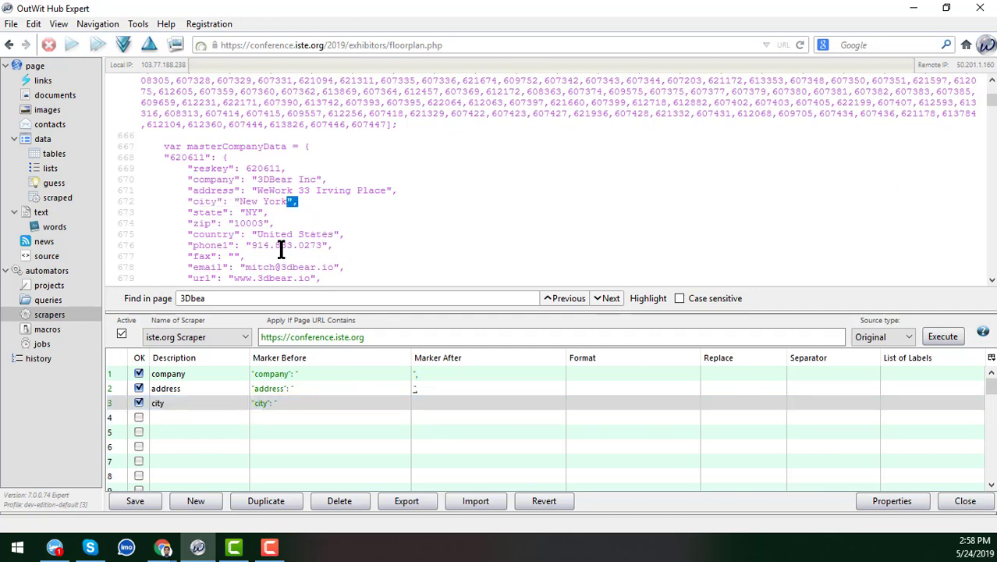
{"action": "left_click", "coordinate": [423, 395]}
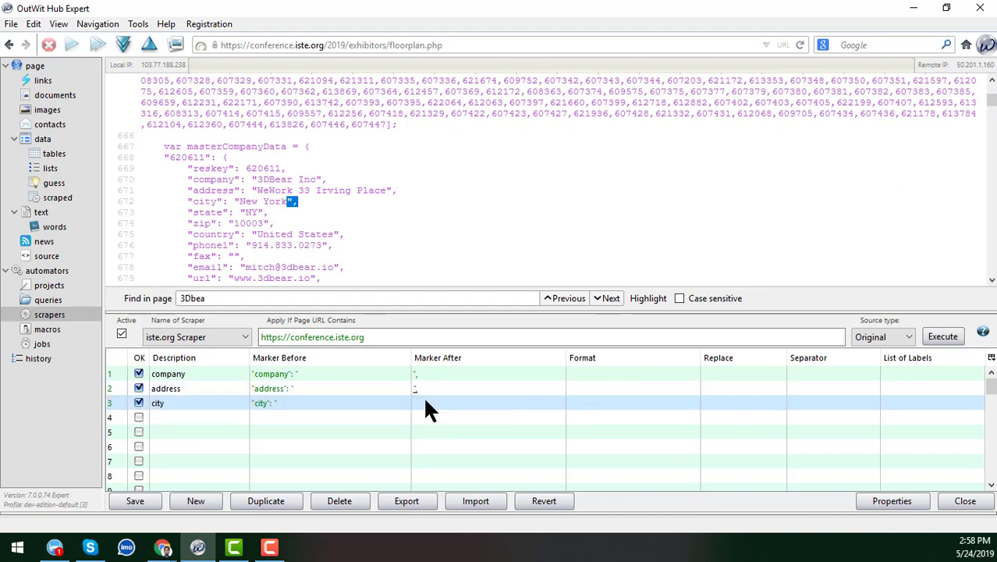
{"action": "left_click", "coordinate": [423, 396]}
{"action": "key", "text": "ctrl+v"}
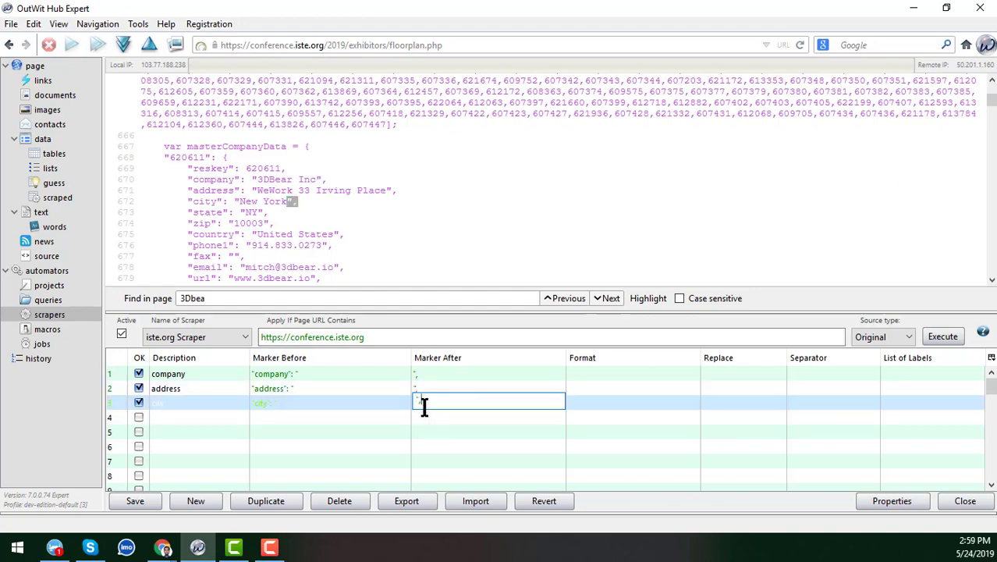
{"action": "key", "text": "Return"}
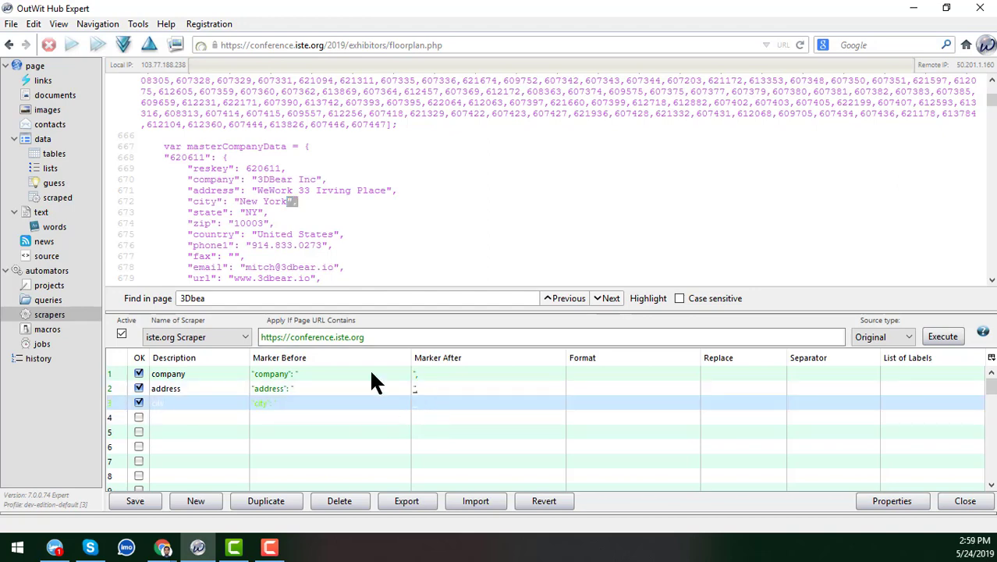
Copy "state": " from the source into the fourth scraper row as its Marker Before
{"action": "left_click", "coordinate": [245, 214]}
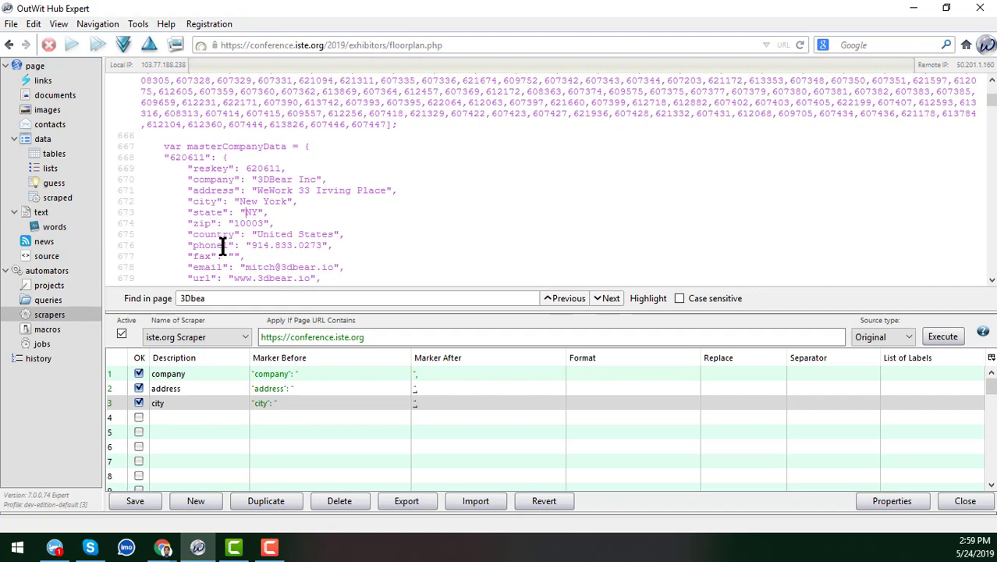
{"action": "left_click", "coordinate": [186, 213], "text": "shift"}
{"action": "key", "text": "ctrl+c"}
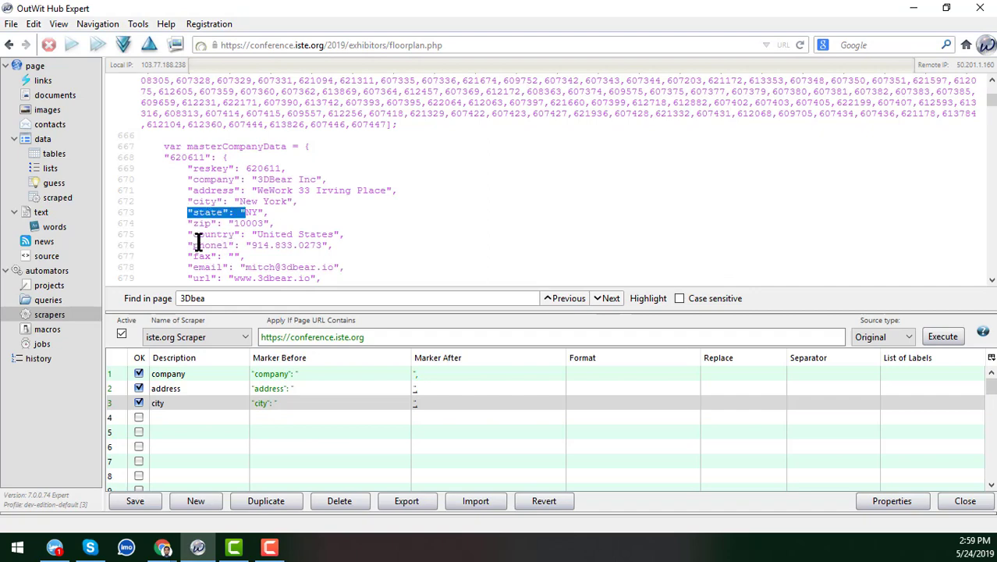
{"action": "left_click", "coordinate": [338, 417]}
{"action": "left_click", "coordinate": [335, 415]}
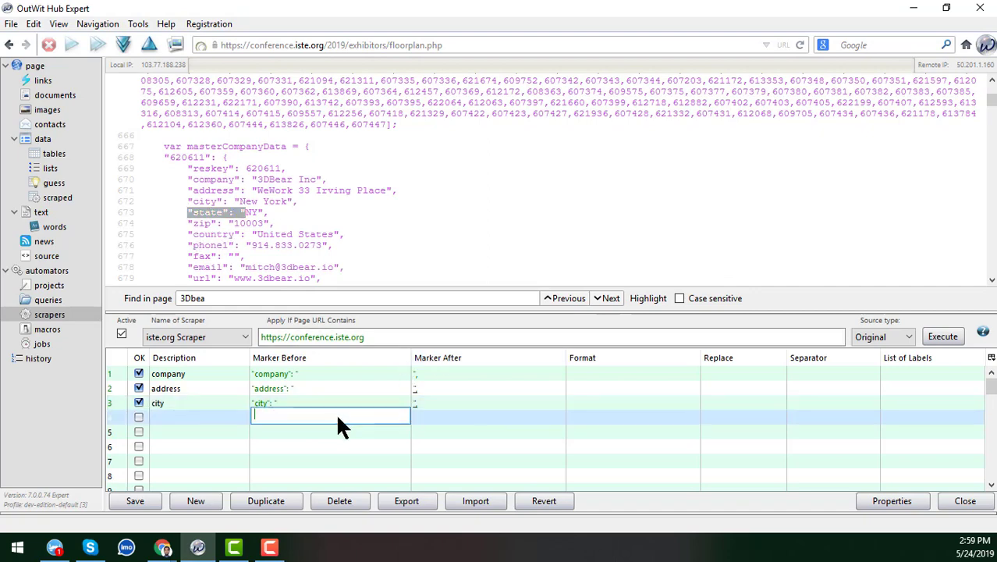
{"action": "key", "text": "ctrl+v"}
{"action": "key", "text": "Return"}
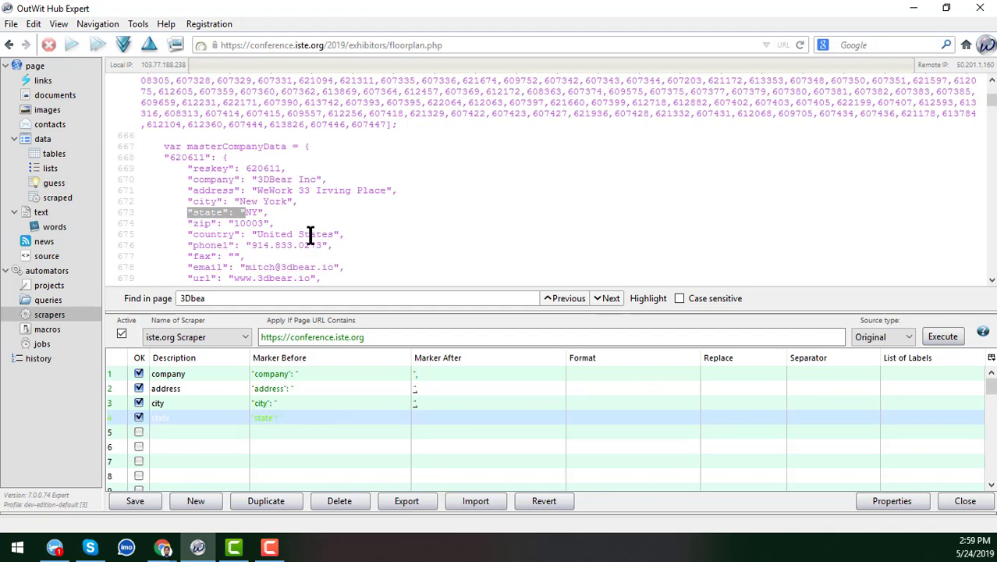
Copy the ", that follows NY in the source into the Marker After of the state row and of the empty fifth row
{"action": "left_click", "coordinate": [294, 240]}
{"action": "key", "text": "shift+Right"}
{"action": "key", "text": "shift+Right"}
{"action": "key", "text": "ctrl+c"}
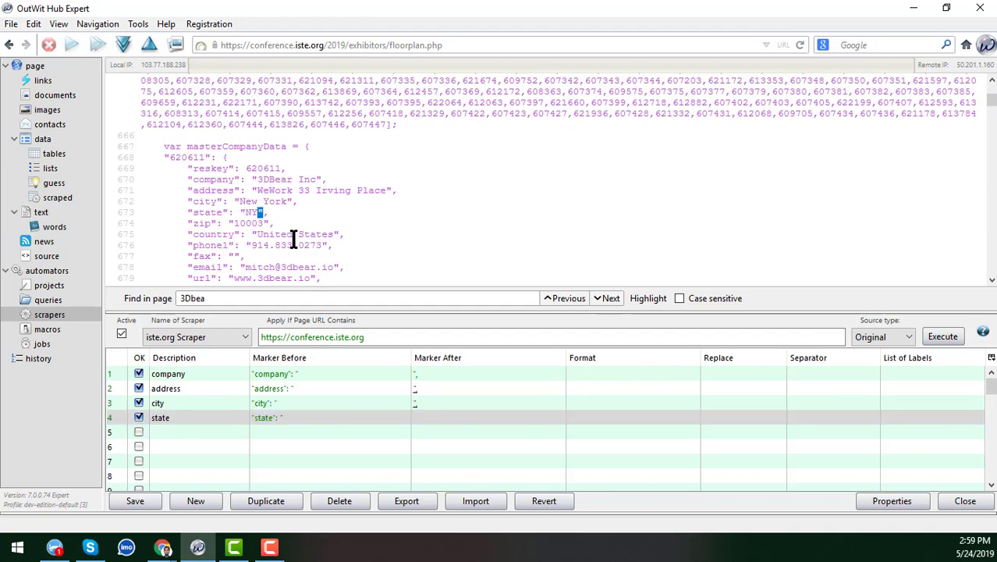
{"action": "left_click", "coordinate": [429, 416]}
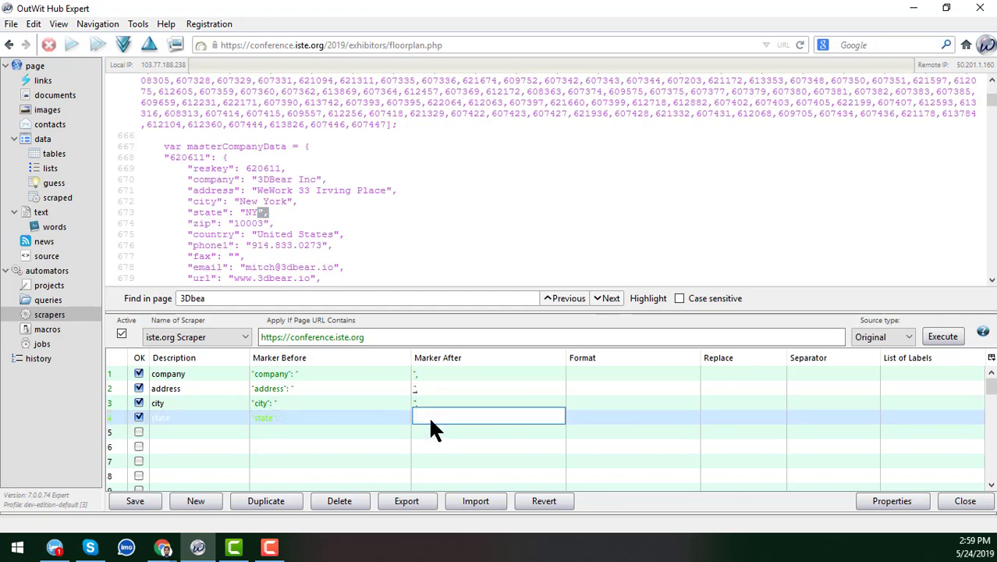
{"action": "key", "text": "ctrl+v"}
{"action": "key", "text": "Return"}
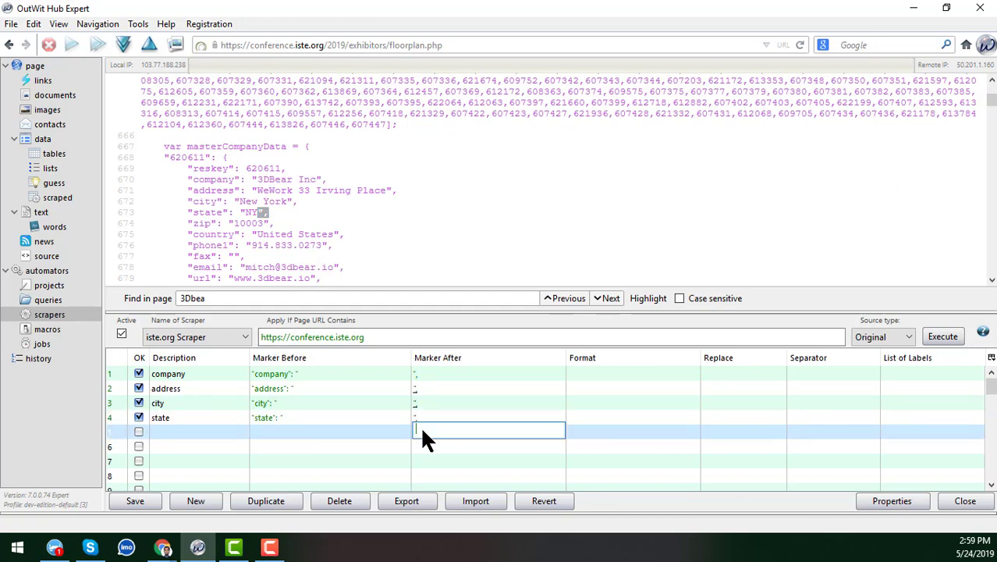
{"action": "left_click", "coordinate": [381, 430]}
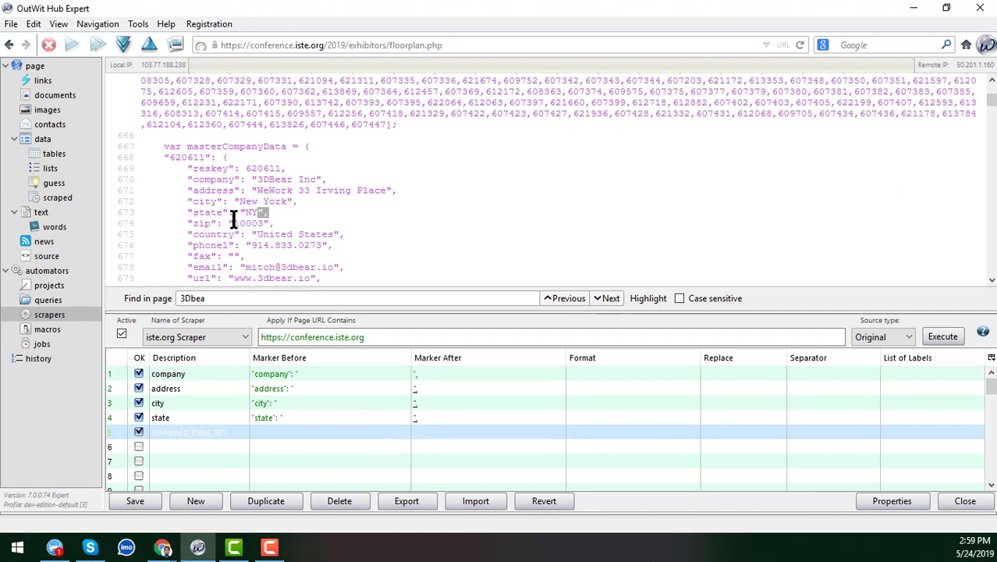
Copy "zip": " from the source into the fifth scraper row as its Marker Before
{"action": "left_click", "coordinate": [232, 292]}
{"action": "key", "text": "shift+Left"}
{"action": "key", "text": "shift+Left"}
{"action": "key", "text": "shift+Left"}
{"action": "key", "text": "shift+Left"}
{"action": "key", "text": "shift+Left"}
{"action": "key", "text": "shift+Left"}
{"action": "key", "text": "shift+Left"}
{"action": "key", "text": "shift+Left"}
{"action": "key", "text": "ctrl+c"}
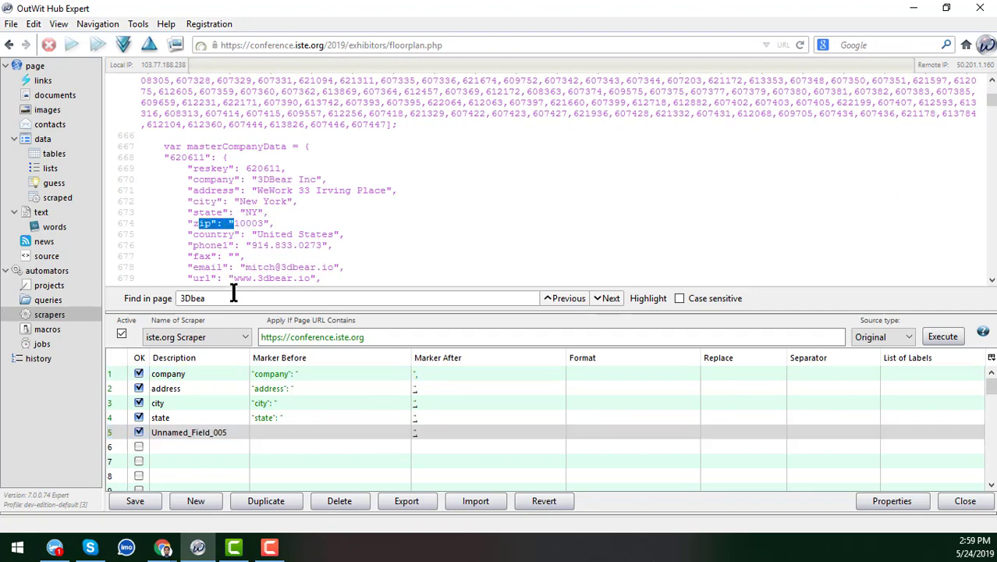
{"action": "left_click", "coordinate": [359, 433]}
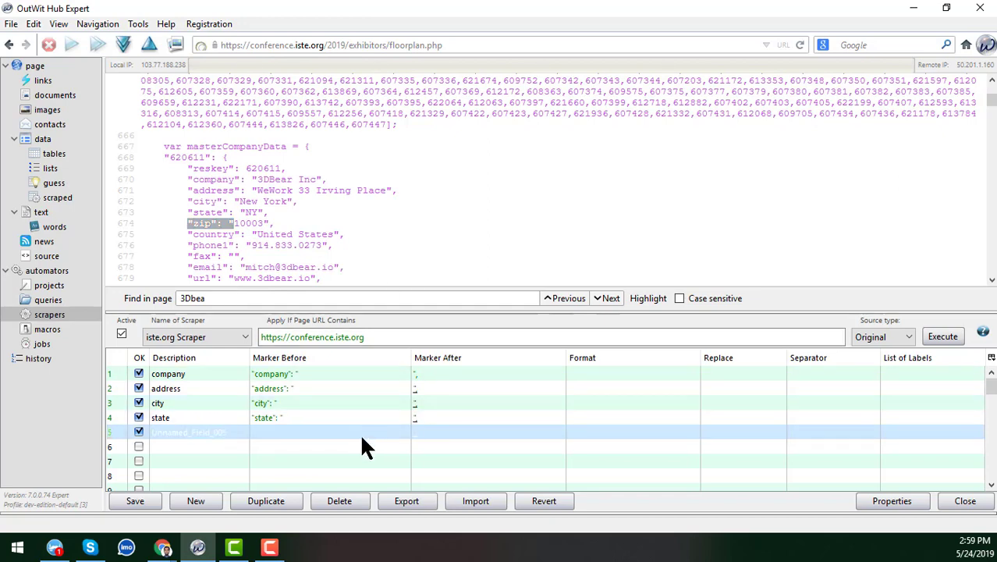
{"action": "left_click", "coordinate": [360, 433]}
{"action": "key", "text": "ctrl+v"}
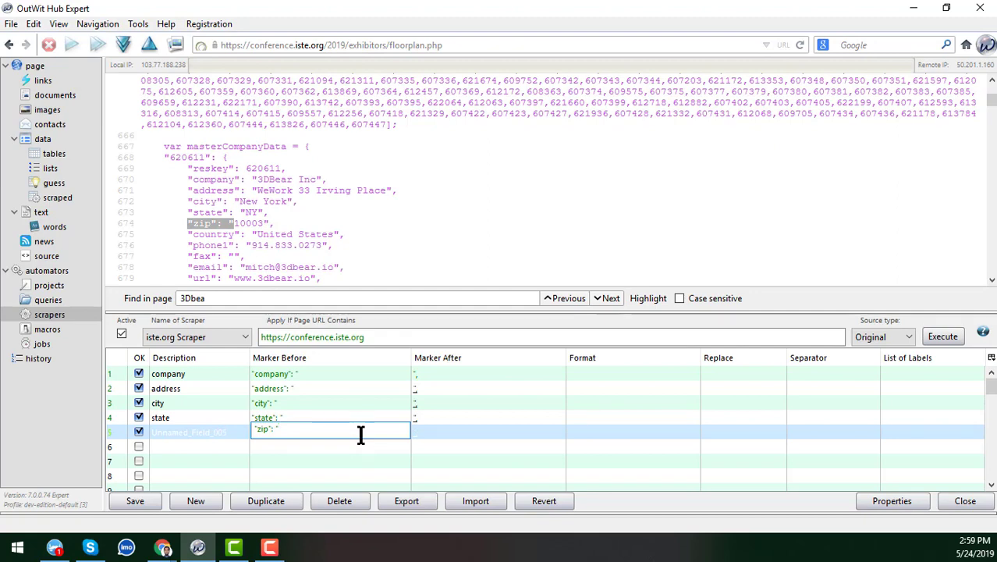
{"action": "key", "text": "Return"}
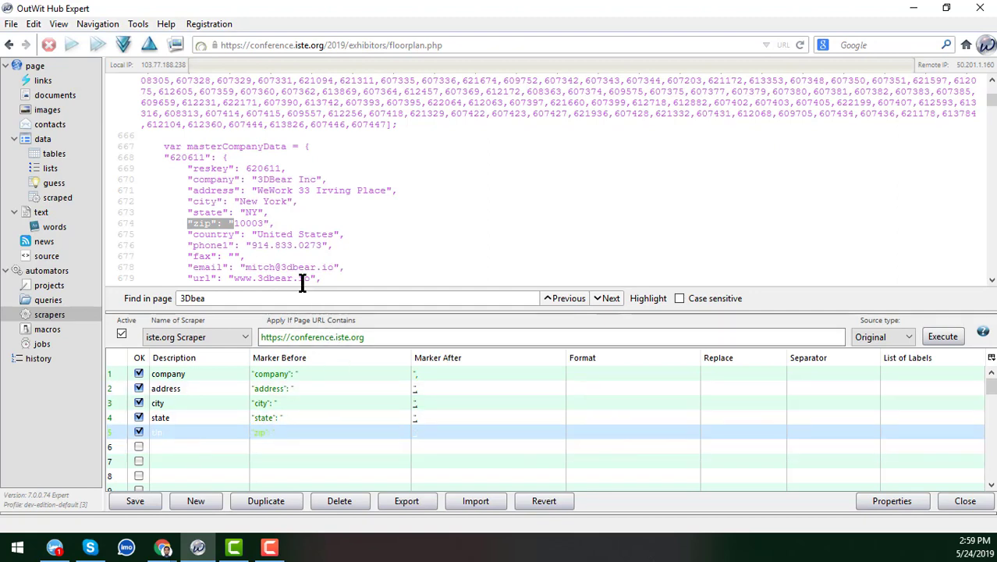
Copy "country": " from the source into the sixth scraper row as its Marker Before
{"action": "left_click", "coordinate": [254, 234]}
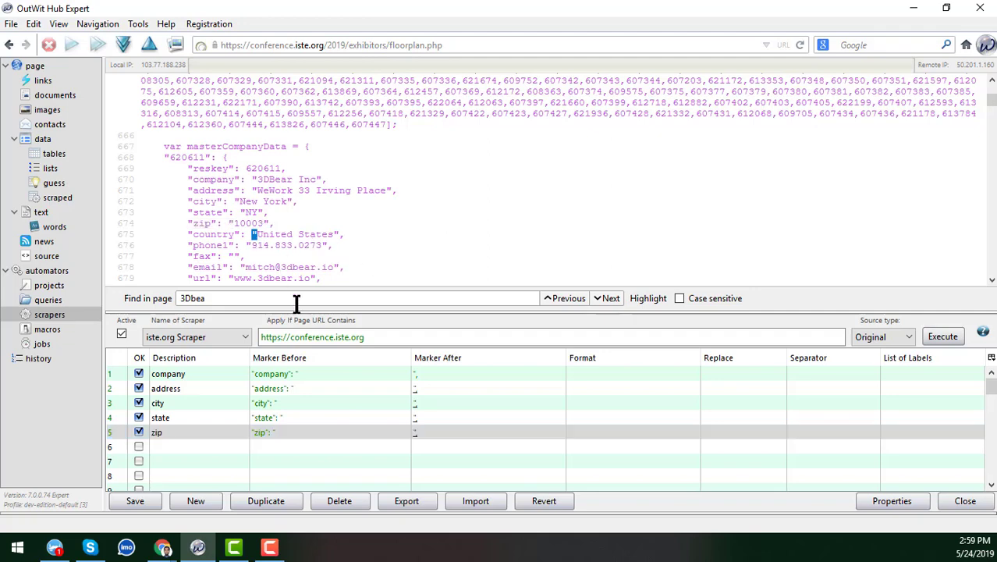
{"action": "key", "text": "shift+Left"}
{"action": "key", "text": "shift+Left"}
{"action": "key", "text": "shift+Left"}
{"action": "key", "text": "shift+Left"}
{"action": "key", "text": "shift+Left"}
{"action": "key", "text": "shift+Left"}
{"action": "key", "text": "shift+Left"}
{"action": "key", "text": "shift+Left"}
{"action": "key", "text": "shift+Left"}
{"action": "key", "text": "ctrl+c"}
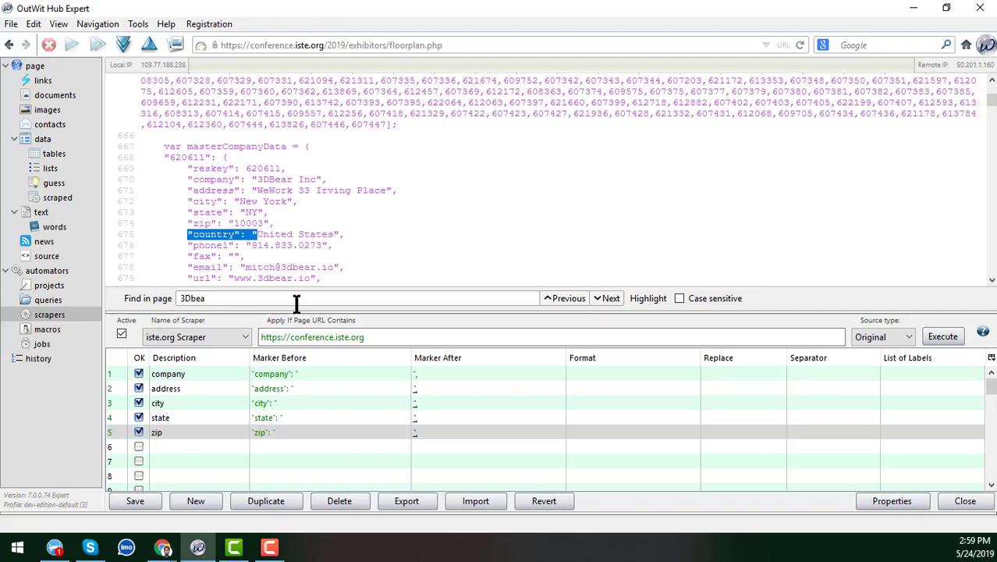
{"action": "left_click", "coordinate": [374, 442]}
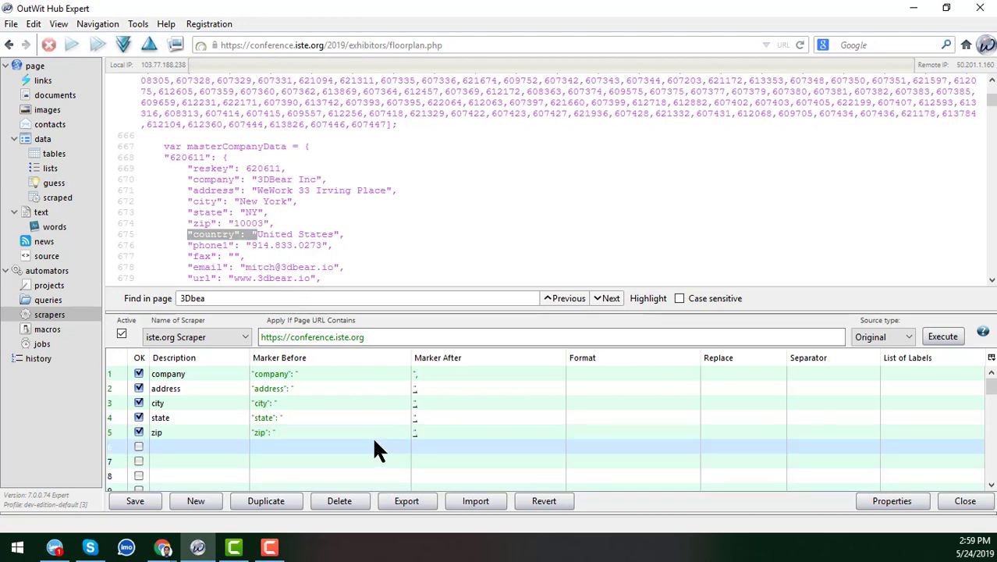
{"action": "key", "text": "ctrl+v"}
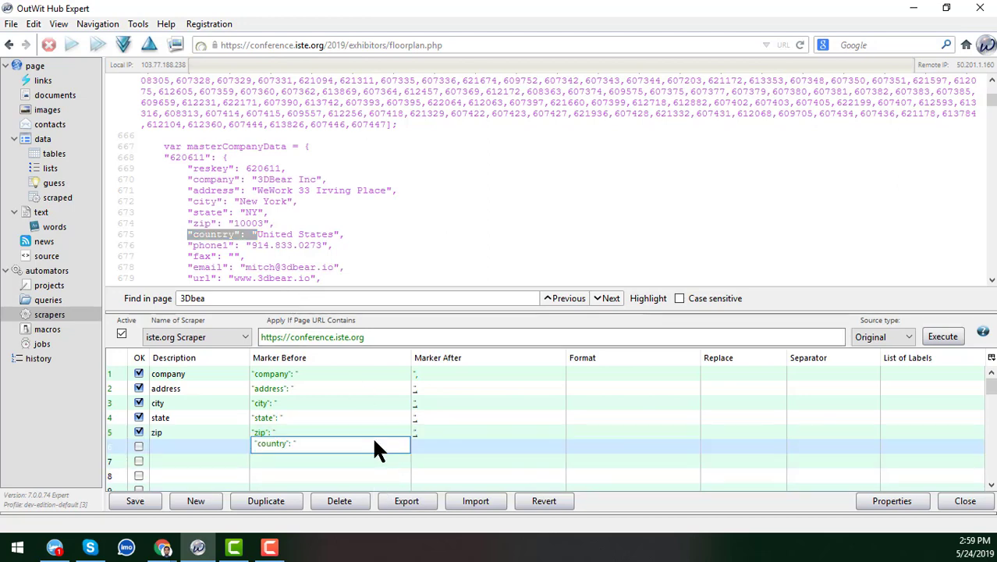
{"action": "key", "text": "Return"}
Set the country row's Marker After to the ", that follows United States in the source
{"action": "left_click", "coordinate": [333, 234]}
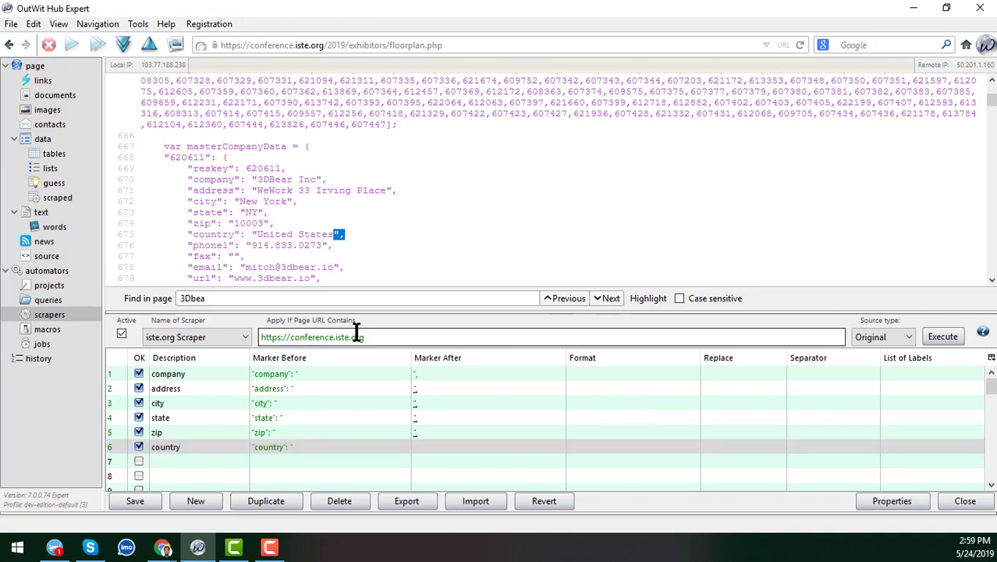
{"action": "left_click", "coordinate": [424, 442]}
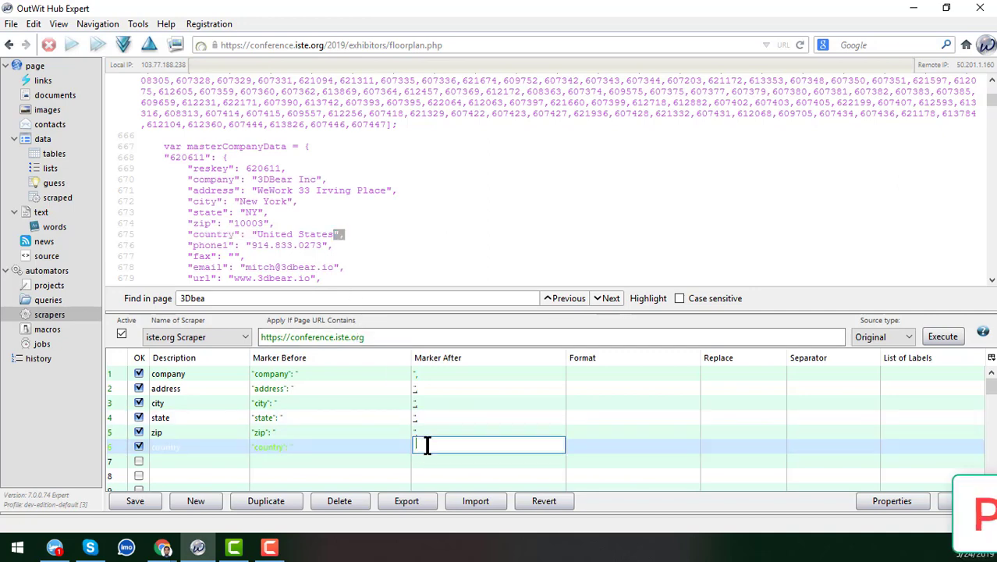
{"action": "key", "text": "Return"}
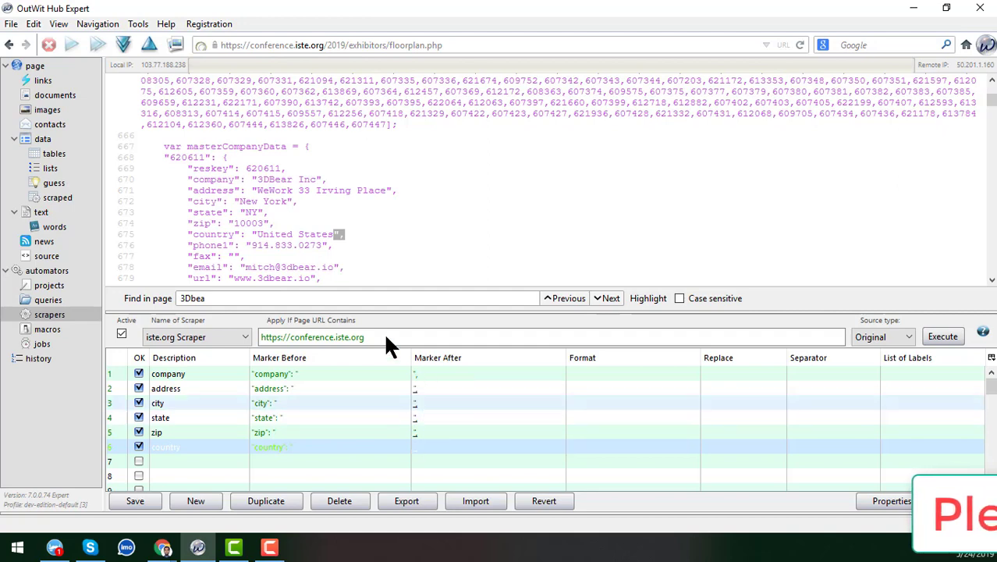
Copy "phone1": " from the source into the seventh scraper row as its Marker Before
{"action": "left_click", "coordinate": [241, 285]}
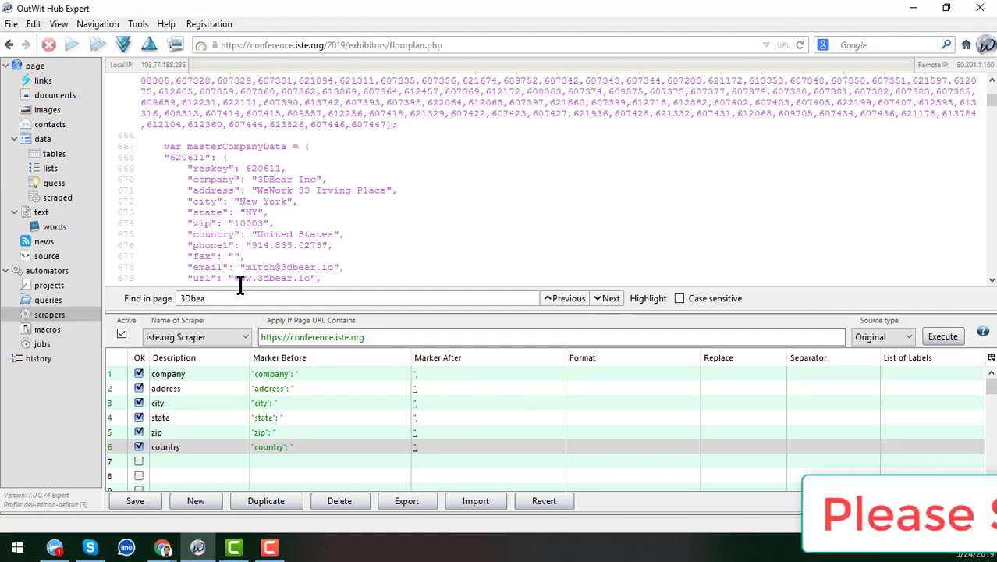
{"action": "key", "text": "Up"}
{"action": "key", "text": "Up"}
{"action": "key", "text": "Up"}
{"action": "key", "text": "shift+Left"}
{"action": "key", "text": "shift+Left"}
{"action": "key", "text": "shift+Left"}
{"action": "key", "text": "shift+Left"}
{"action": "key", "text": "shift+Left"}
{"action": "key", "text": "shift+Left"}
{"action": "key", "text": "shift+Left"}
{"action": "key", "text": "shift+Left"}
{"action": "key", "text": "shift+Left"}
{"action": "key", "text": "shift+Left"}
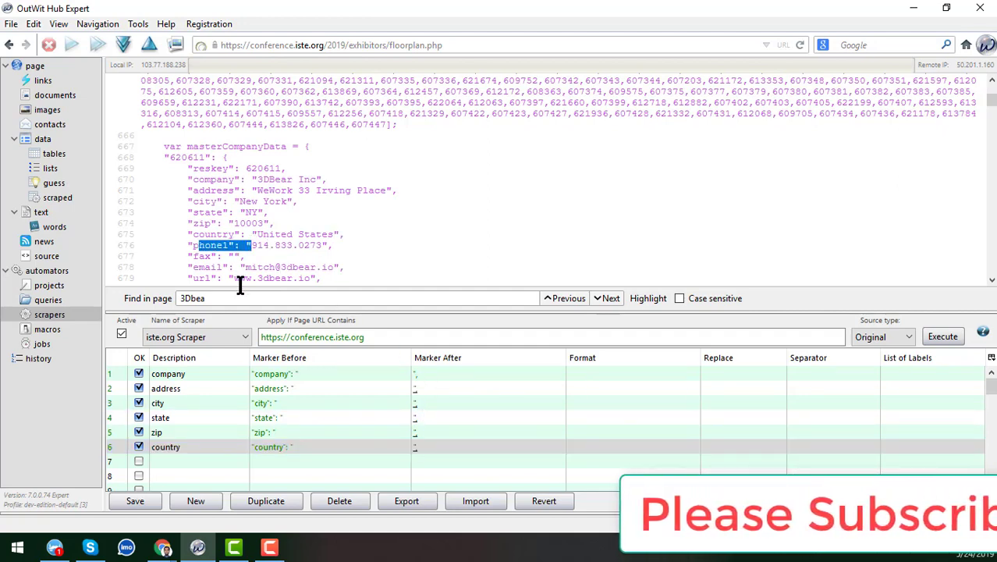
{"action": "key", "text": "shift+Left"}
{"action": "key", "text": "shift+Left"}
{"action": "key", "text": "ctrl+c"}
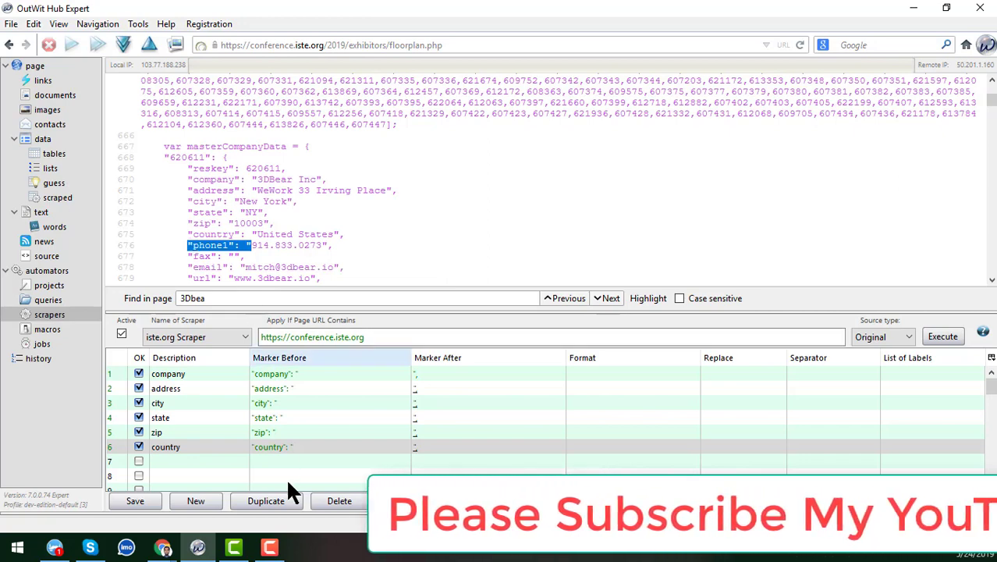
{"action": "left_click", "coordinate": [310, 460]}
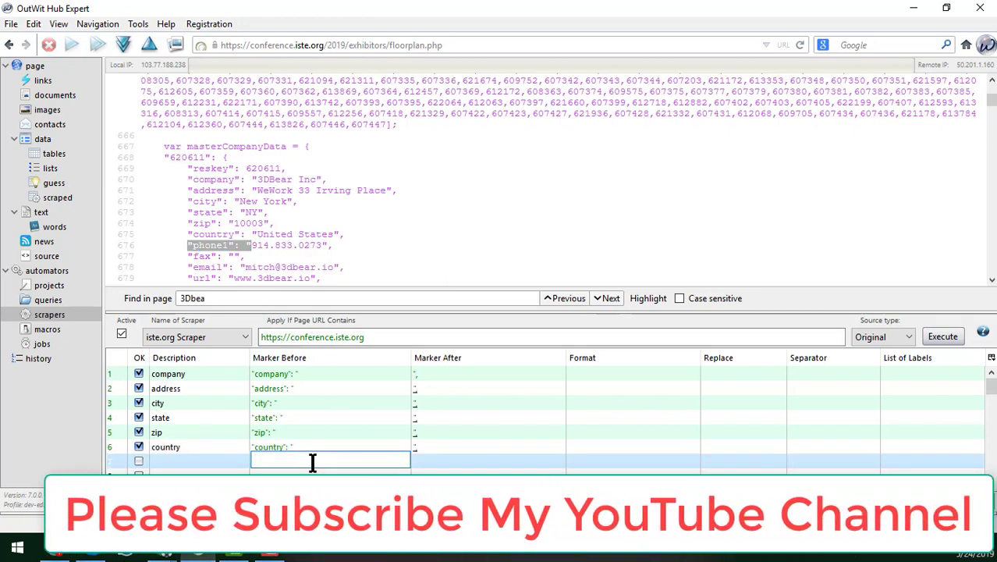
{"action": "key", "text": "ctrl+v"}
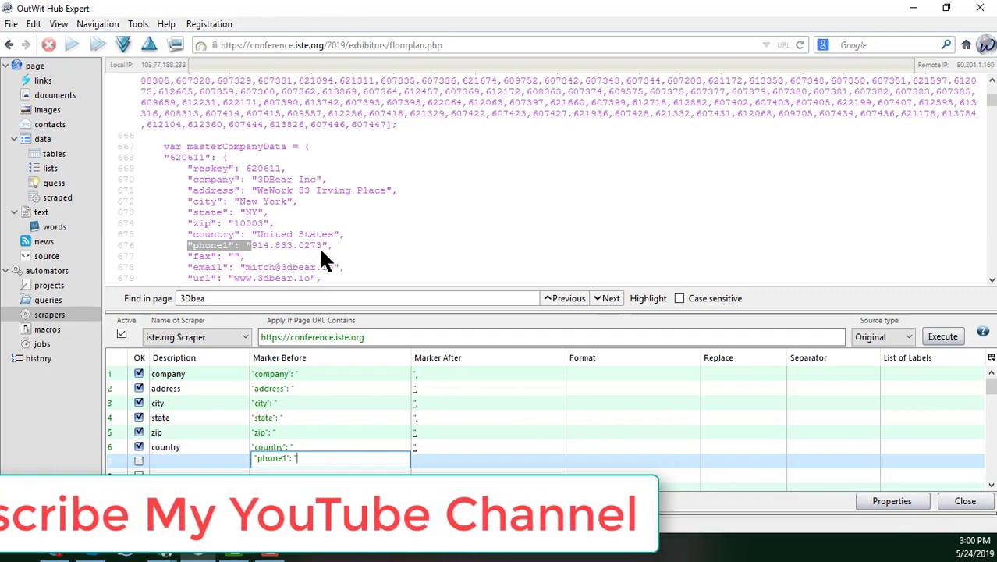
Set the phone1 row's Marker After to the ", that follows the phone number in the source
{"action": "left_click_drag", "start_coordinate": [321, 245], "coordinate": [328, 245]}
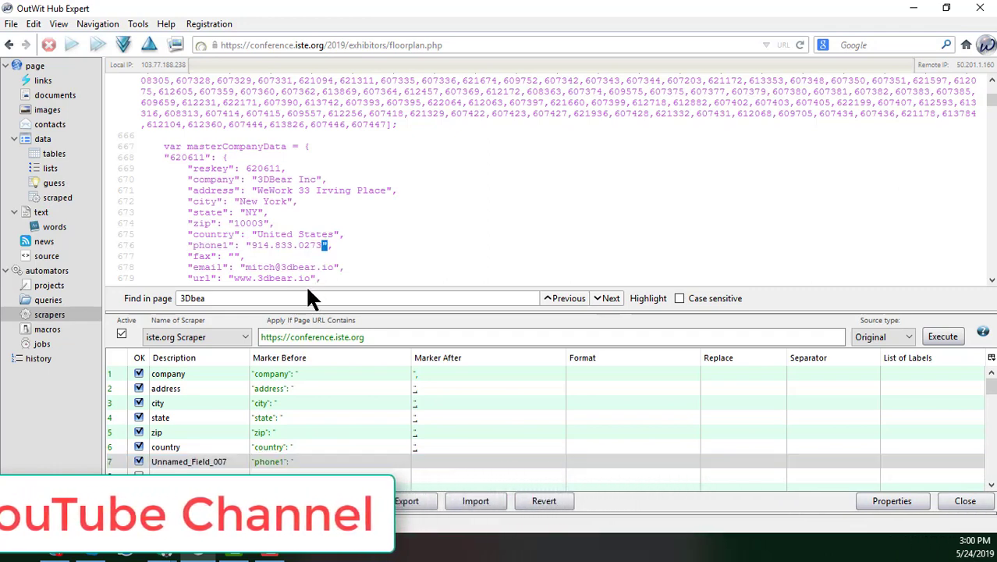
{"action": "key", "text": "shift+Right"}
{"action": "key", "text": "ctrl+c"}
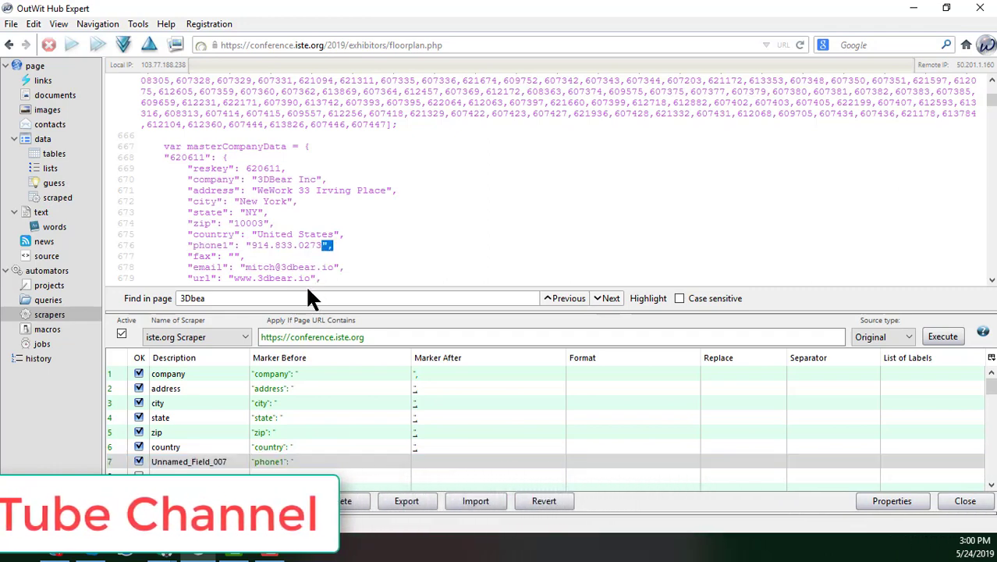
{"action": "double_click", "coordinate": [424, 459]}
{"action": "key", "text": "ctrl+v"}
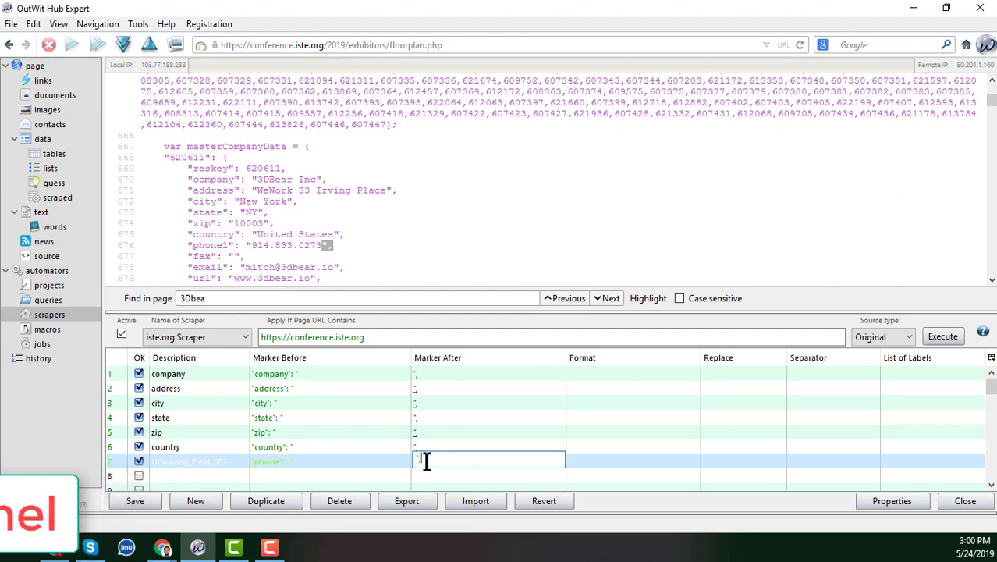
{"action": "key", "text": "Return"}
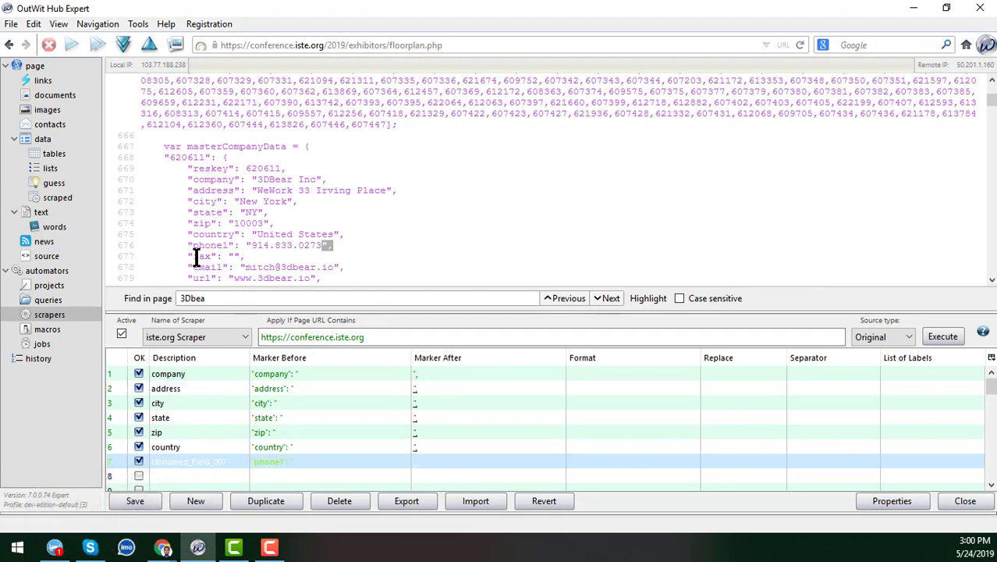
Copy "email": " from the source into the eighth scraper row as its Marker Before
{"action": "left_click", "coordinate": [248, 266]}
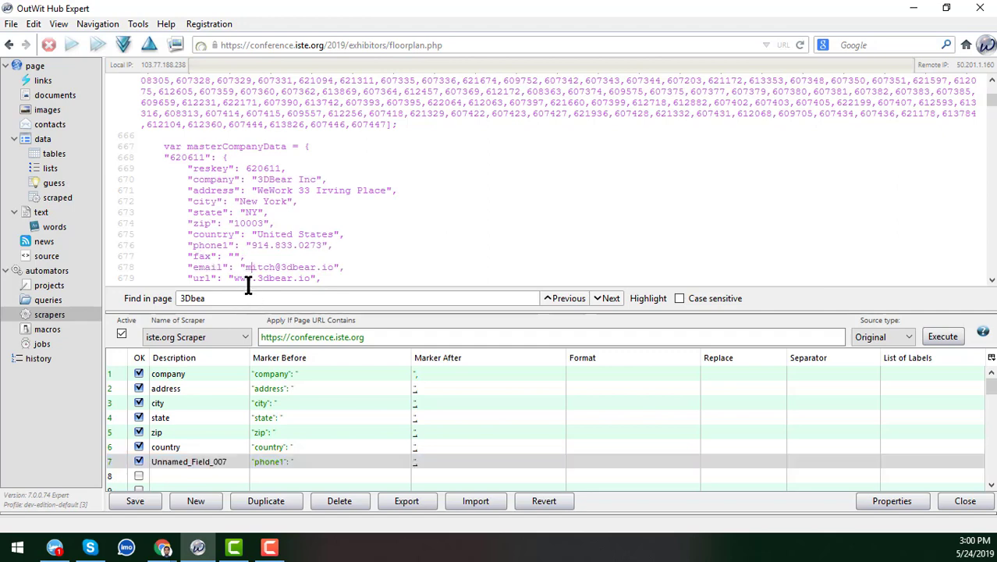
{"action": "scroll", "coordinate": [396, 249], "scroll_direction": "down", "scroll_amount": 2}
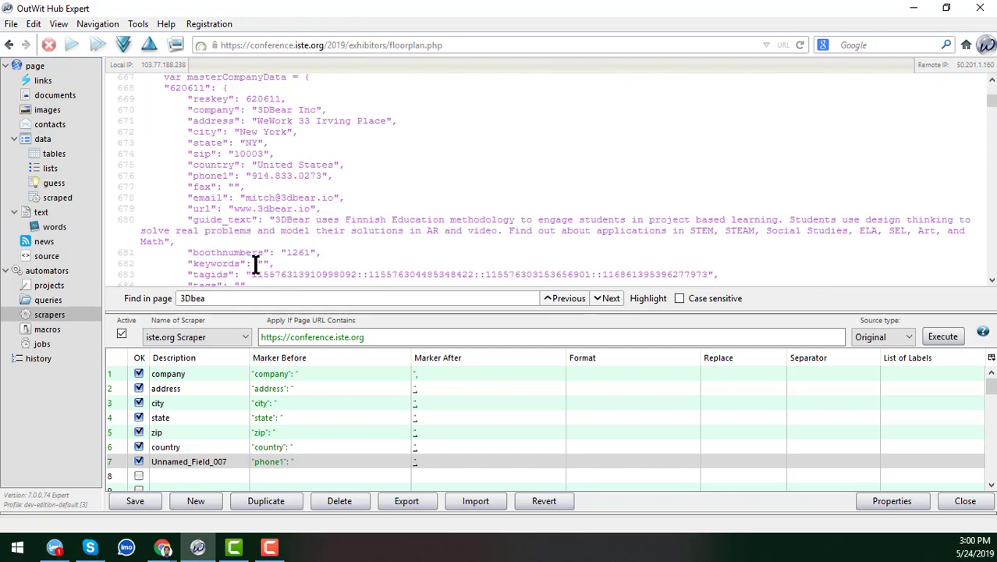
{"action": "left_click", "coordinate": [240, 198]}
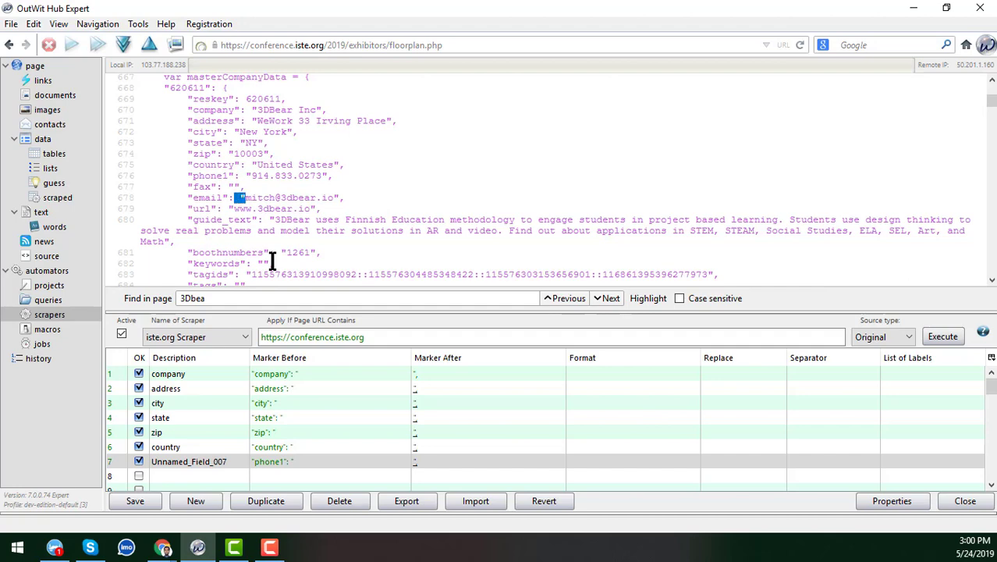
{"action": "key", "text": "shift+Left"}
{"action": "key", "text": "shift+Left"}
{"action": "key", "text": "shift+Left"}
{"action": "key", "text": "shift+Left"}
{"action": "key", "text": "shift+Left"}
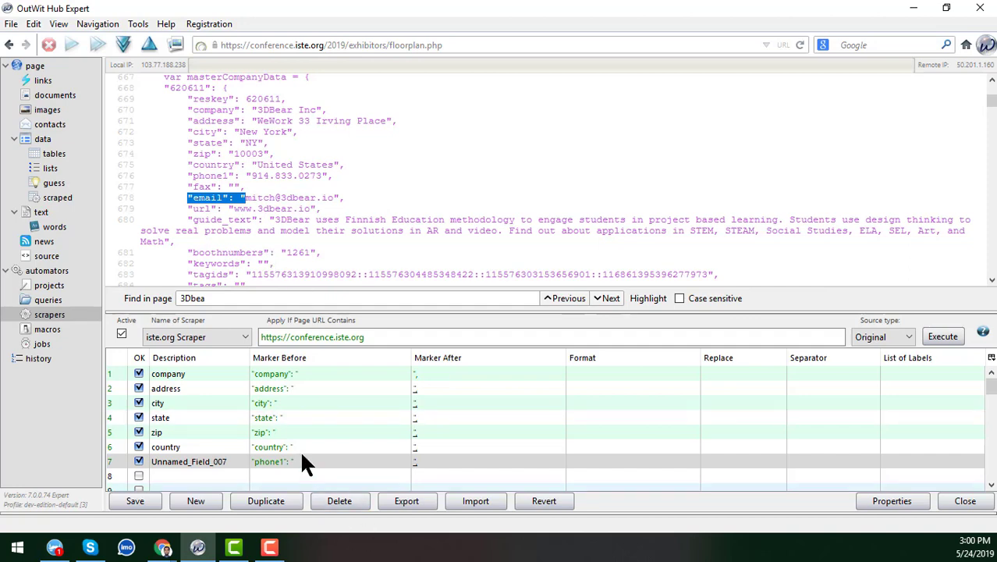
{"action": "scroll", "coordinate": [437, 451], "scroll_direction": "down", "scroll_amount": 2}
{"action": "left_click", "coordinate": [320, 403]}
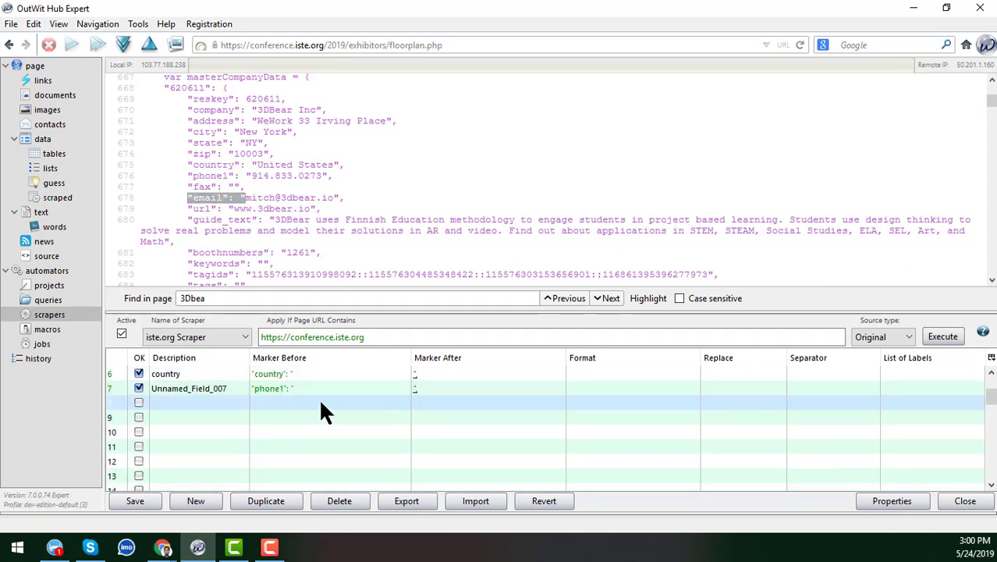
{"action": "left_click", "coordinate": [320, 403]}
{"action": "type", "text": "\"email\": \""}
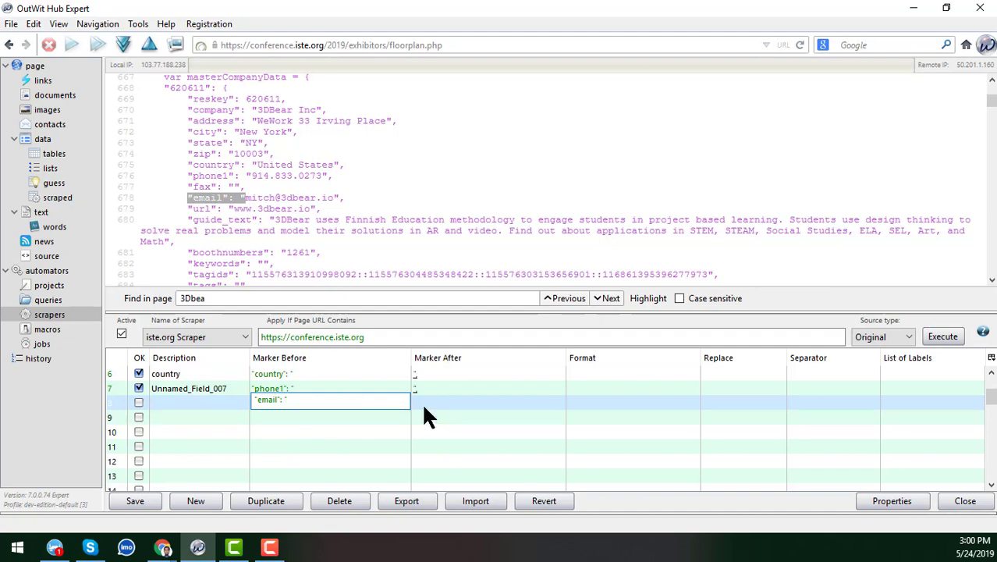
{"action": "key", "text": "Return"}
Set the email row's Marker After to the ", that follows the e-mail address in the source
{"action": "left_click", "coordinate": [336, 198]}
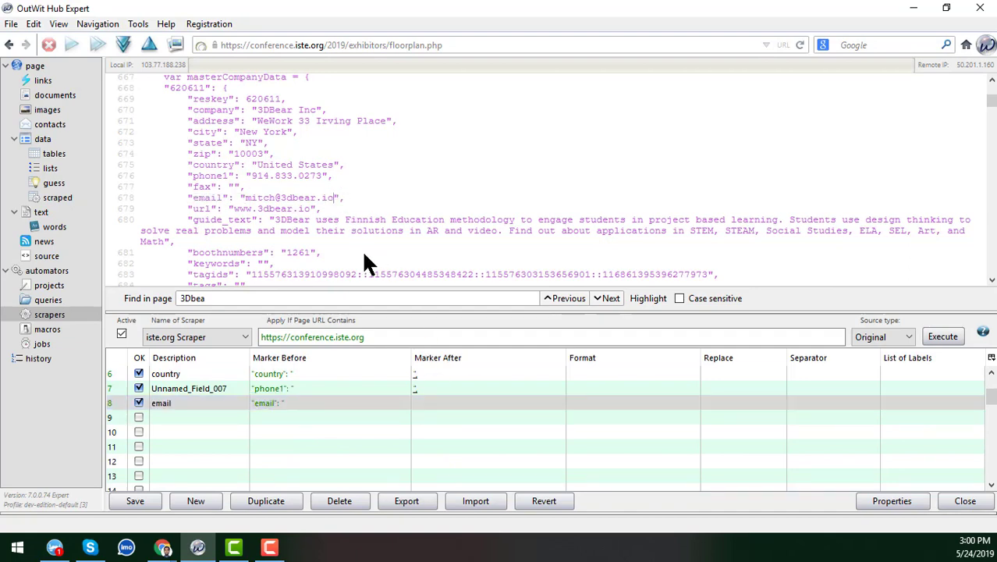
{"action": "key", "text": "shift+Right"}
{"action": "key", "text": "shift+Right"}
{"action": "key", "text": "ctrl+c"}
{"action": "left_click", "coordinate": [437, 402]}
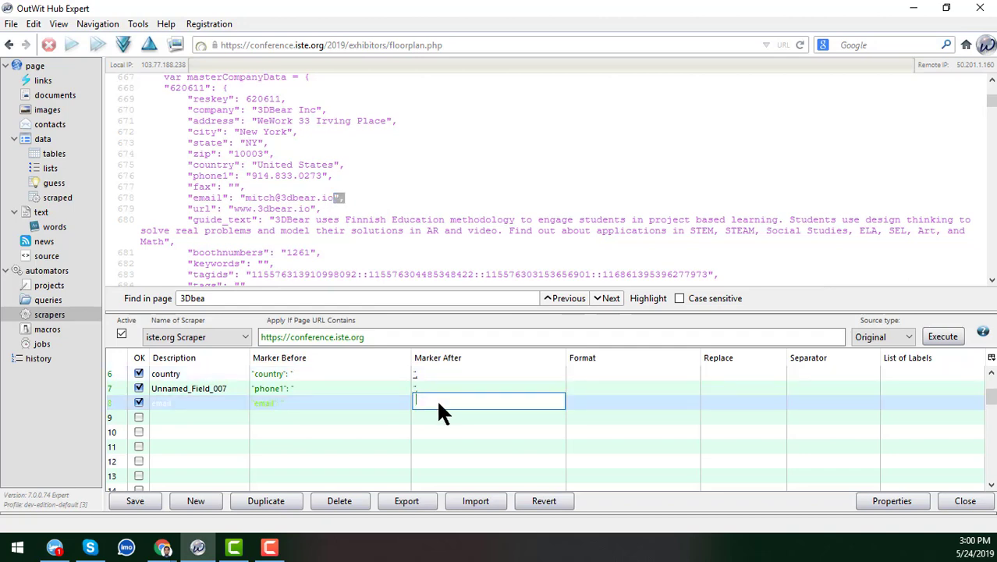
{"action": "key", "text": "ctrl+v"}
{"action": "key", "text": "Return"}
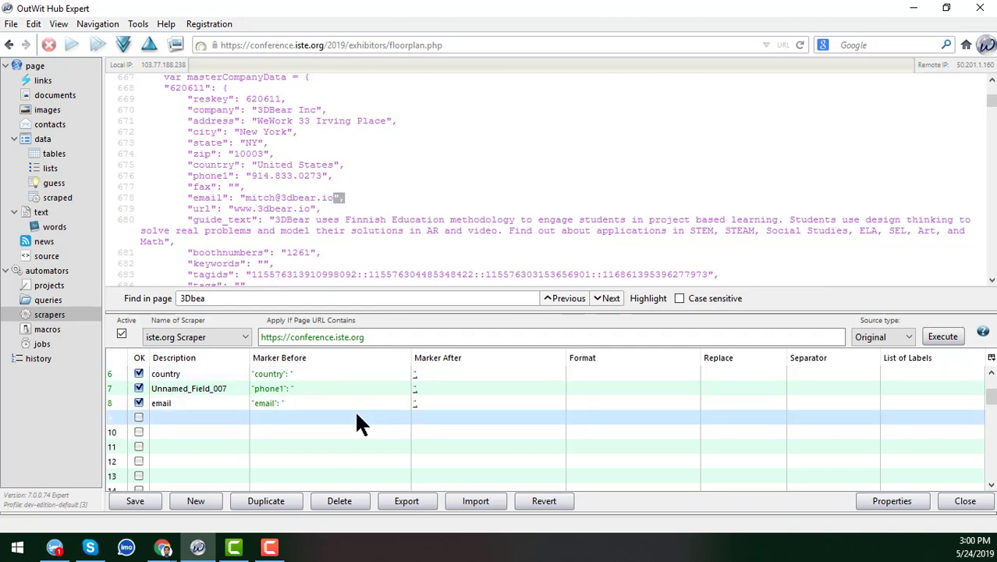
Change the description of the phone1 row to Phone
{"action": "left_click", "coordinate": [221, 388]}
{"action": "left_click", "coordinate": [220, 388]}
{"action": "type", "text": "P"}
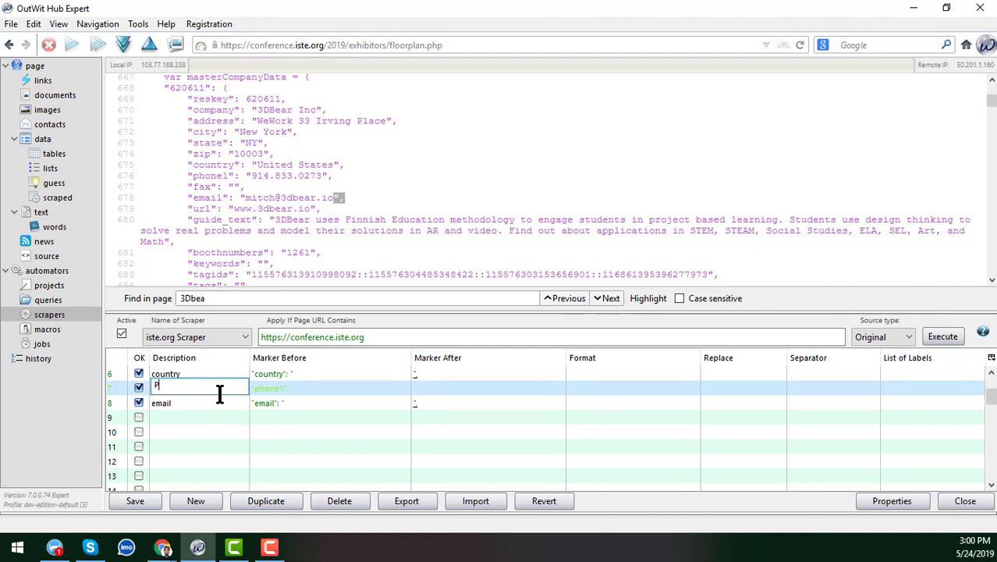
{"action": "type", "text": "hone"}
{"action": "key", "text": "Return"}
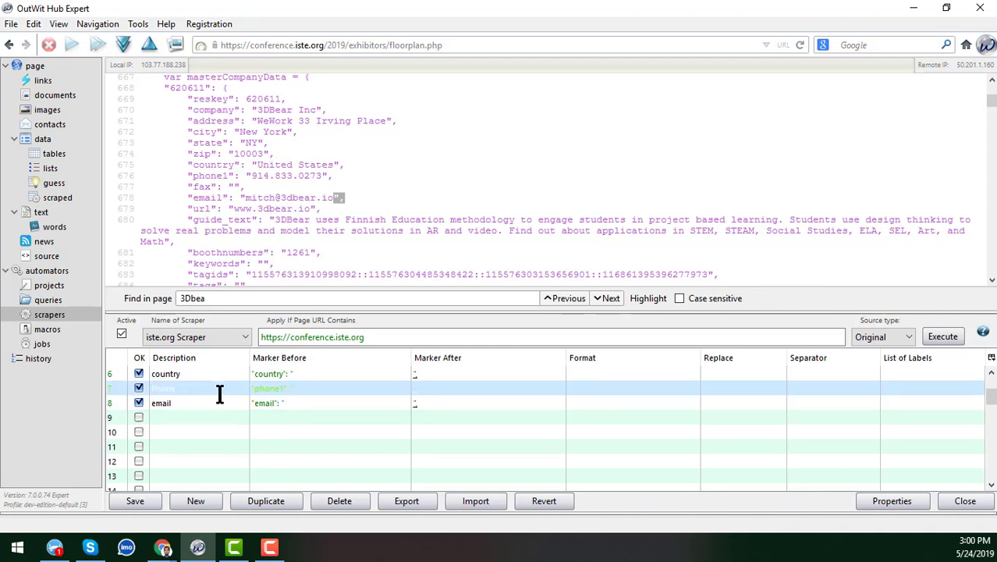
Copy "url": " from the source into the ninth scraper row as its Marker Before
{"action": "left_click", "coordinate": [233, 209]}
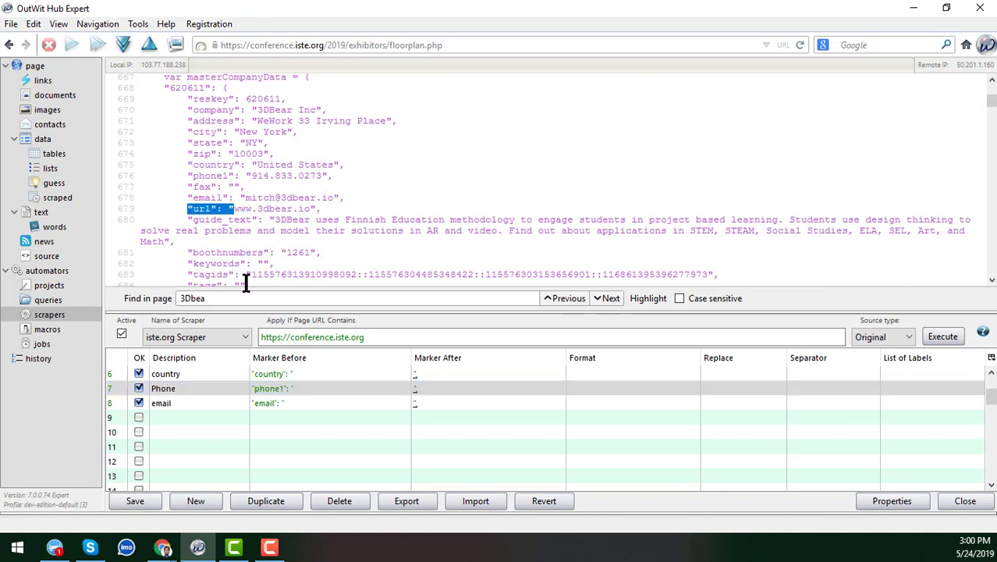
{"action": "double_click", "coordinate": [315, 417]}
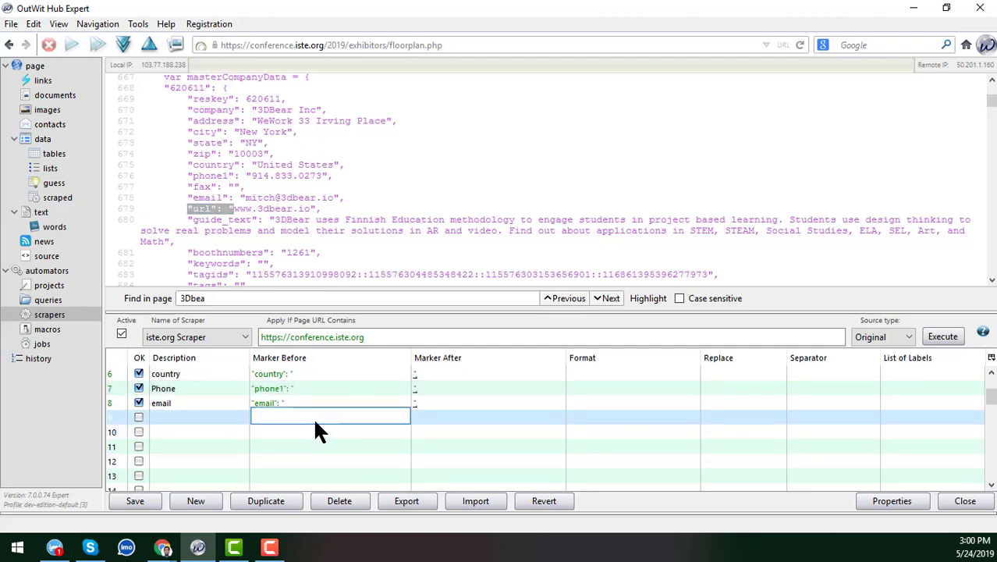
{"action": "type", "text": "\"url\": \""}
{"action": "key", "text": "Return"}
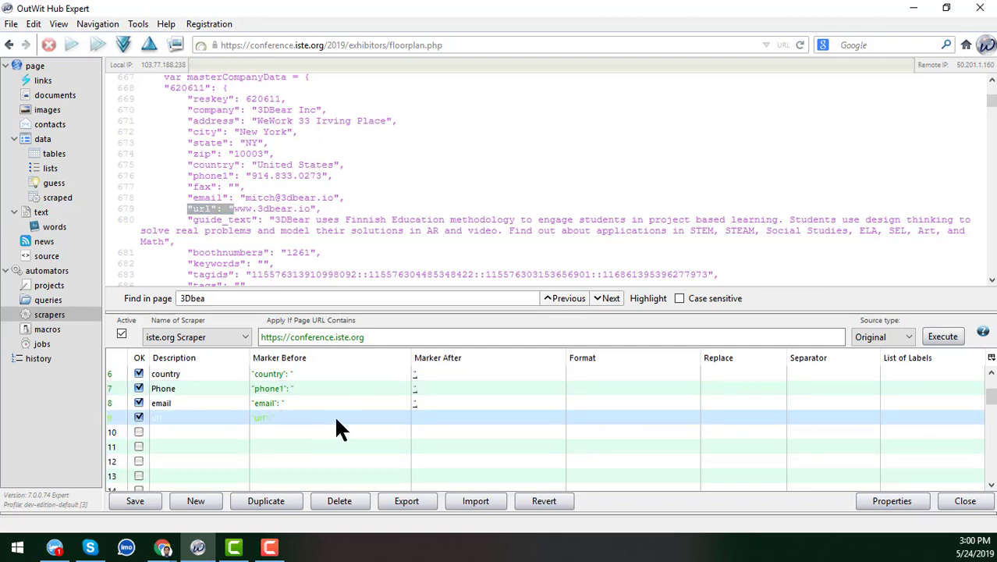
{"action": "left_click", "coordinate": [310, 208]}
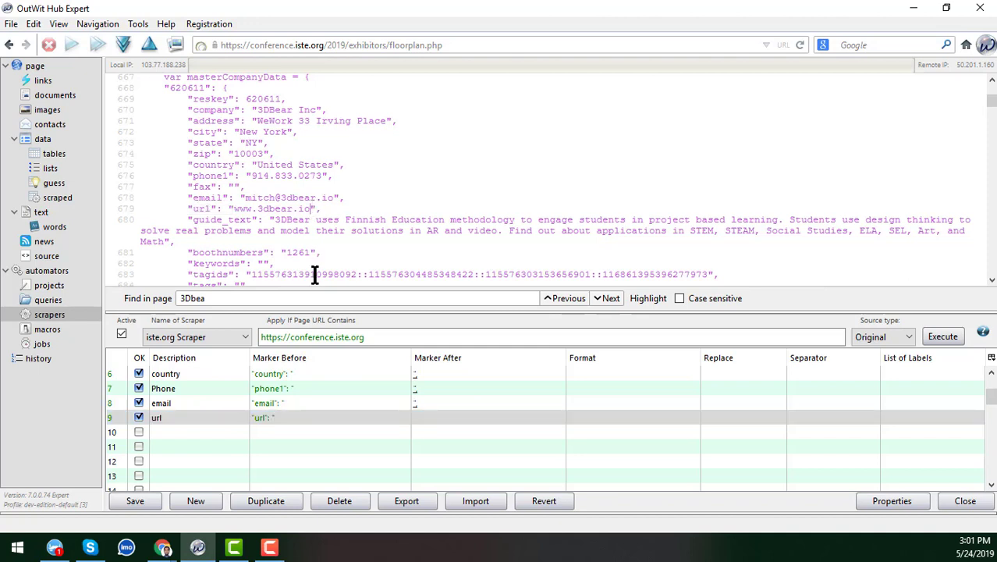
{"action": "left_click", "coordinate": [436, 417]}
{"action": "left_click", "coordinate": [435, 416]}
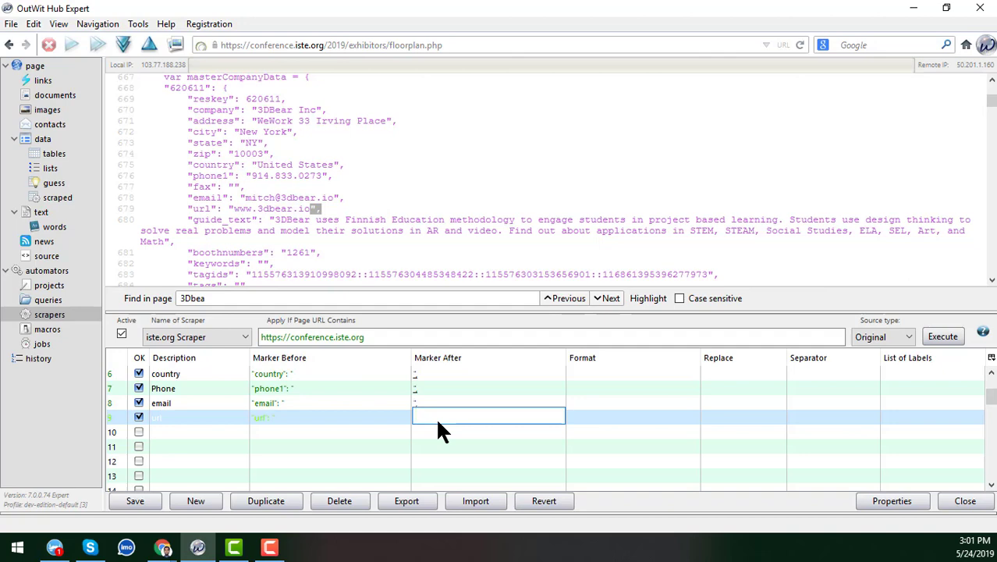
{"action": "key", "text": "Return"}
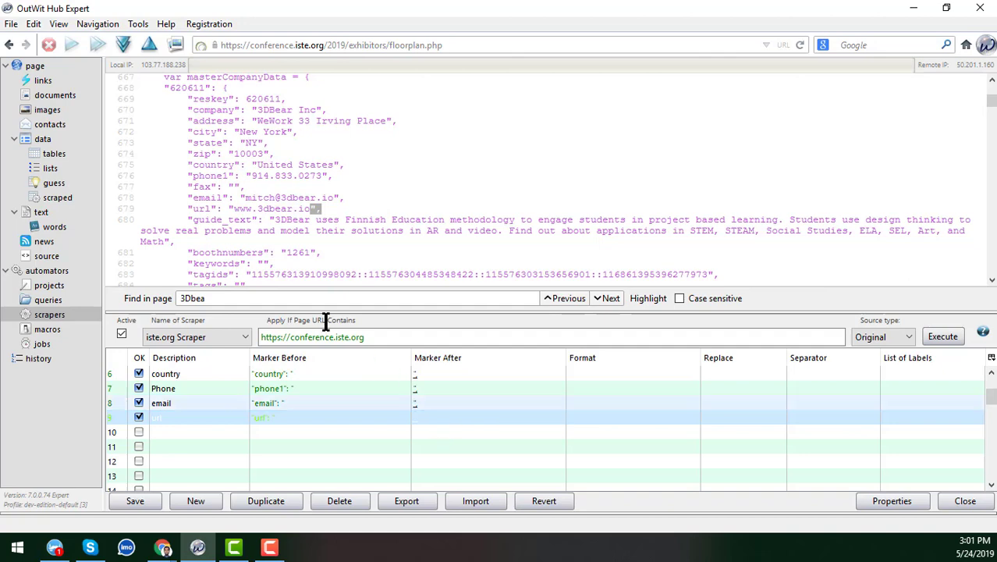
Copy "boothnumbers": " from the source into the tenth scraper row as its Marker Before
{"action": "left_click", "coordinate": [286, 254]}
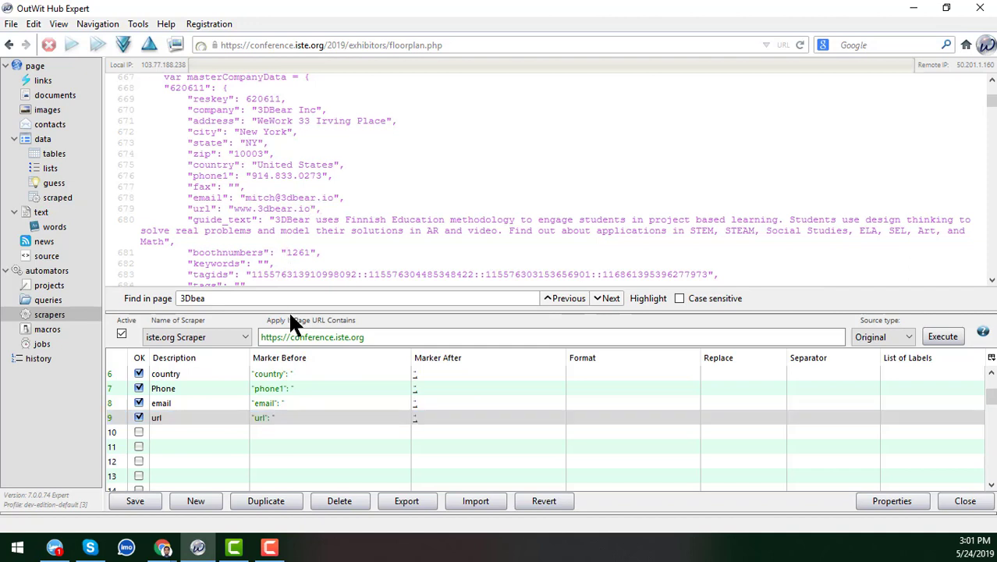
{"action": "key", "text": "shift+Left"}
{"action": "key", "text": "shift+Left"}
{"action": "key", "text": "shift+Left"}
{"action": "key", "text": "shift+Left"}
{"action": "key", "text": "shift+Left"}
{"action": "key", "text": "shift+Left"}
{"action": "key", "text": "shift+Left"}
{"action": "key", "text": "shift+Left"}
{"action": "key", "text": "shift+Left"}
{"action": "key", "text": "shift+Left"}
{"action": "key", "text": "shift+Left"}
{"action": "key", "text": "shift+Left"}
{"action": "key", "text": "shift+Left"}
{"action": "key", "text": "shift+Left"}
{"action": "key", "text": "shift+Left"}
{"action": "key", "text": "shift+Left"}
{"action": "key", "text": "shift+Left"}
{"action": "key", "text": "ctrl+c"}
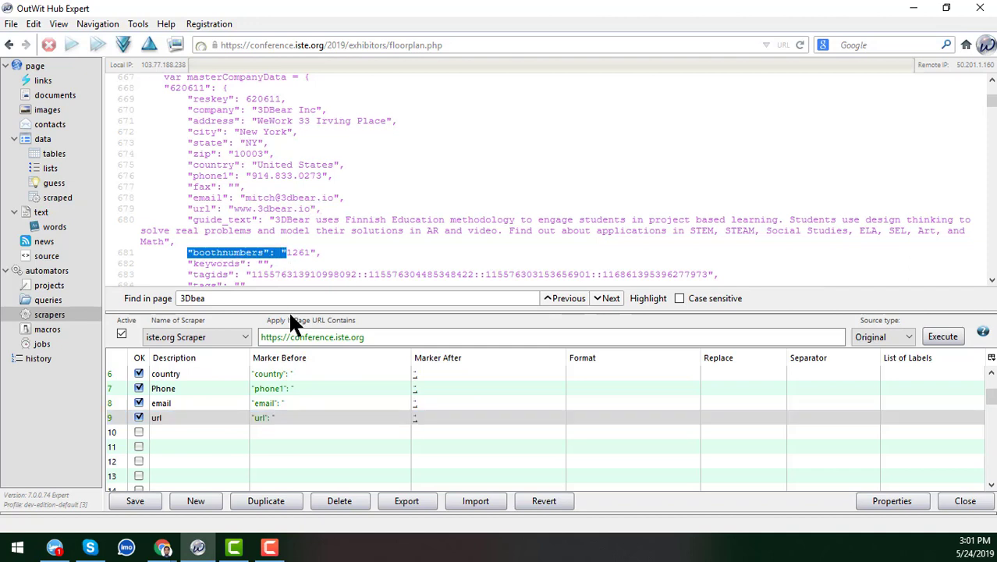
{"action": "left_click", "coordinate": [350, 433]}
{"action": "left_click", "coordinate": [351, 434]}
{"action": "key", "text": "ctrl+v"}
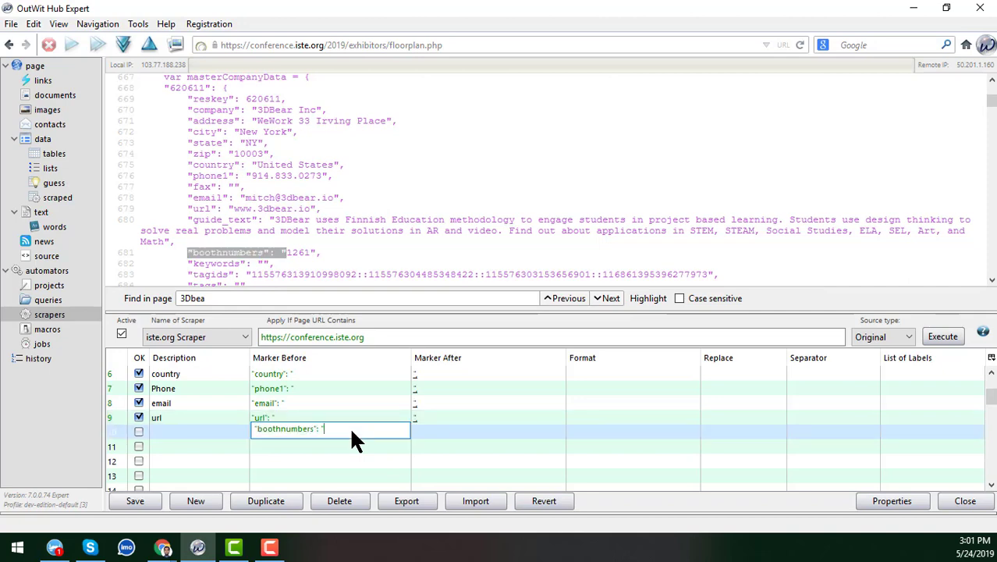
{"action": "key", "text": "Return"}
Set the boothnumbers row's Marker After to the ", that follows 1261 in the source
{"action": "left_click", "coordinate": [310, 252]}
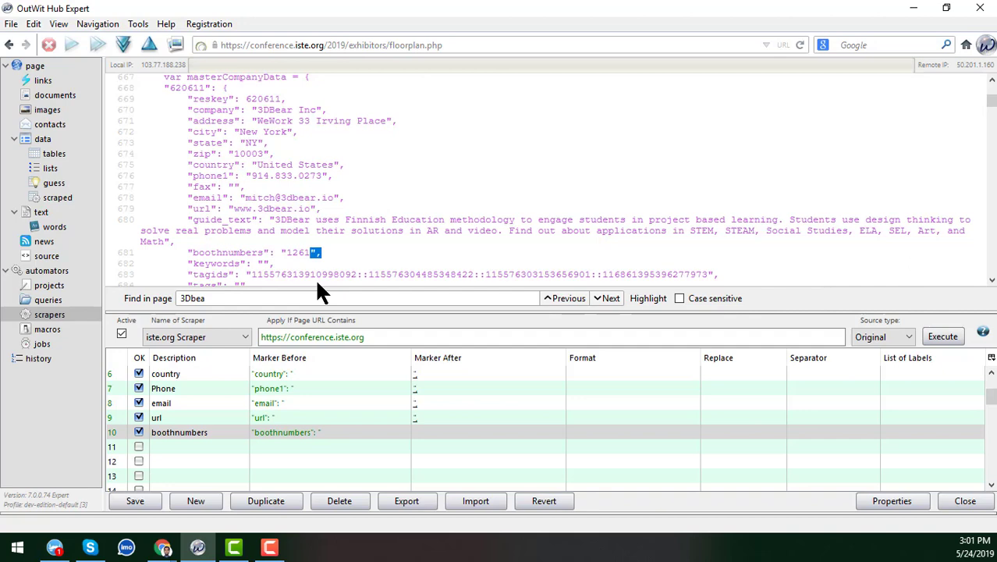
{"action": "left_click", "coordinate": [437, 432]}
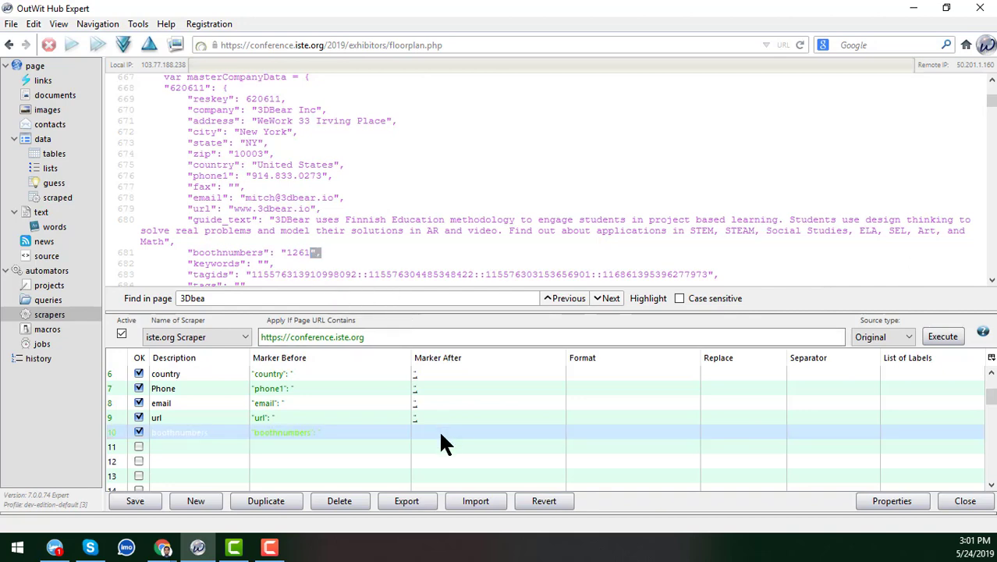
{"action": "left_click", "coordinate": [440, 434]}
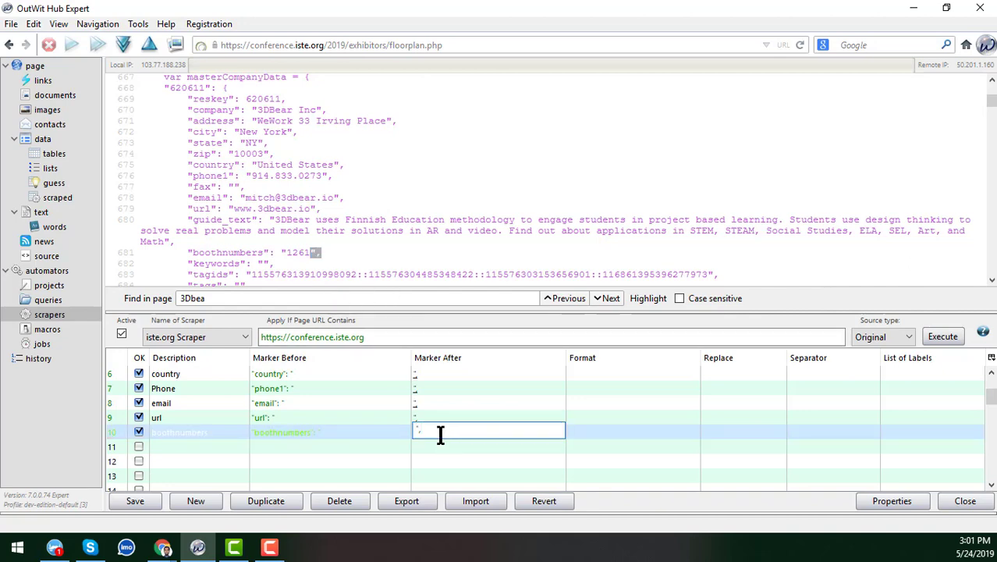
{"action": "key", "text": "Return"}
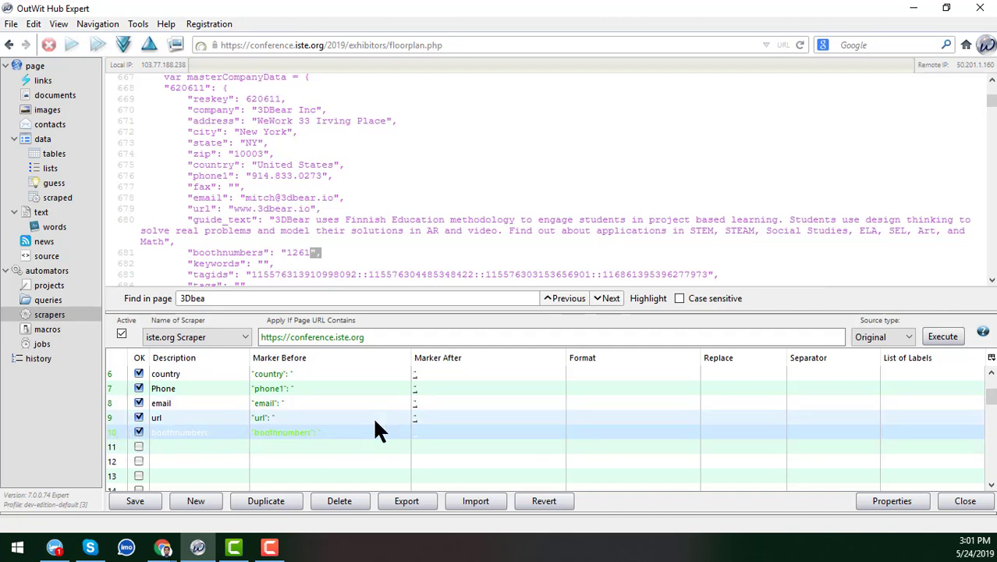
Save the iste.org Scraper and review its list of fields and markers
{"action": "left_click", "coordinate": [138, 501]}
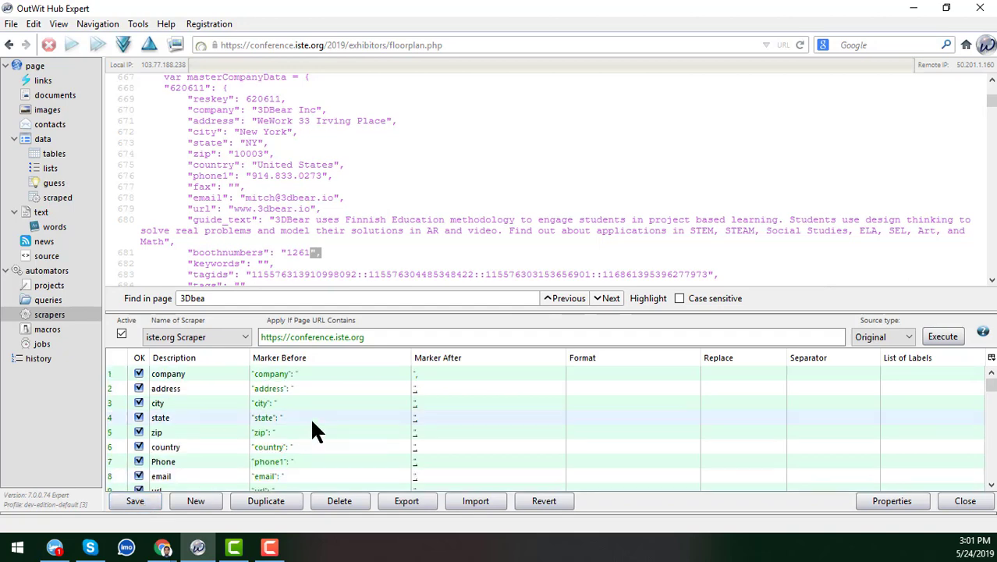
{"action": "scroll", "coordinate": [310, 417], "scroll_direction": "down", "scroll_amount": 7}
{"action": "scroll", "coordinate": [310, 417], "scroll_direction": "up", "scroll_amount": 7}
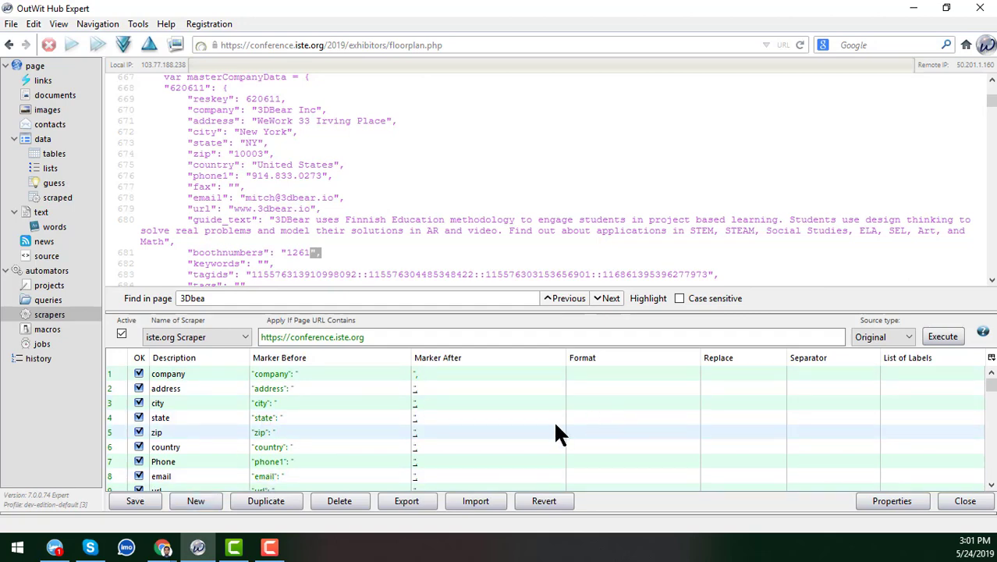
Execute the iste.org Scraper, narrow the Source Url column of the results and review the scraped rows across to Boothnumbers
{"action": "left_click", "coordinate": [949, 339]}
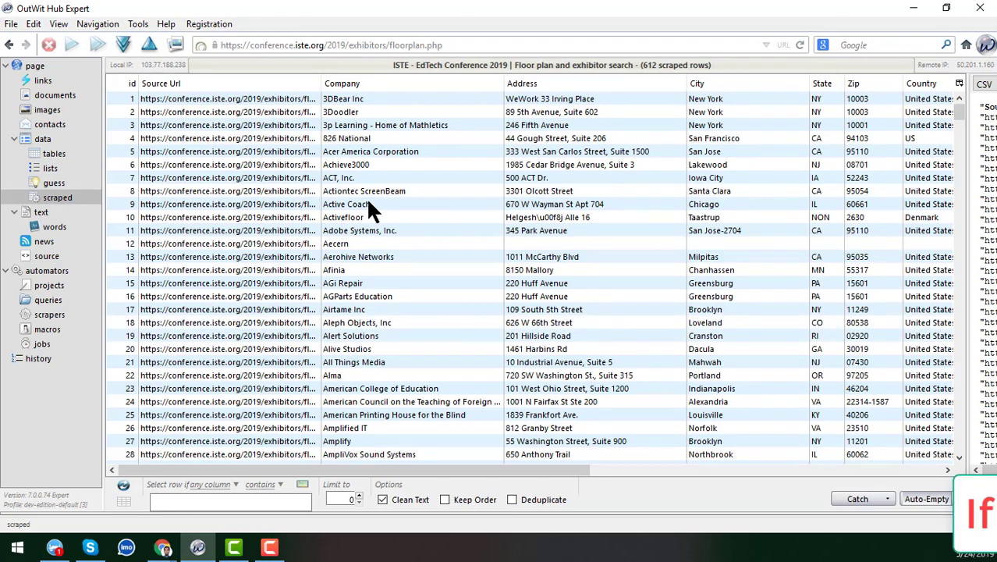
{"action": "left_click_drag", "start_coordinate": [317, 86], "coordinate": [203, 98]}
{"action": "scroll", "coordinate": [687, 317], "scroll_direction": "down", "scroll_amount": 20}
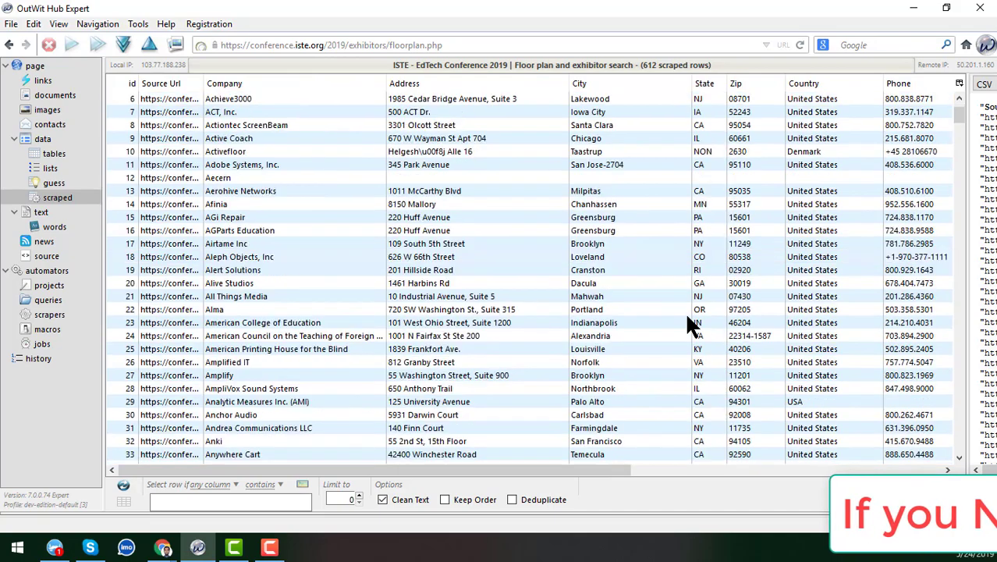
{"action": "scroll", "coordinate": [699, 336], "scroll_direction": "down", "scroll_amount": 2}
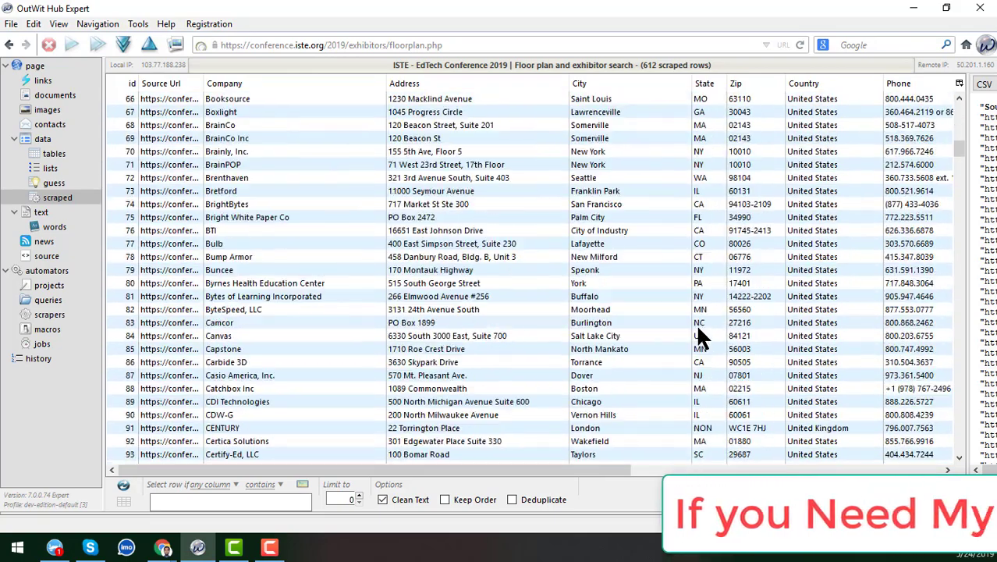
{"action": "left_click_drag", "start_coordinate": [558, 472], "coordinate": [867, 471]}
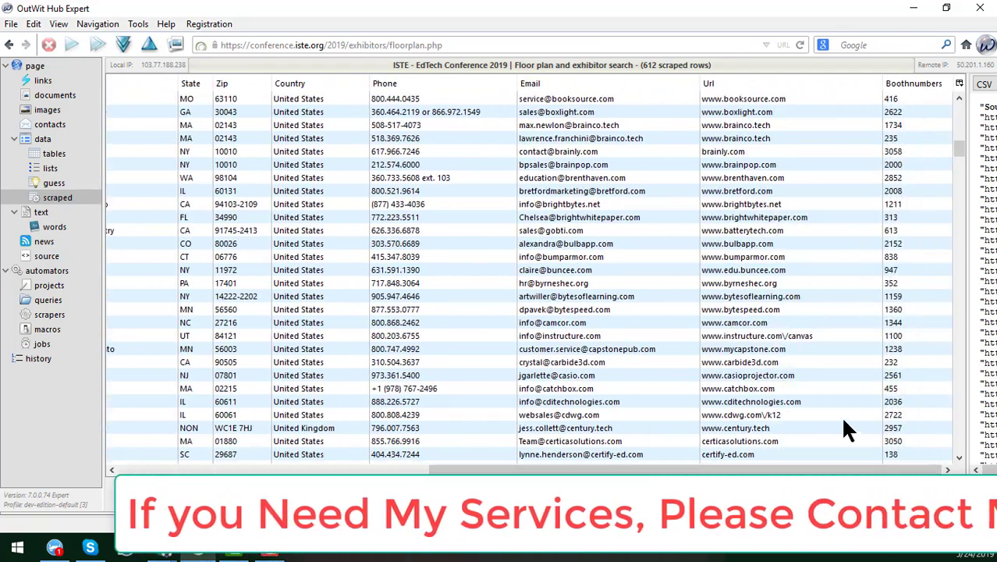
{"action": "scroll", "coordinate": [791, 368], "scroll_direction": "down", "scroll_amount": 15}
{"action": "scroll", "coordinate": [799, 421], "scroll_direction": "down", "scroll_amount": 20}
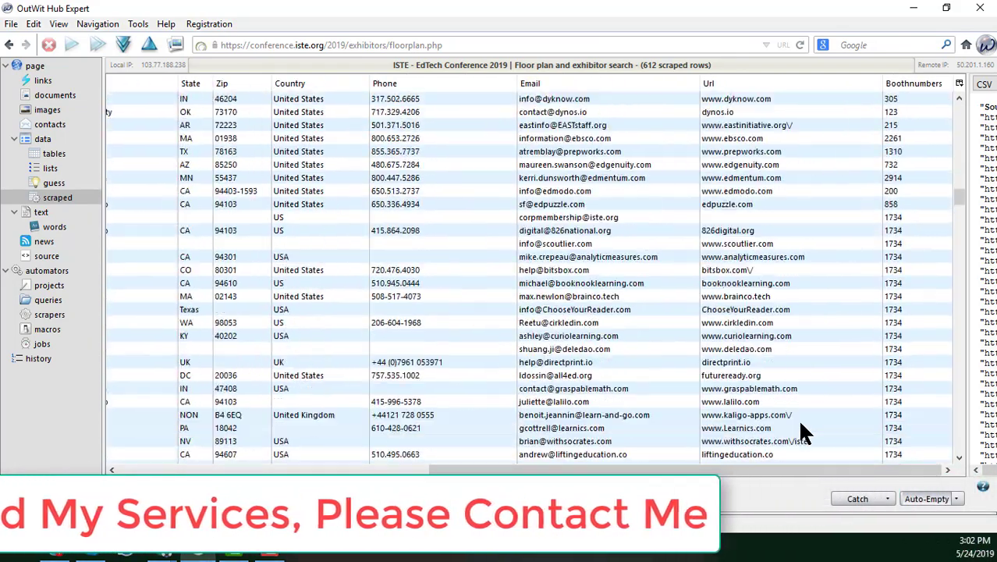
{"action": "scroll", "coordinate": [796, 419], "scroll_direction": "down", "scroll_amount": 20}
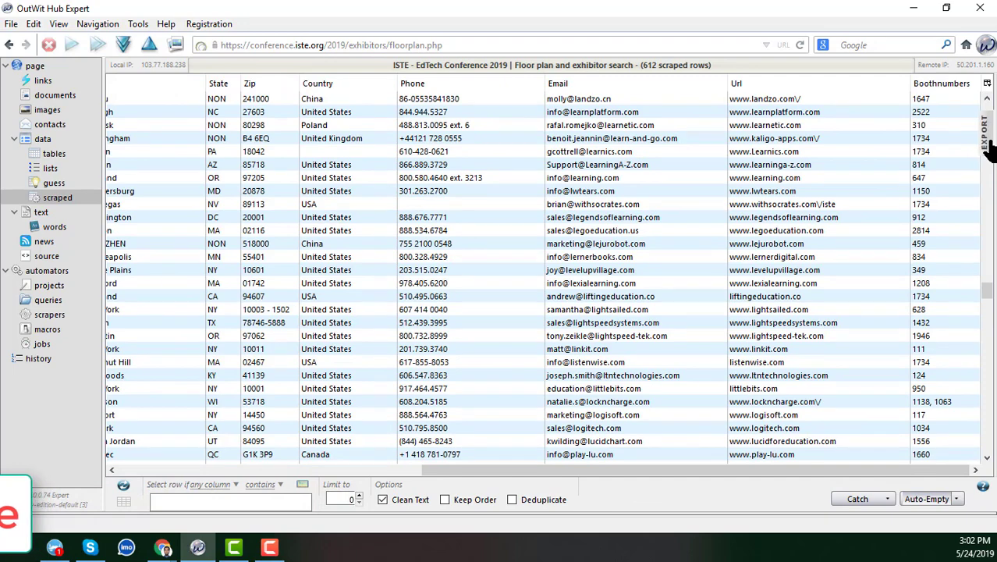
Export the scraped rows as a CSV file named Report-1 in the Downloads folder
{"action": "mouse_move", "coordinate": [988, 147]}
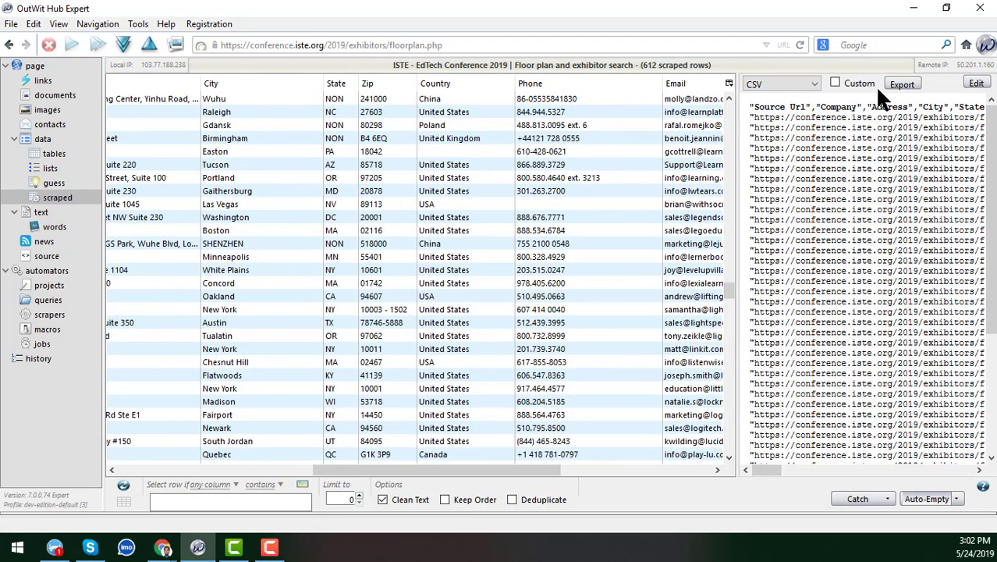
{"action": "left_click", "coordinate": [900, 84]}
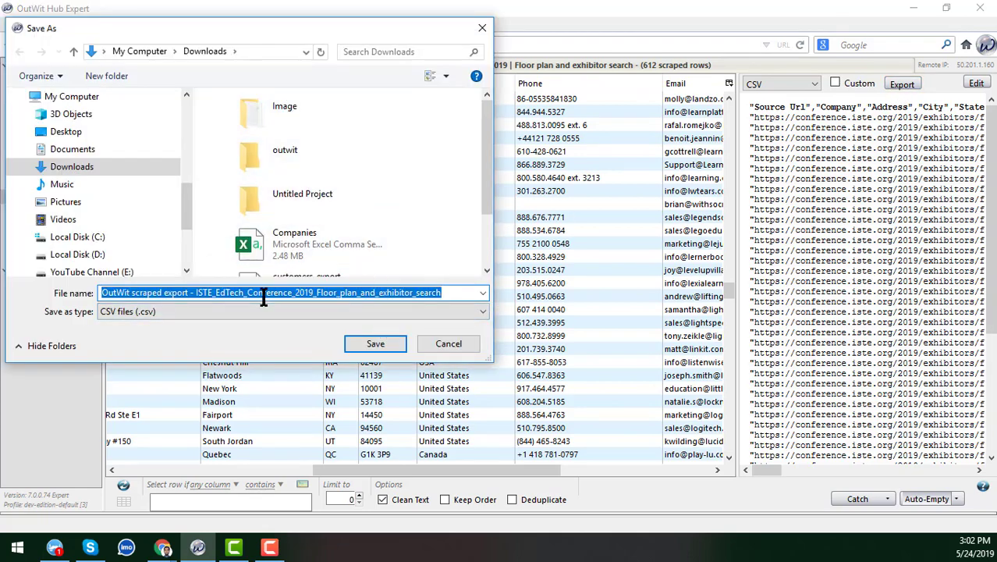
{"action": "type", "text": "Report"}
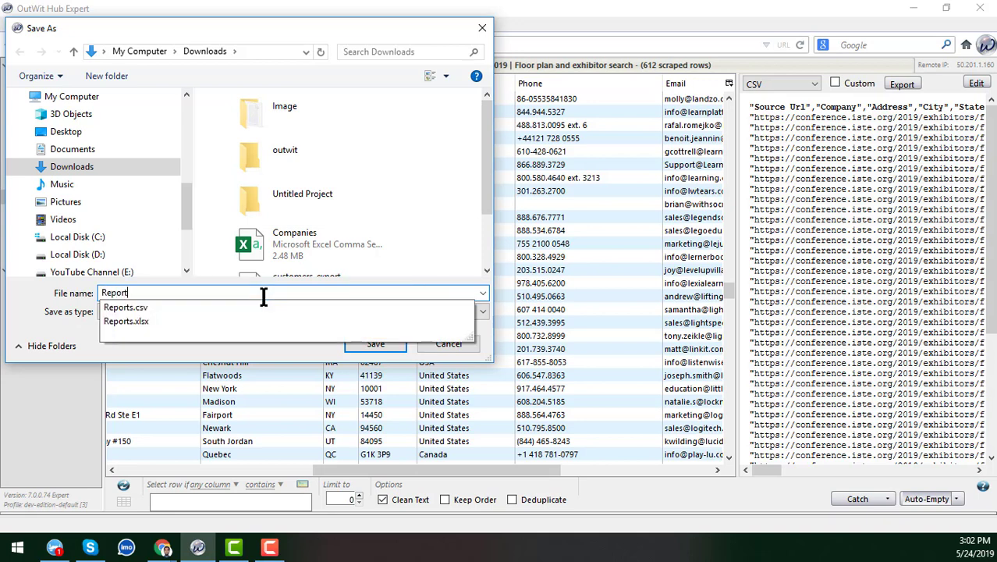
{"action": "type", "text": "-1"}
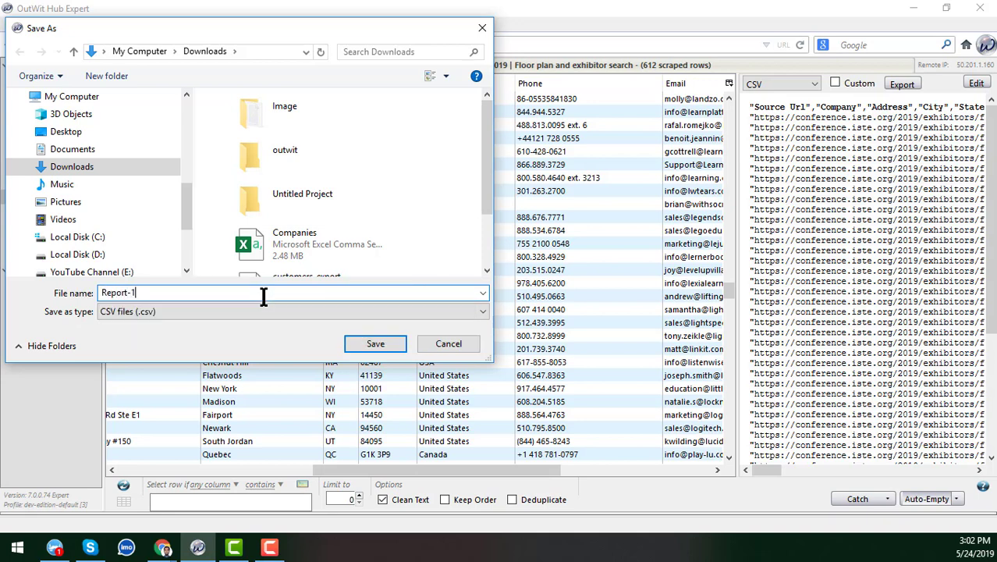
{"action": "left_click", "coordinate": [373, 341]}
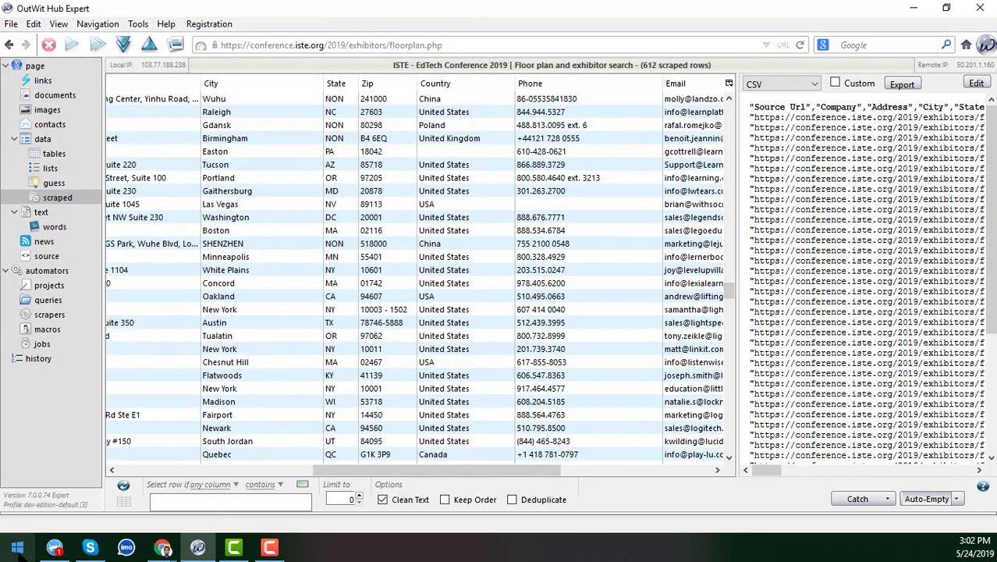
Open the exported Report-1 file from the Downloads folder in Excel and maximize its window
{"action": "left_click", "coordinate": [17, 548]}
{"action": "left_click", "coordinate": [277, 209]}
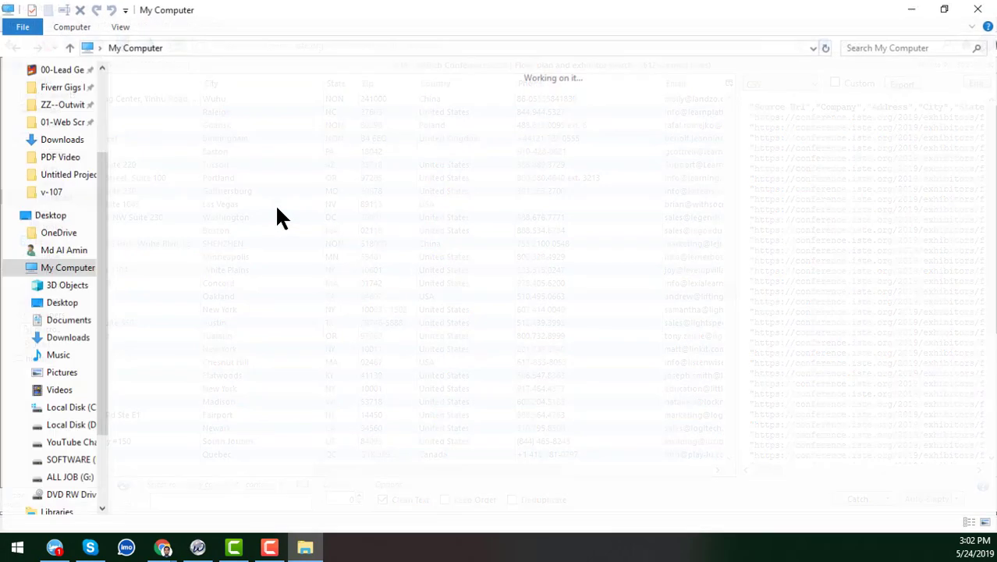
{"action": "double_click", "coordinate": [739, 117]}
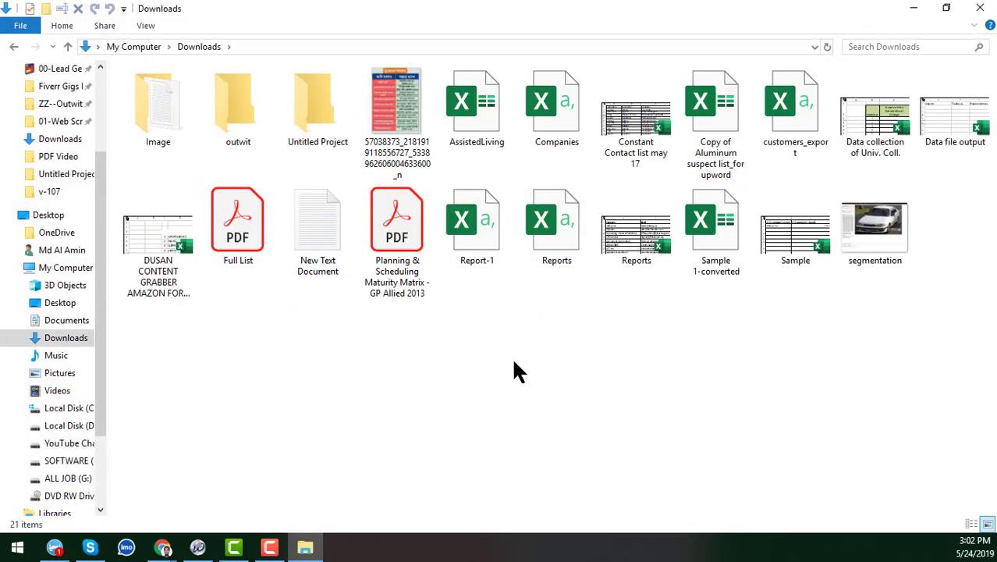
{"action": "double_click", "coordinate": [493, 250]}
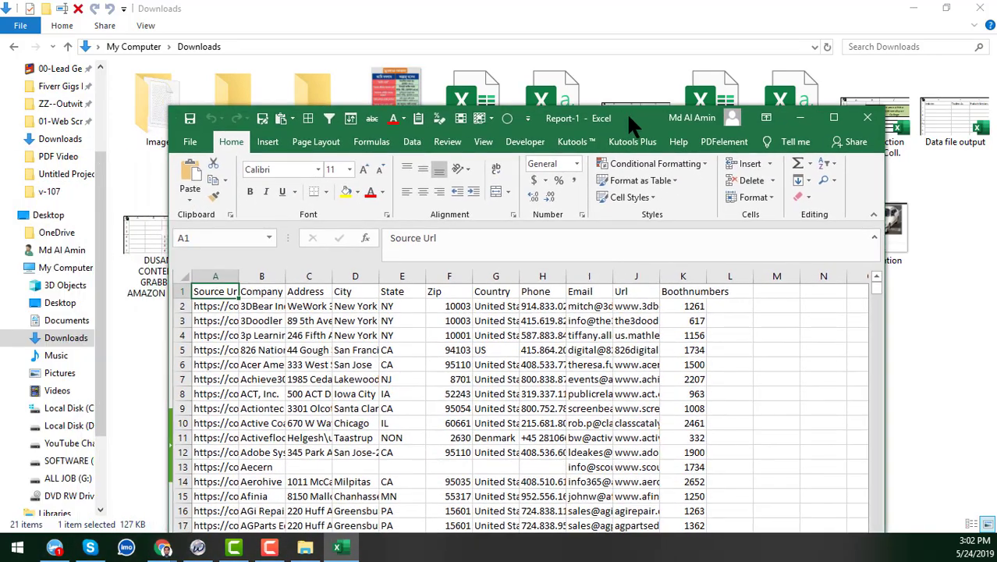
{"action": "left_click", "coordinate": [833, 118]}
Apply all borders to every cell of the Report-1 sheet
{"action": "left_click", "coordinate": [608, 287]}
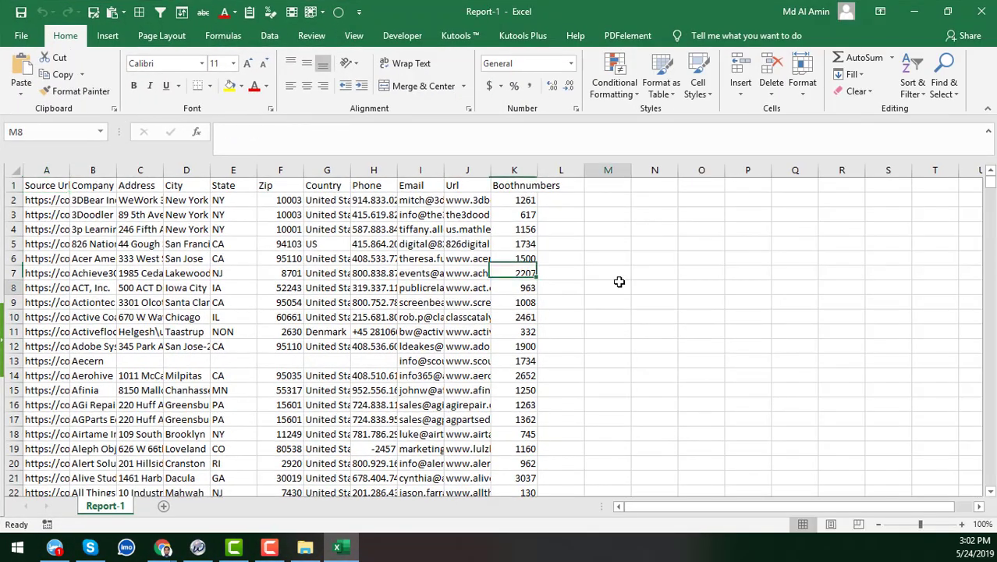
{"action": "left_click", "coordinate": [23, 171]}
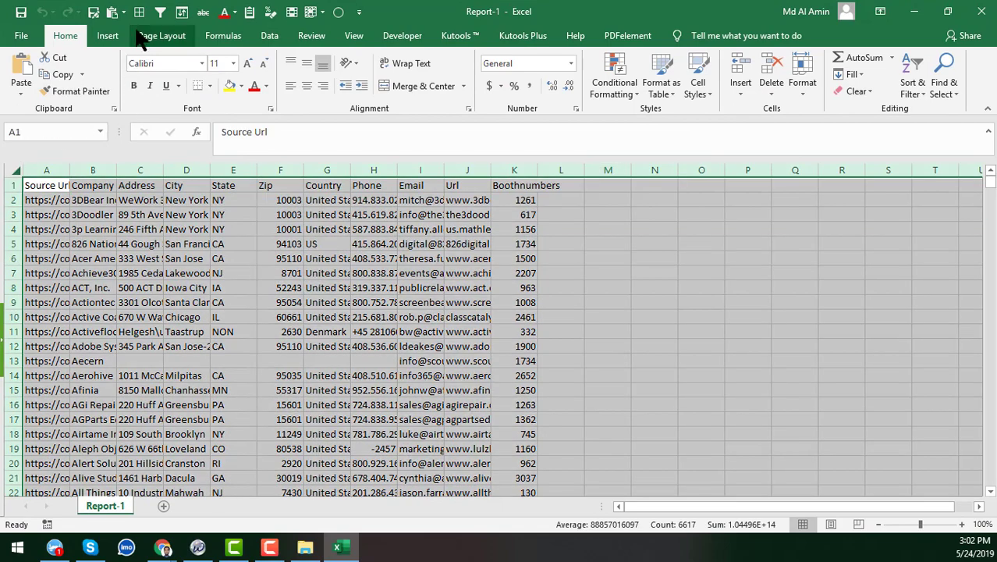
{"action": "left_click", "coordinate": [179, 240]}
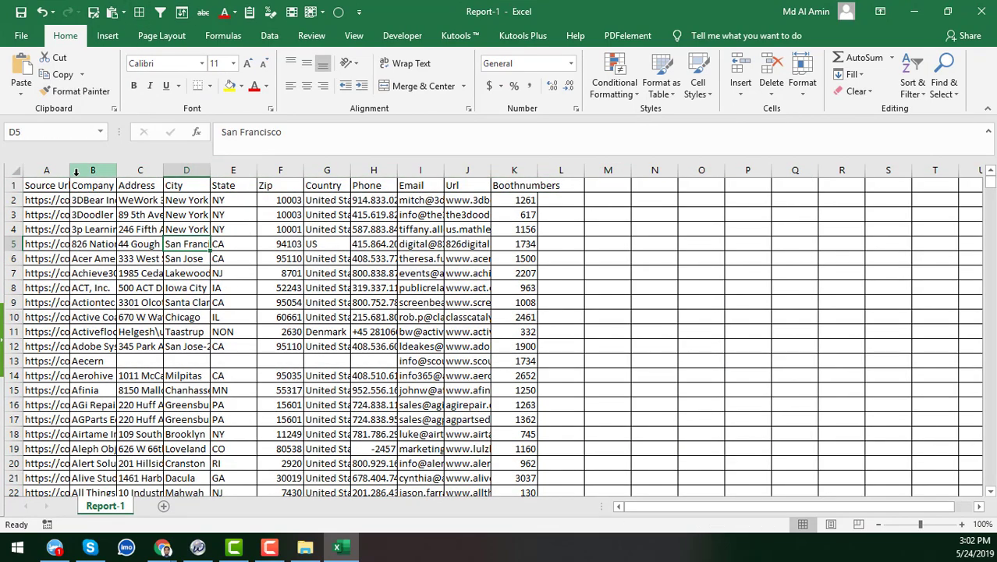
Widen the Source Url, Company, Address, Country and Email columns so their contents are easier to read
{"action": "left_click_drag", "start_coordinate": [69, 170], "coordinate": [515, 171]}
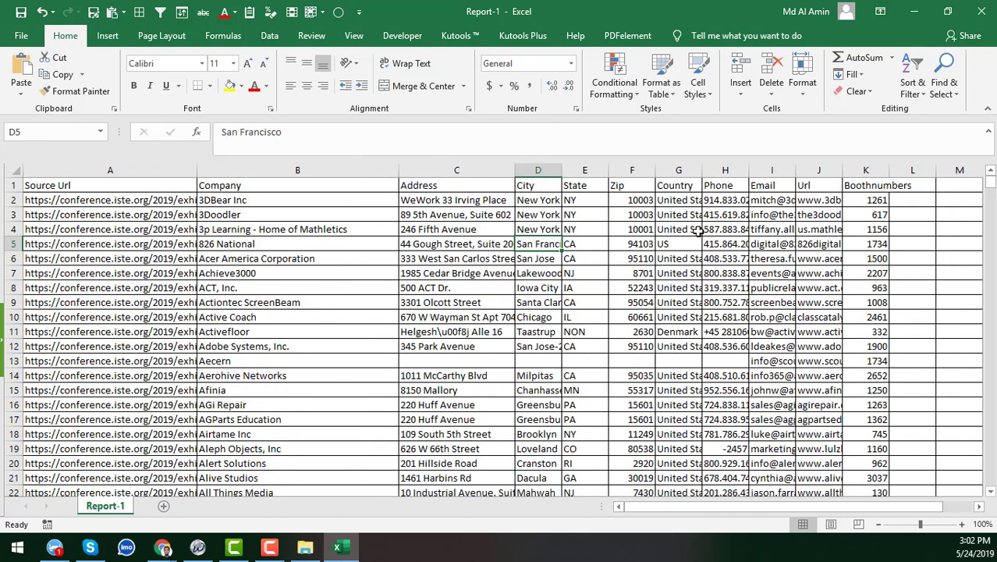
{"action": "left_click", "coordinate": [670, 202]}
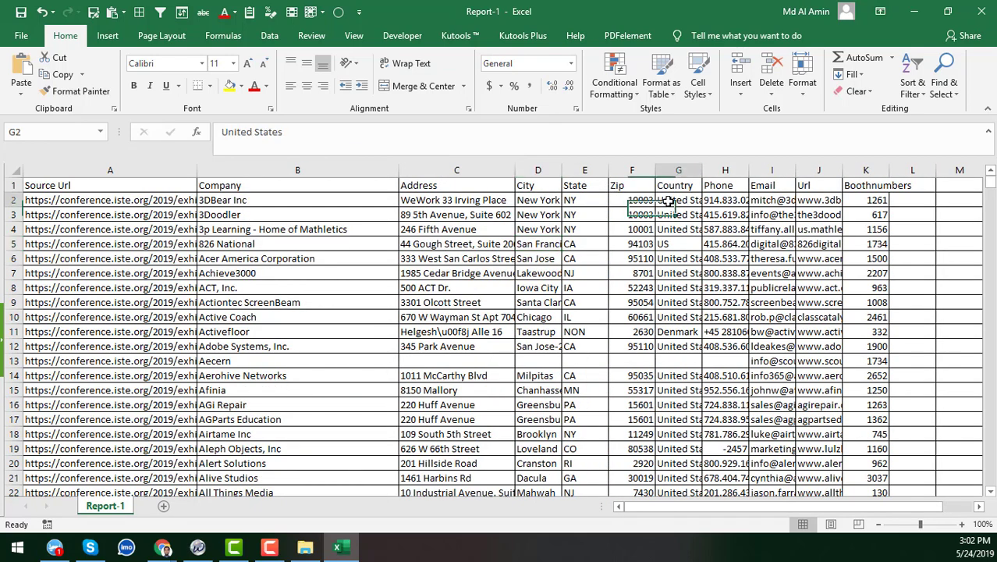
{"action": "left_click_drag", "start_coordinate": [702, 170], "coordinate": [712, 170]}
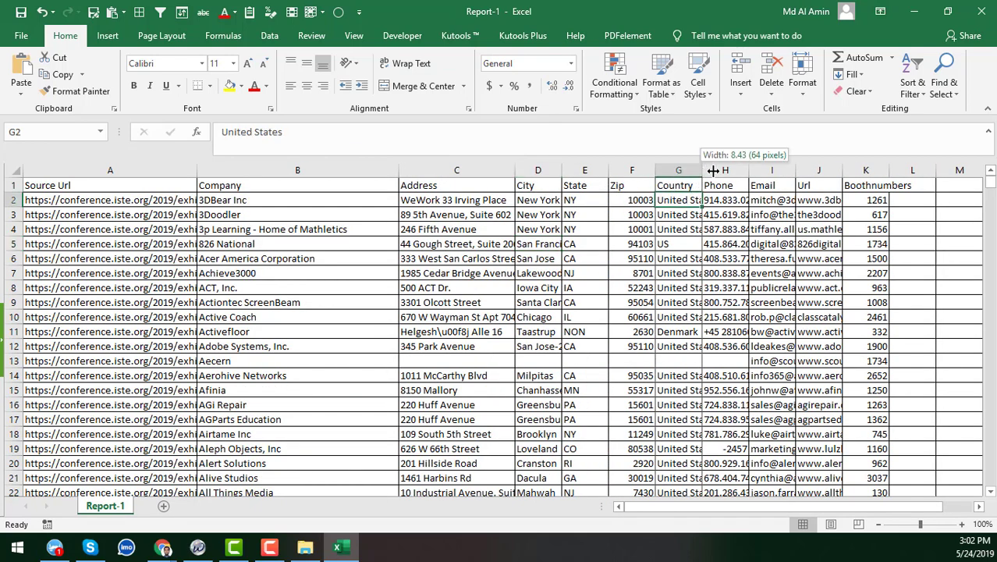
{"action": "left_click", "coordinate": [816, 201]}
{"action": "left_click_drag", "start_coordinate": [855, 172], "coordinate": [898, 181]}
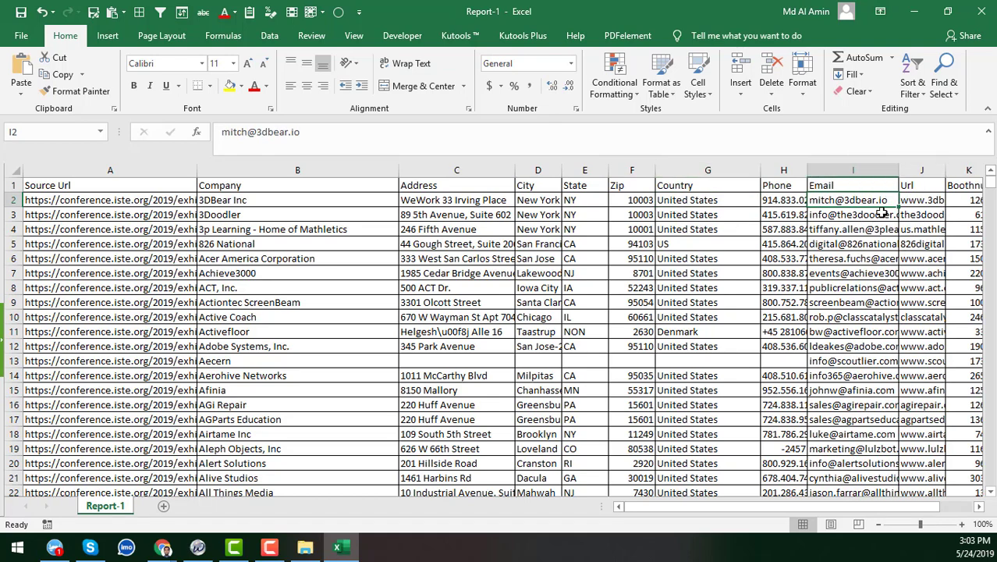
Examine the exported exhibitor rows in Report-1, checking the Email column and the last record for complete data
{"action": "key", "text": "Right"}
{"action": "key", "text": "Right"}
{"action": "key", "text": "Right"}
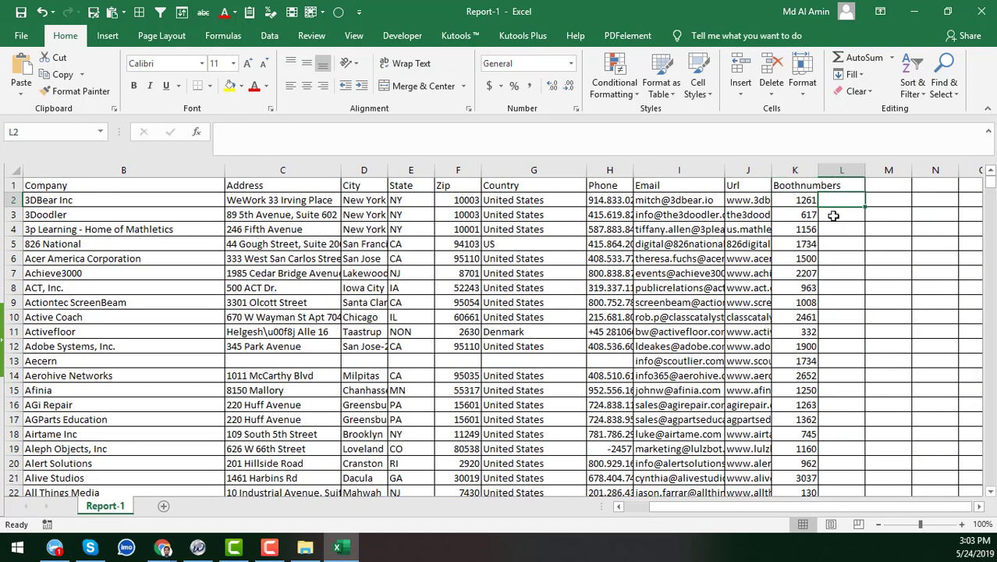
{"action": "left_click", "coordinate": [705, 197]}
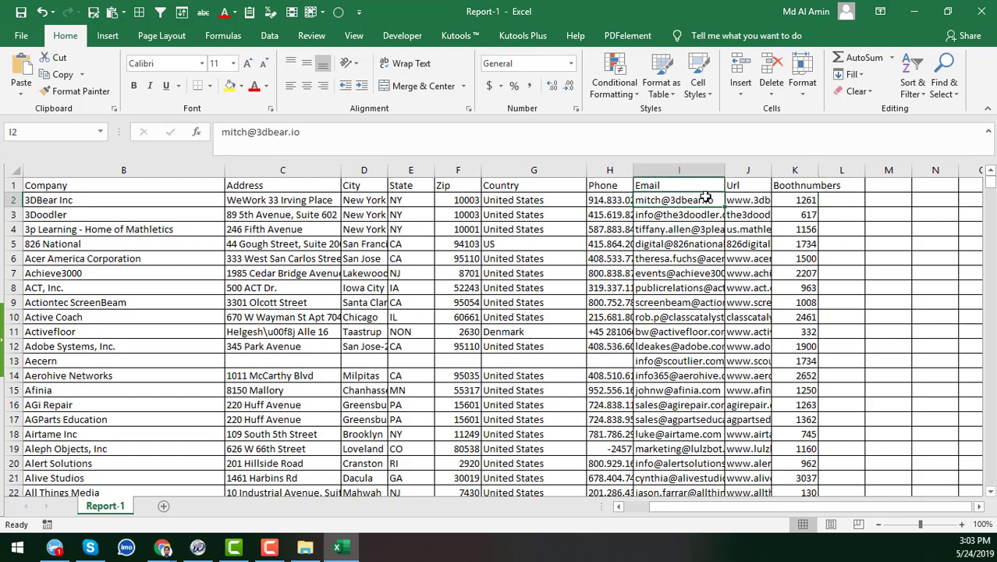
{"action": "key", "text": "ctrl+Down"}
{"action": "scroll", "coordinate": [710, 343], "scroll_direction": "down", "scroll_amount": 12}
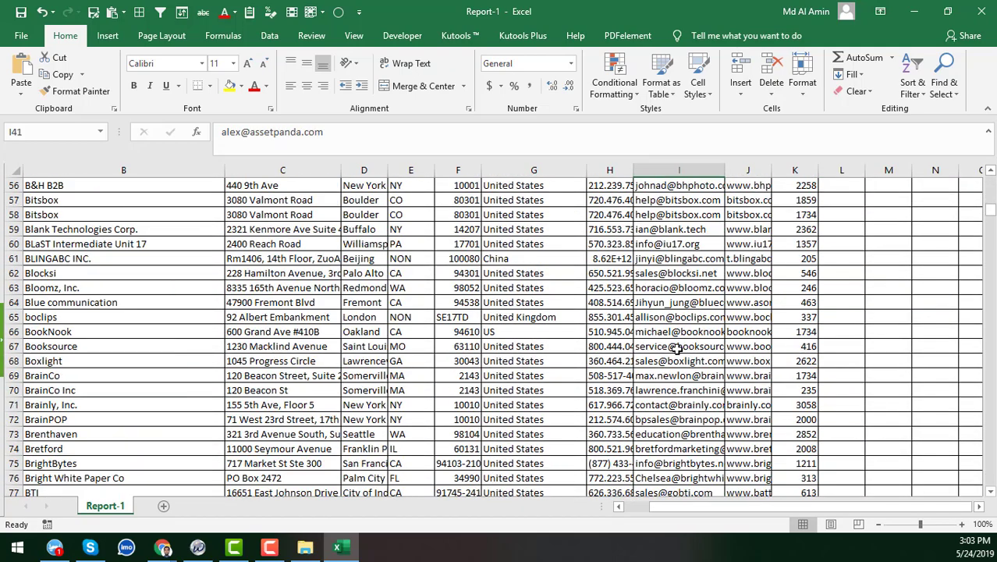
{"action": "left_click", "coordinate": [677, 348]}
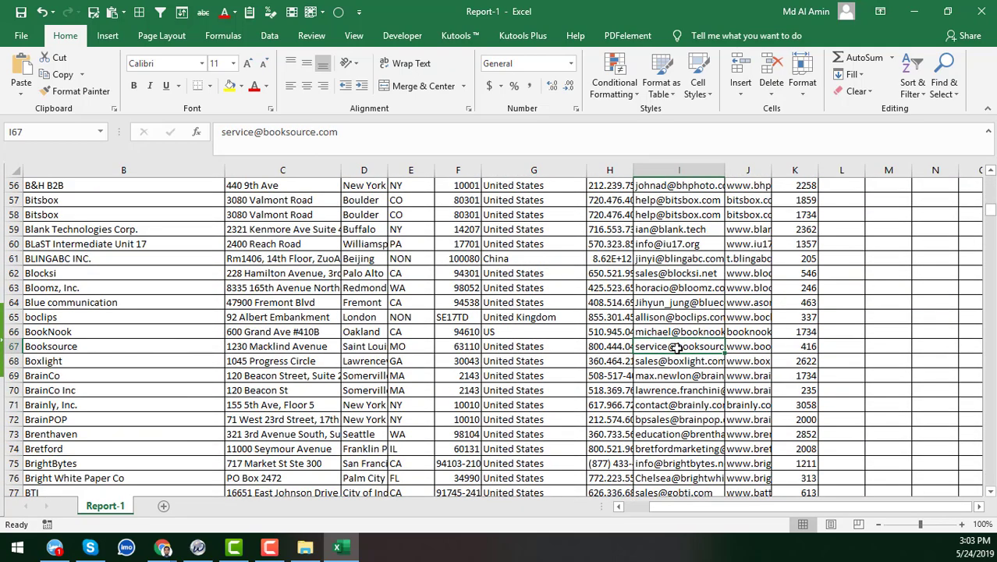
{"action": "key", "text": "ctrl+End"}
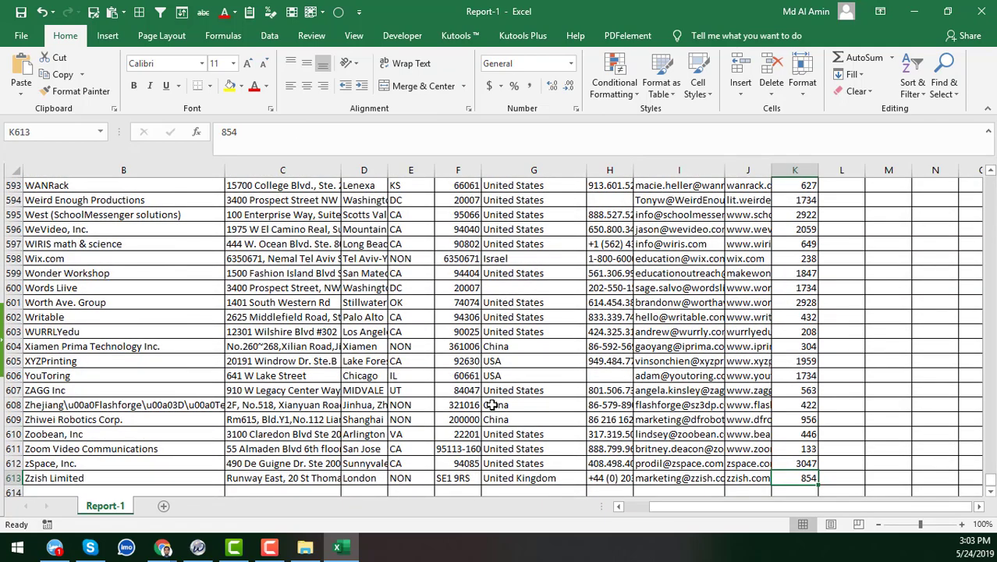
{"action": "scroll", "coordinate": [496, 405], "scroll_direction": "down", "scroll_amount": 3}
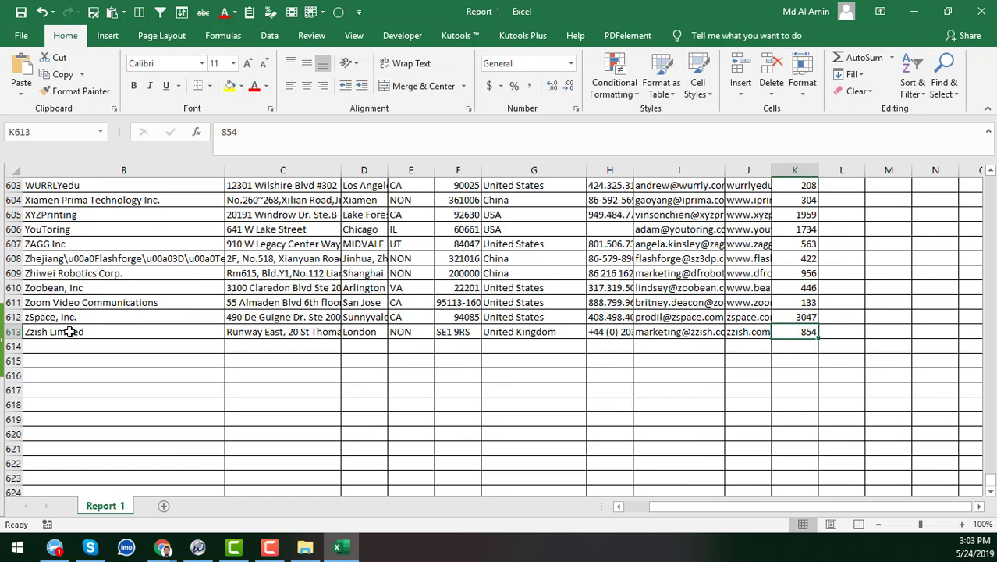
{"action": "left_click", "coordinate": [696, 331]}
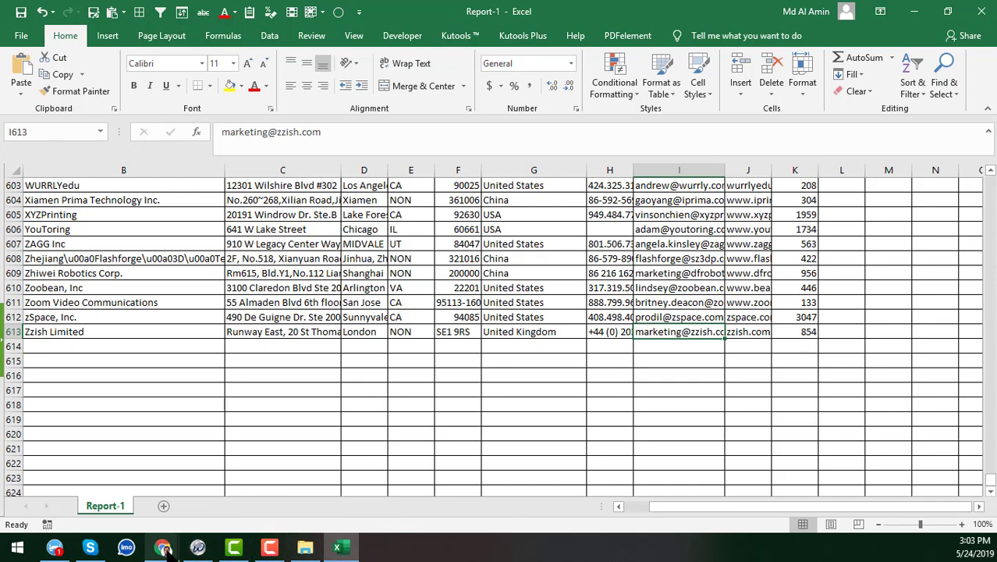
Switch to Chrome and view the ISTE floor plan page with its Company and booths list
{"action": "mouse_move", "coordinate": [162, 548]}
{"action": "left_click", "coordinate": [243, 497]}
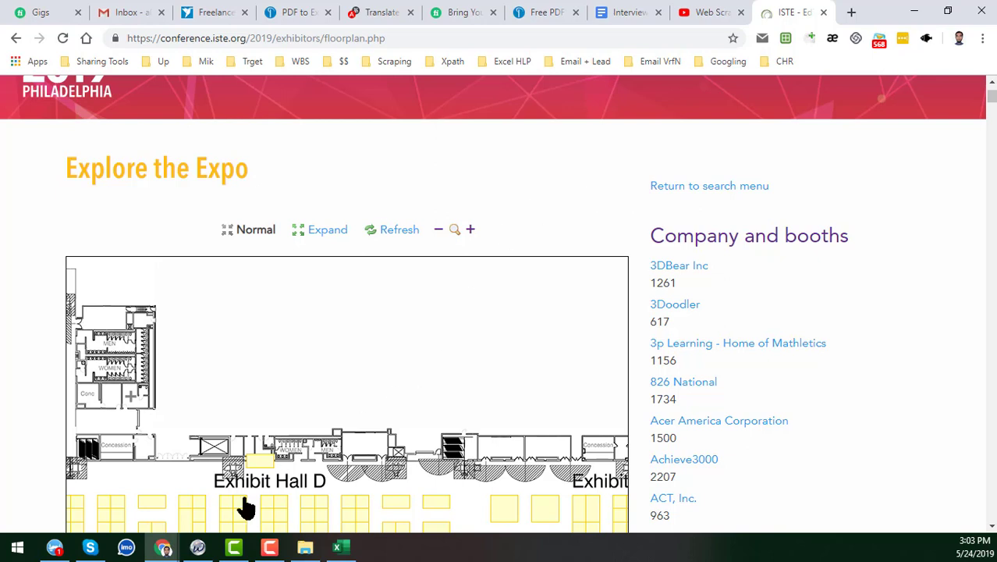
{"action": "mouse_move", "coordinate": [208, 554]}
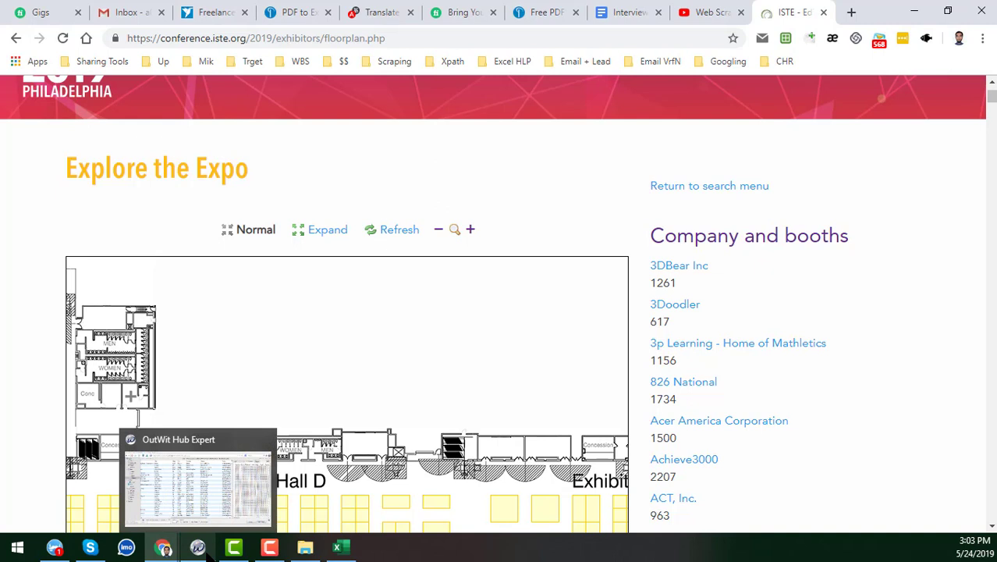